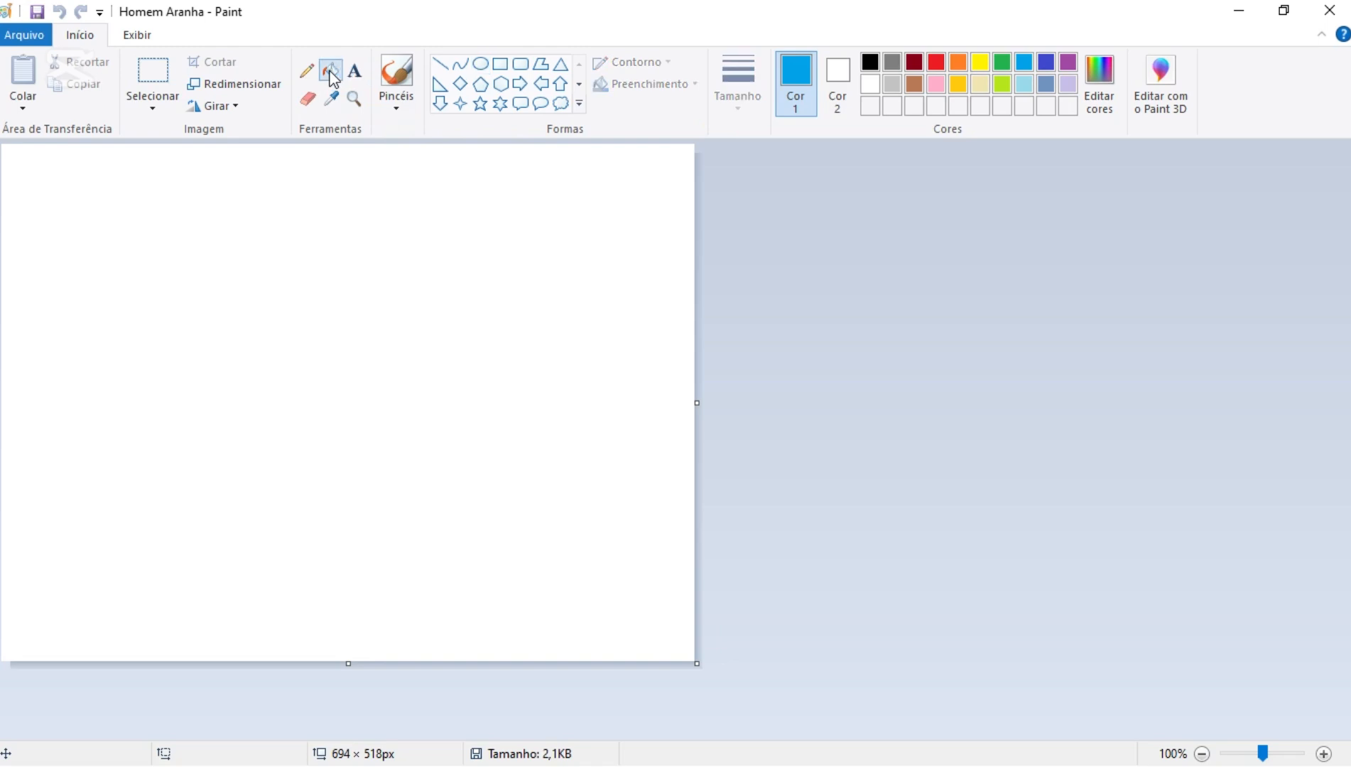
- Fill the entire blank canvas with the turquoise blue primary colour
{"action": "left_click", "coordinate": [383, 311]}
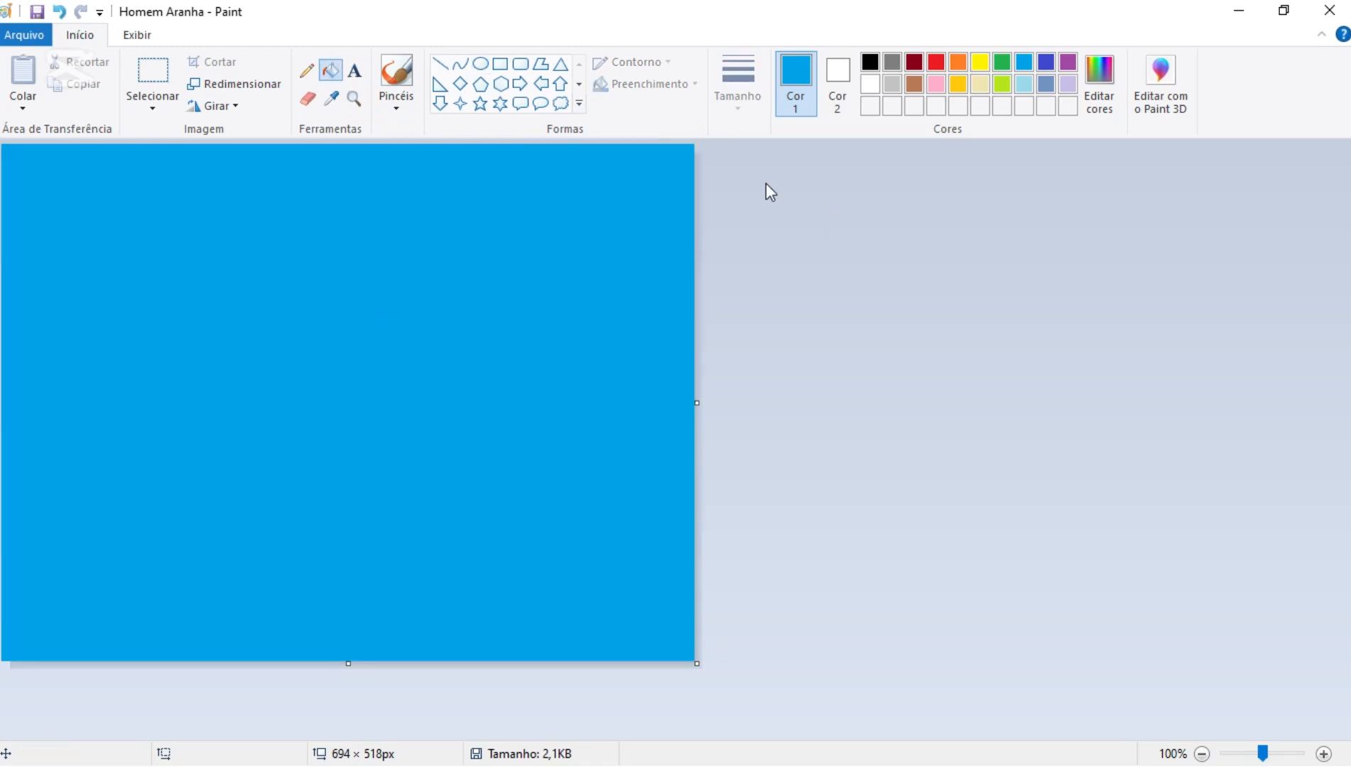
- Draw five black, second-thickest straight lines from near the canvas centre: one to the upper-right corner, two to the right edge, two to the bottom edge
{"action": "left_click", "coordinate": [870, 63]}
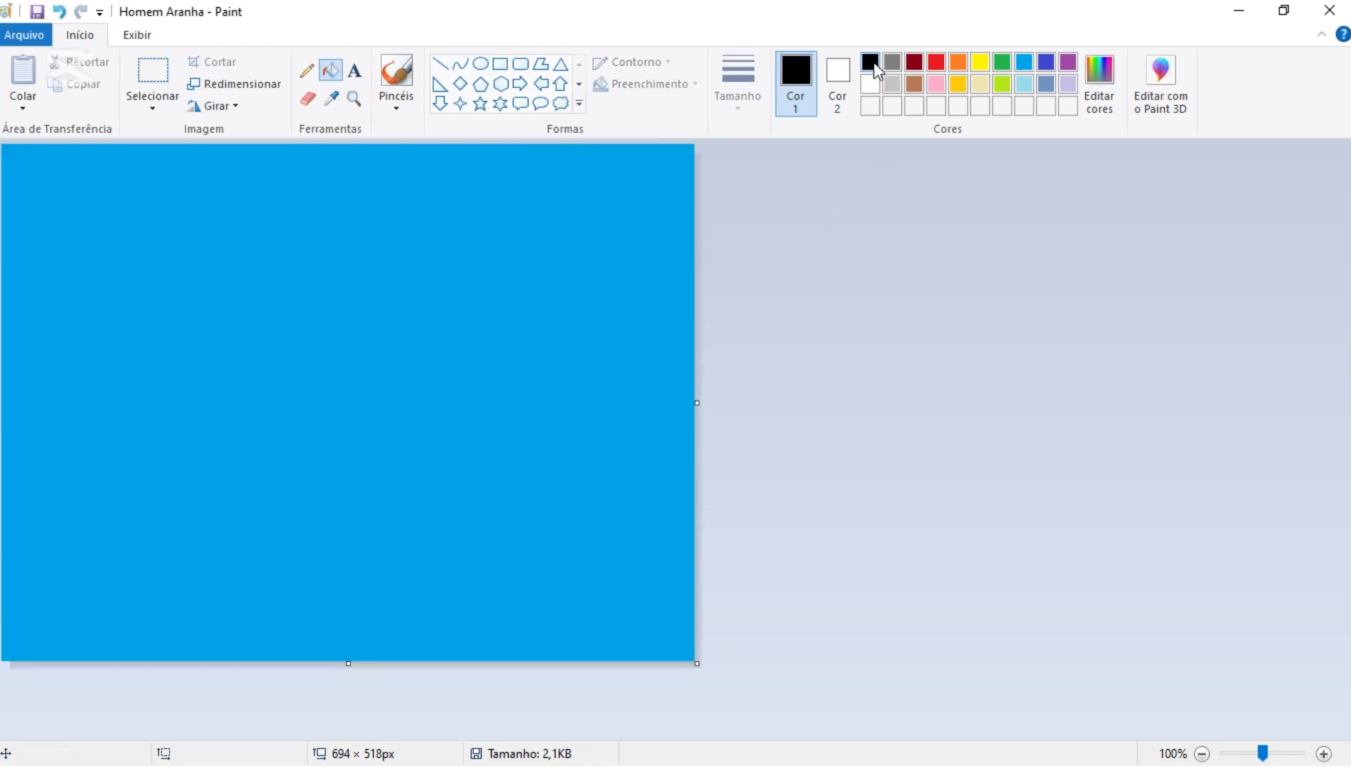
{"action": "left_click", "coordinate": [442, 64]}
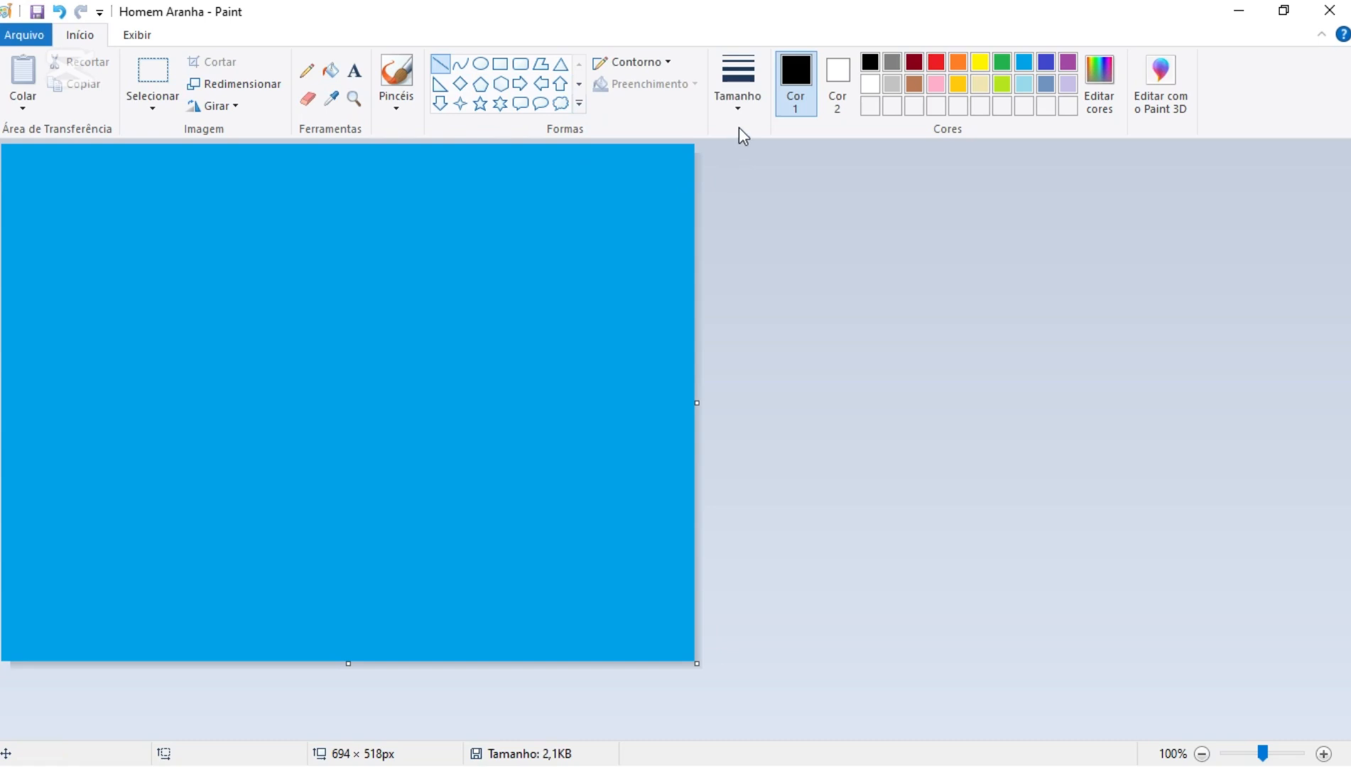
{"action": "left_click", "coordinate": [739, 107]}
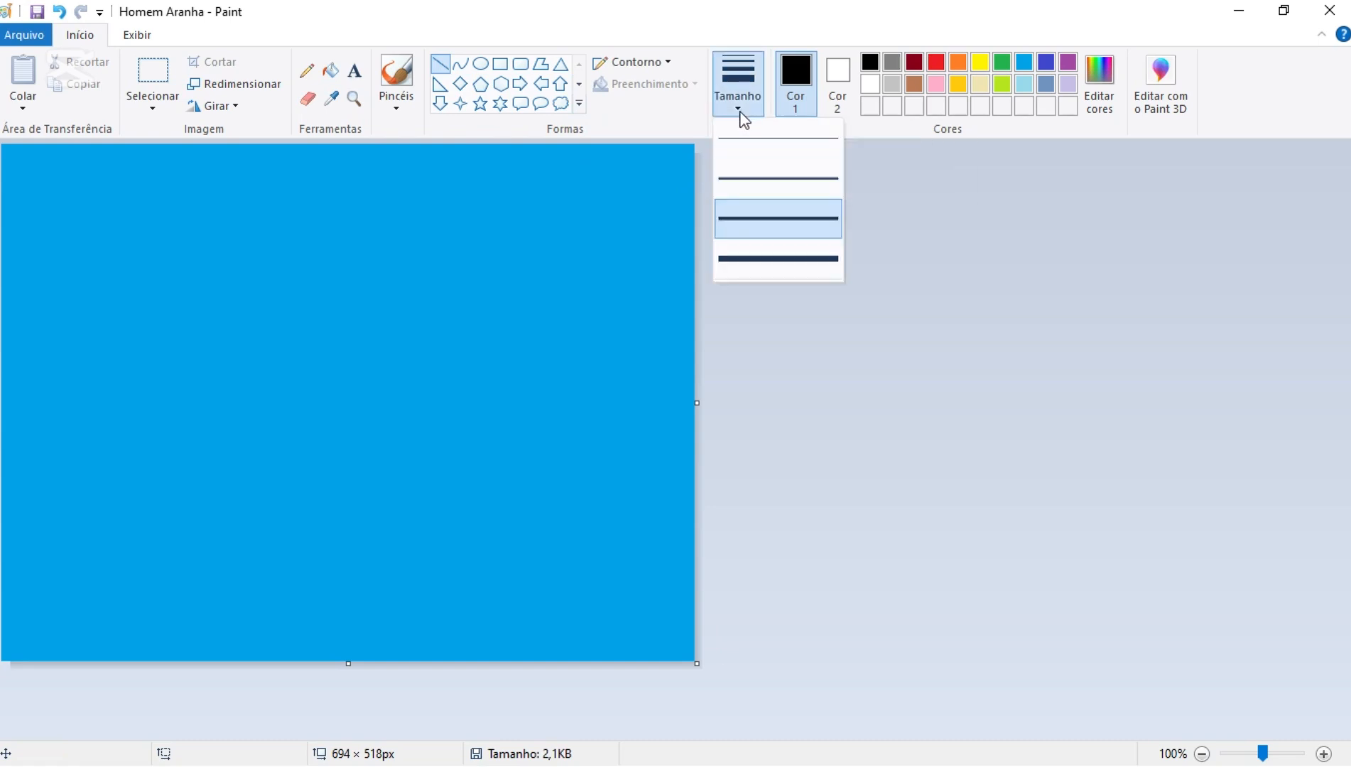
{"action": "left_click", "coordinate": [743, 113]}
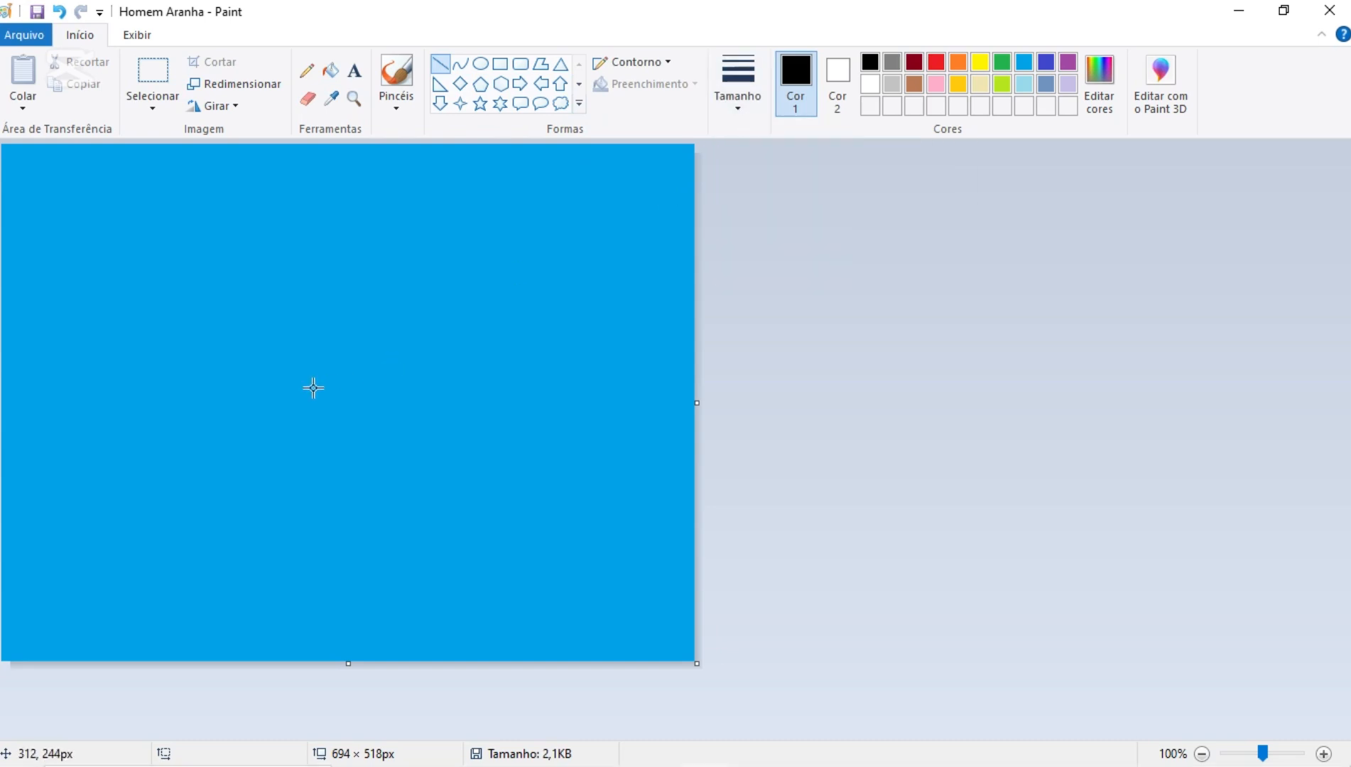
{"action": "mouse_move", "coordinate": [312, 388]}
{"action": "left_mouse_down"}
{"action": "mouse_move", "coordinate": [597, 236]}
{"action": "mouse_move", "coordinate": [695, 145]}
{"action": "left_mouse_up"}
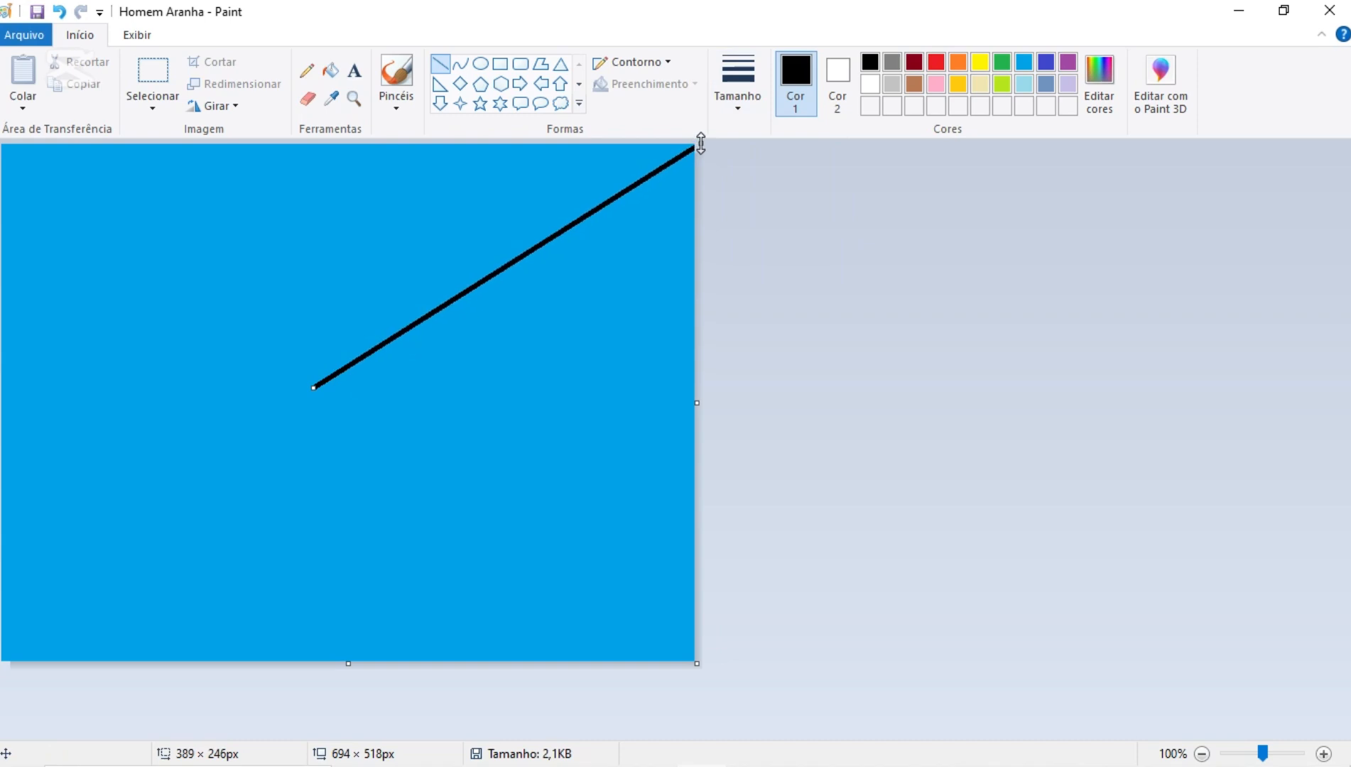
{"action": "left_click", "coordinate": [761, 241]}
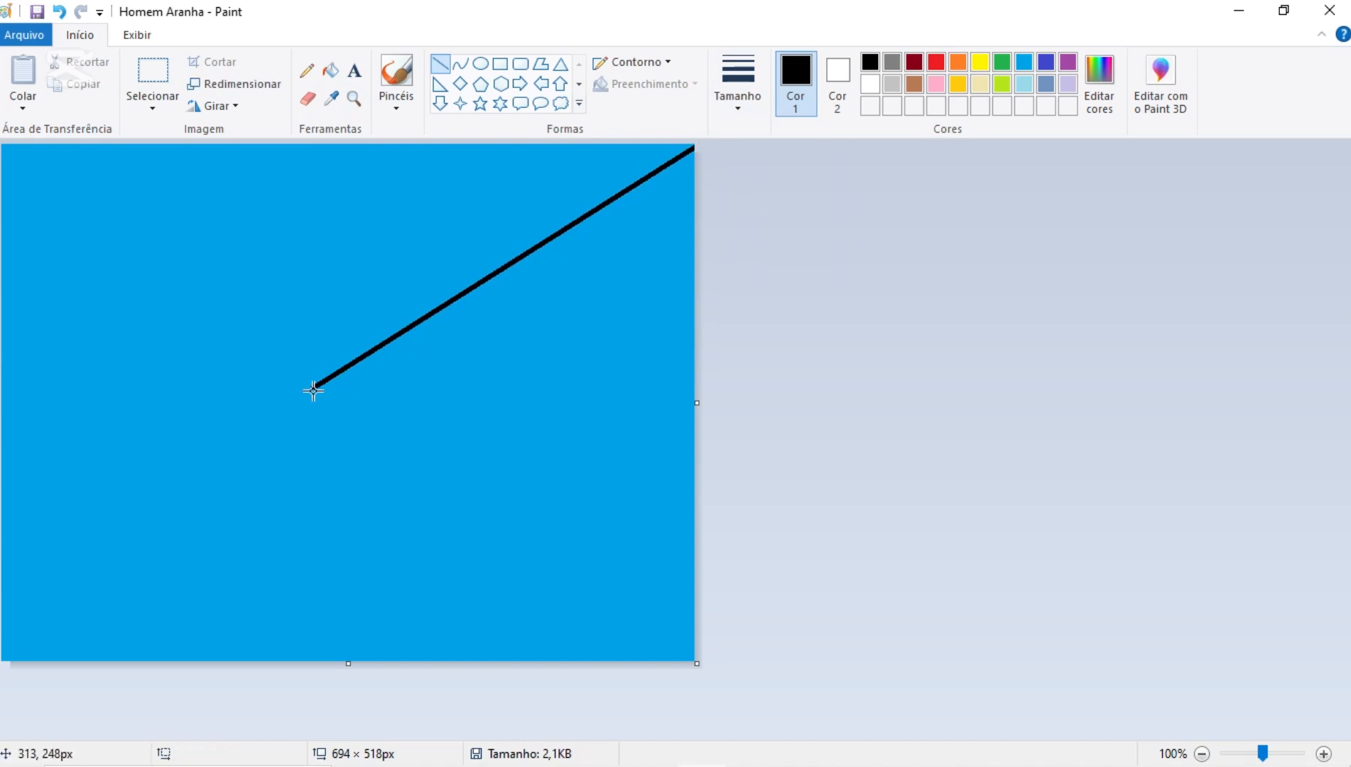
{"action": "mouse_move", "coordinate": [310, 389]}
{"action": "left_mouse_down"}
{"action": "mouse_move", "coordinate": [711, 372]}
{"action": "mouse_move", "coordinate": [757, 295]}
{"action": "left_mouse_up"}
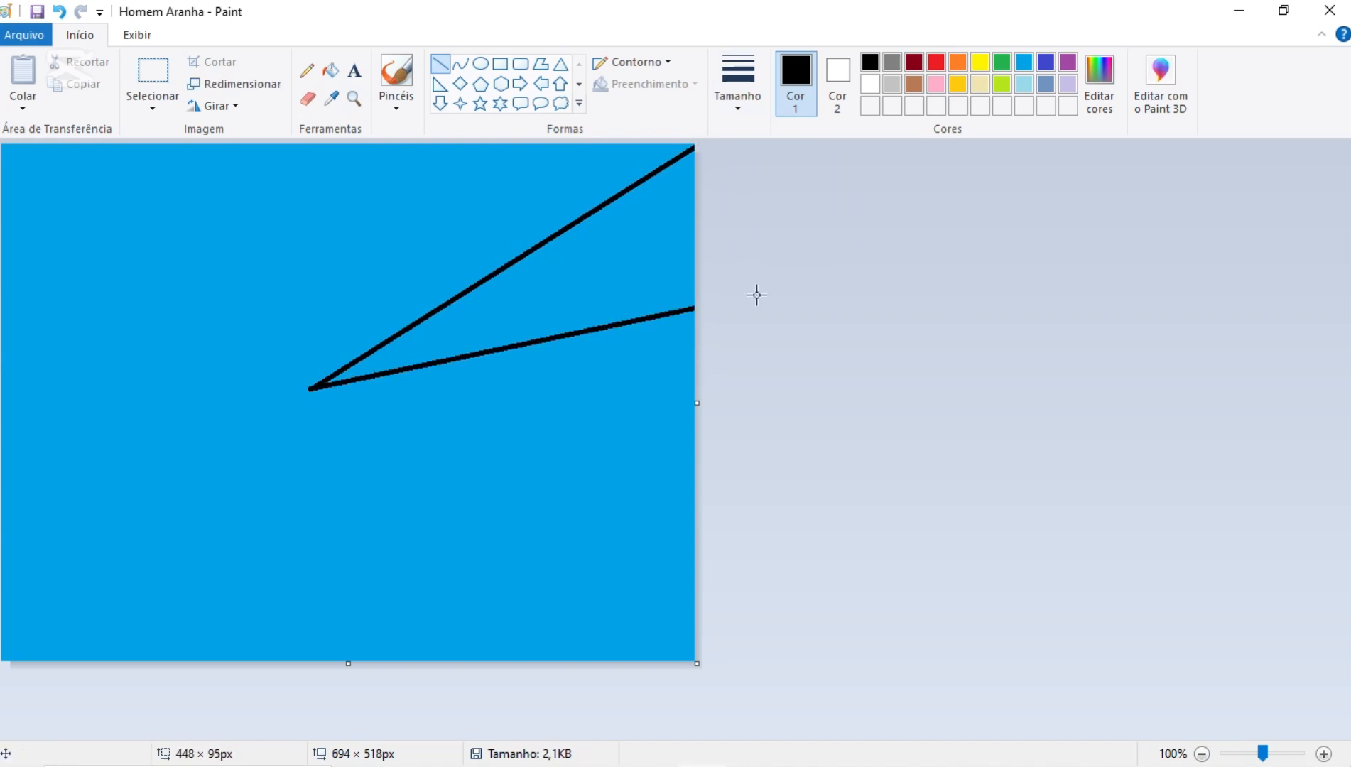
{"action": "left_click_drag", "start_coordinate": [311, 389], "coordinate": [706, 527]}
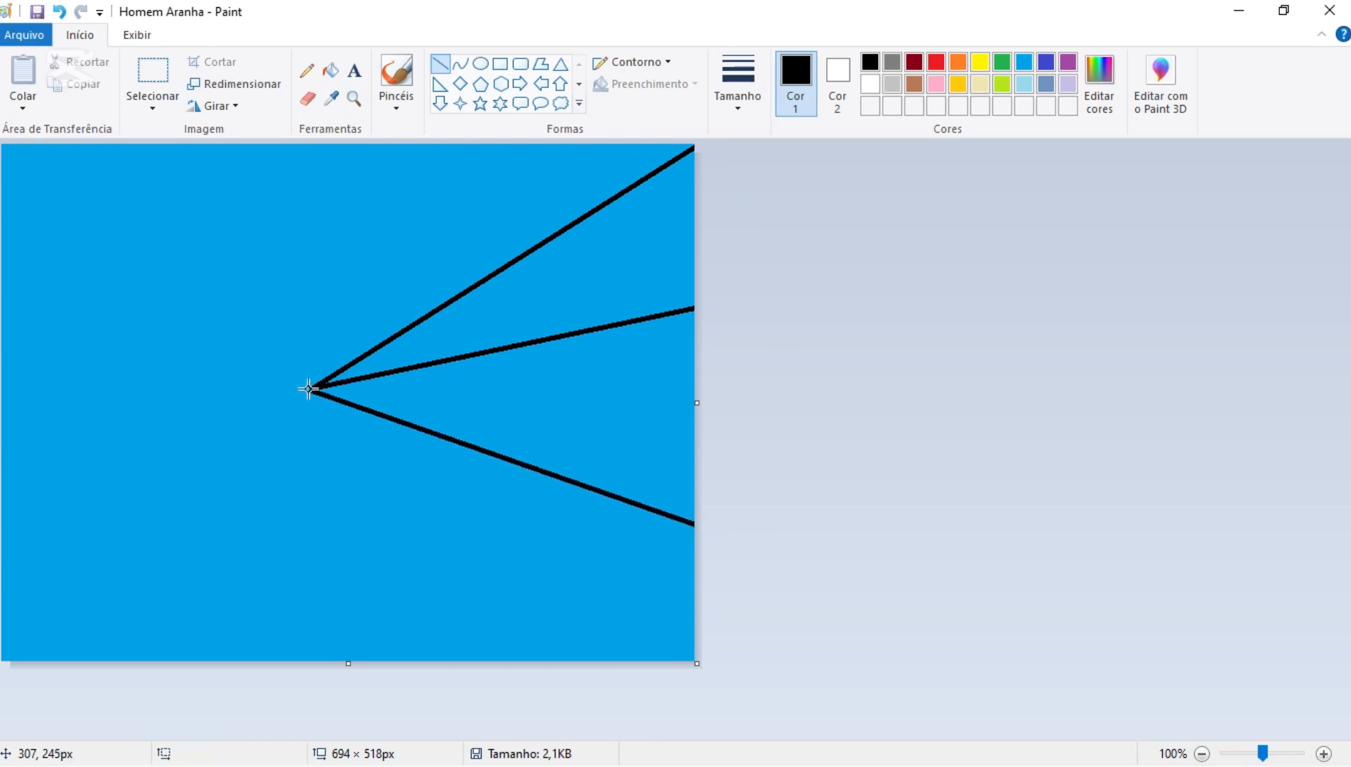
{"action": "left_click_drag", "start_coordinate": [307, 388], "coordinate": [508, 671]}
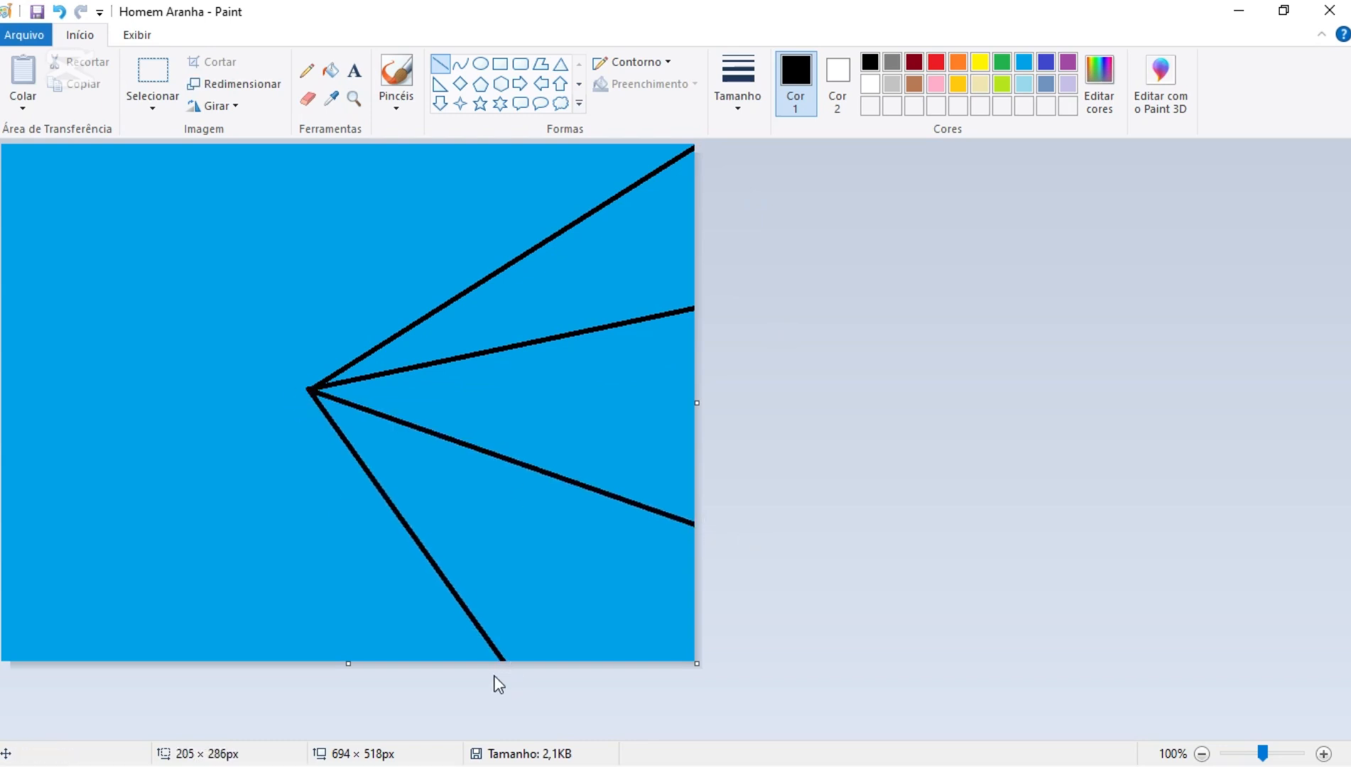
{"action": "mouse_move", "coordinate": [304, 390]}
{"action": "left_mouse_down"}
{"action": "mouse_move", "coordinate": [254, 463]}
{"action": "mouse_move", "coordinate": [262, 688]}
{"action": "mouse_move", "coordinate": [292, 716]}
{"action": "left_mouse_up"}
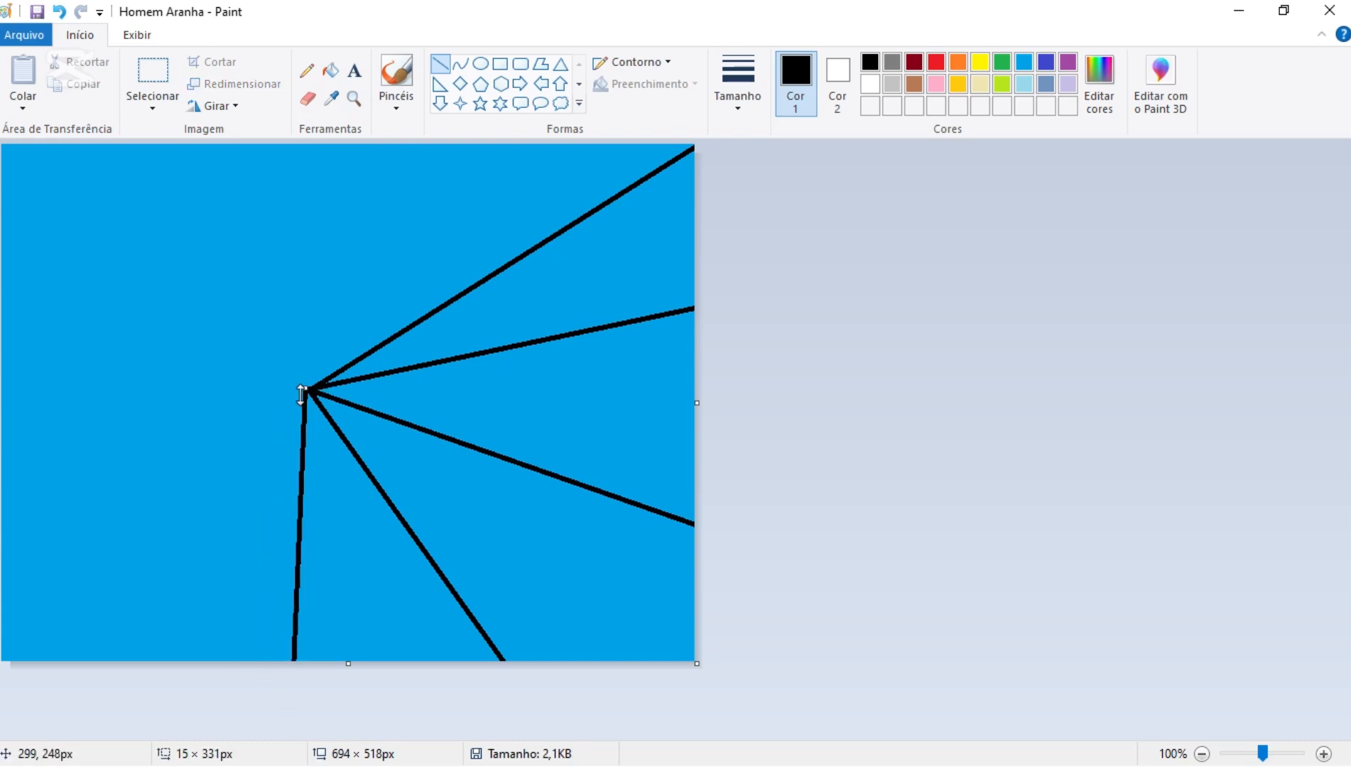
{"action": "left_click", "coordinate": [263, 684]}
- Complete the web's spokes with five black lines from the same centre: one to the lower-left corner, two to the left edge, two to the top edge
{"action": "left_click_drag", "start_coordinate": [308, 389], "coordinate": [43, 679]}
{"action": "left_click", "coordinate": [80, 694]}
{"action": "left_click_drag", "start_coordinate": [308, 389], "coordinate": [0, 488]}
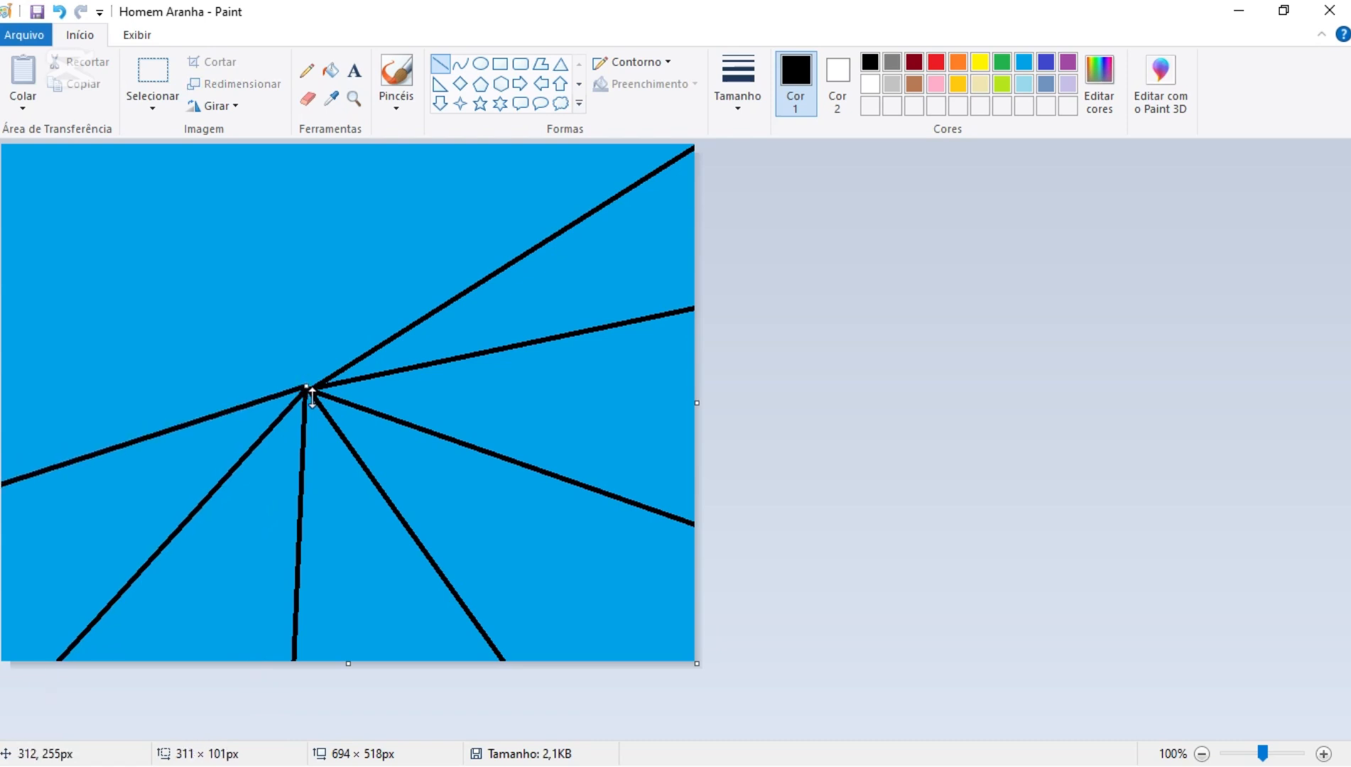
{"action": "left_click", "coordinate": [592, 426]}
{"action": "left_click_drag", "start_coordinate": [306, 388], "coordinate": [1, 279]}
{"action": "left_click", "coordinate": [948, 539]}
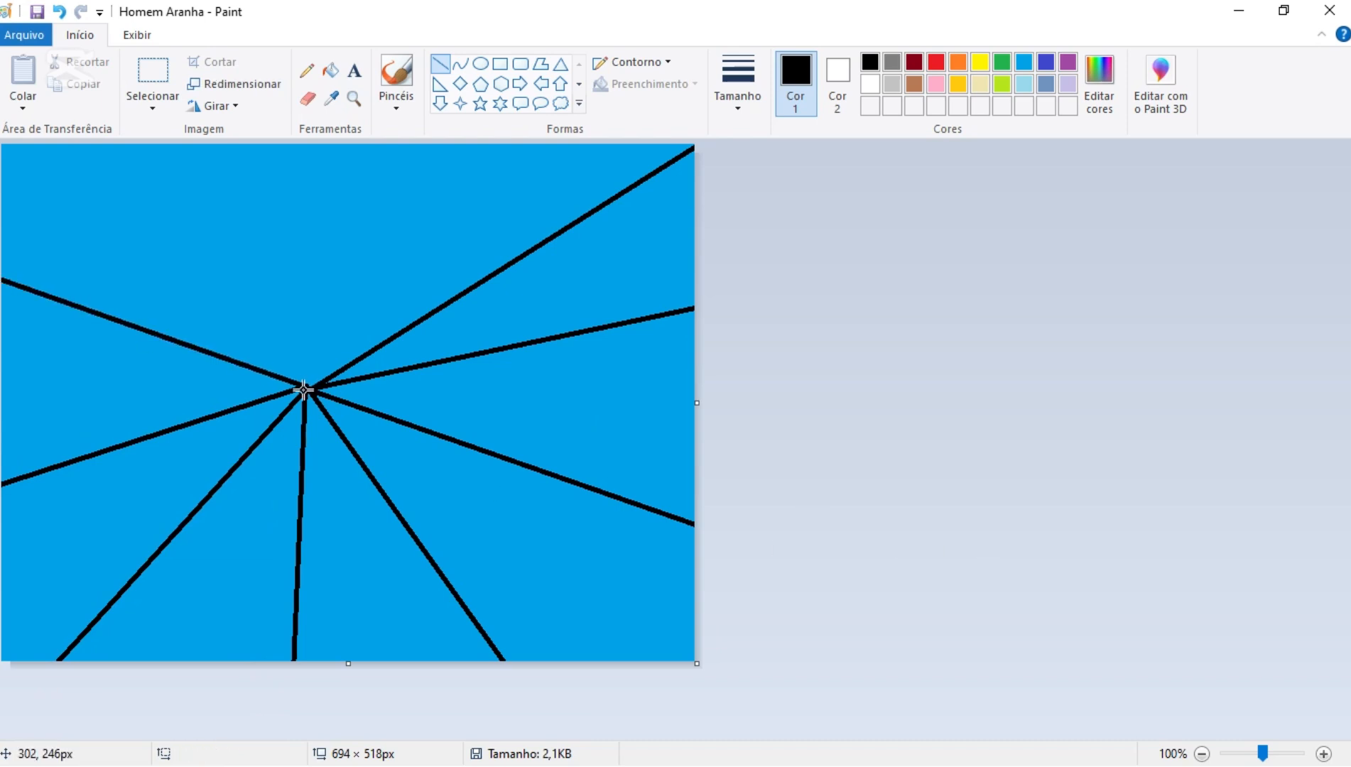
{"action": "left_click_drag", "start_coordinate": [305, 388], "coordinate": [156, 140]}
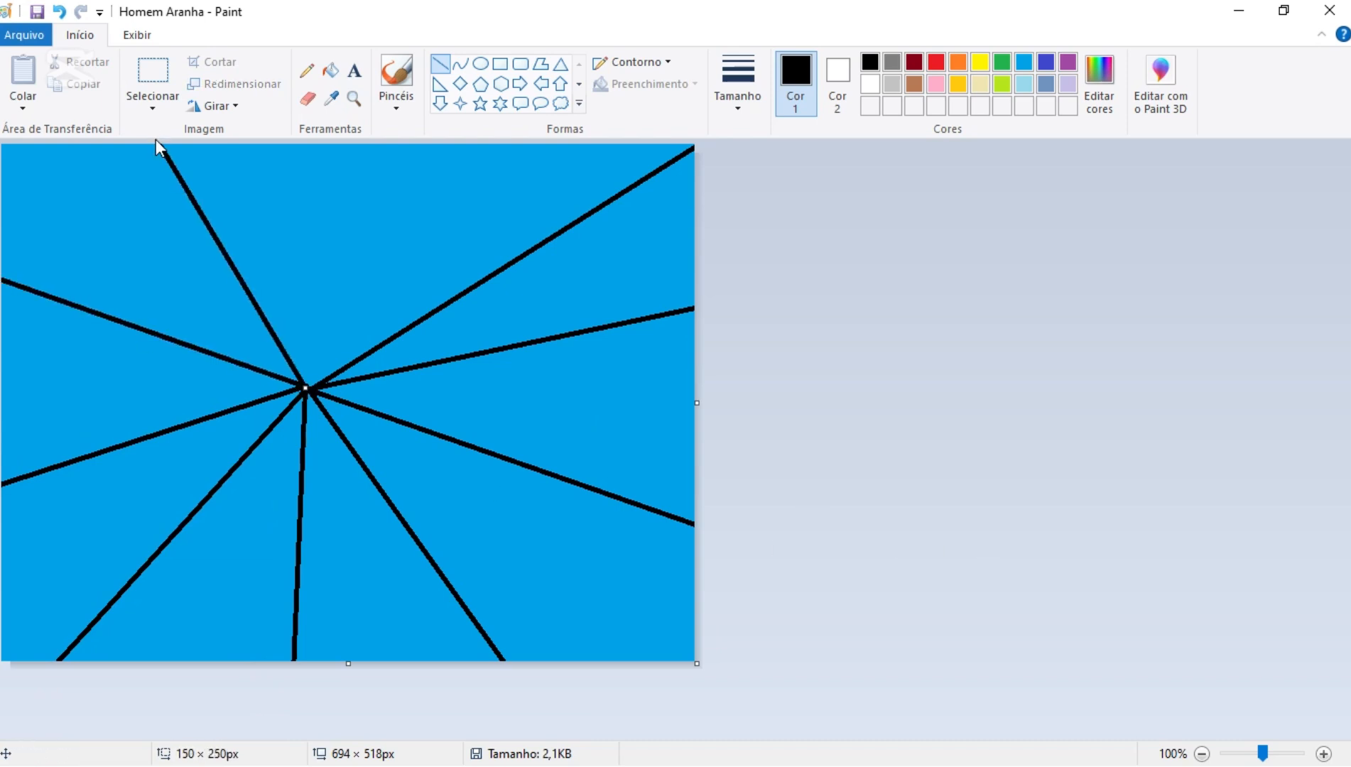
{"action": "left_click", "coordinate": [866, 454]}
{"action": "left_click_drag", "start_coordinate": [308, 388], "coordinate": [377, 132]}
{"action": "left_click", "coordinate": [831, 351]}
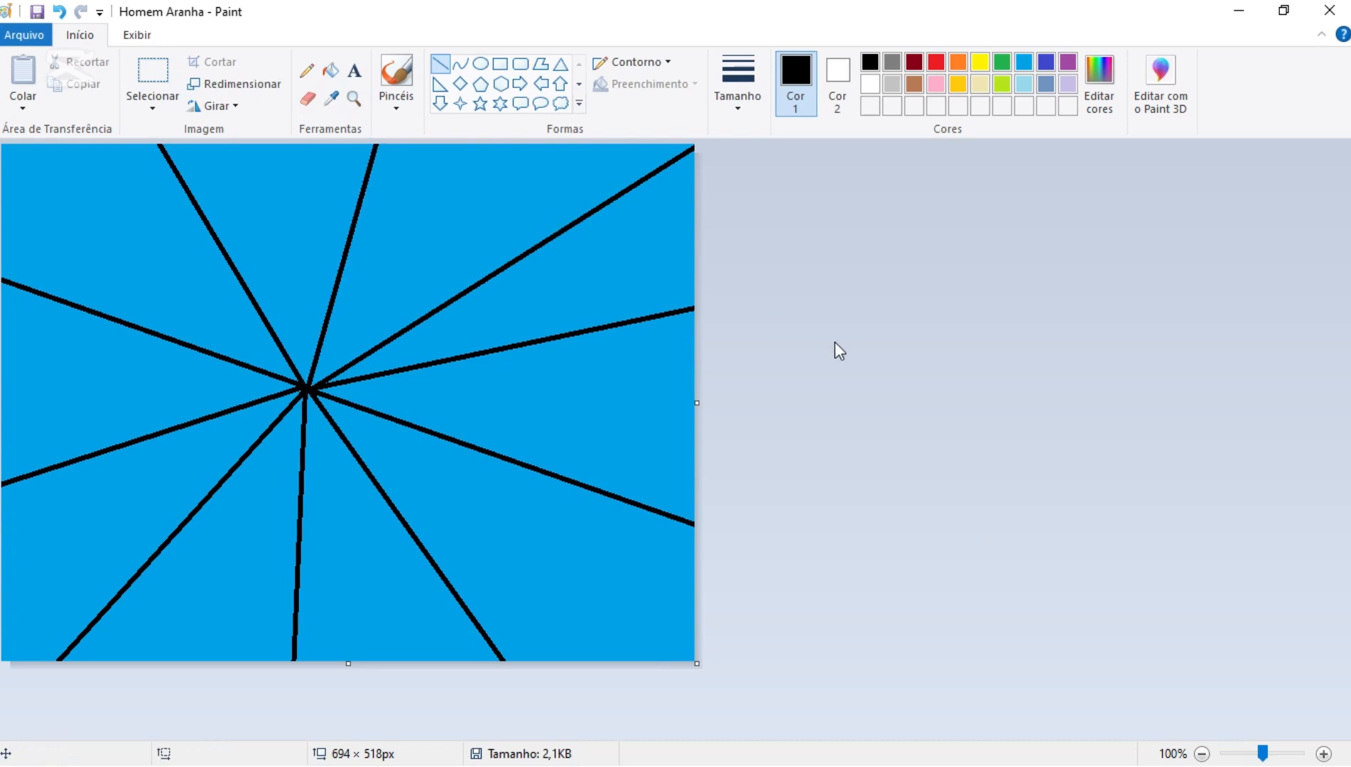
- Draw the right side of the web's outer ring with four segments joining neighbouring spokes, plus a line across the canvas's lower-right corner
{"action": "left_click_drag", "start_coordinate": [374, 153], "coordinate": [474, 616]}
{"action": "left_click", "coordinate": [757, 258]}
{"action": "left_click", "coordinate": [792, 351]}
{"action": "left_click", "coordinate": [814, 462]}
{"action": "left_click", "coordinate": [883, 552]}
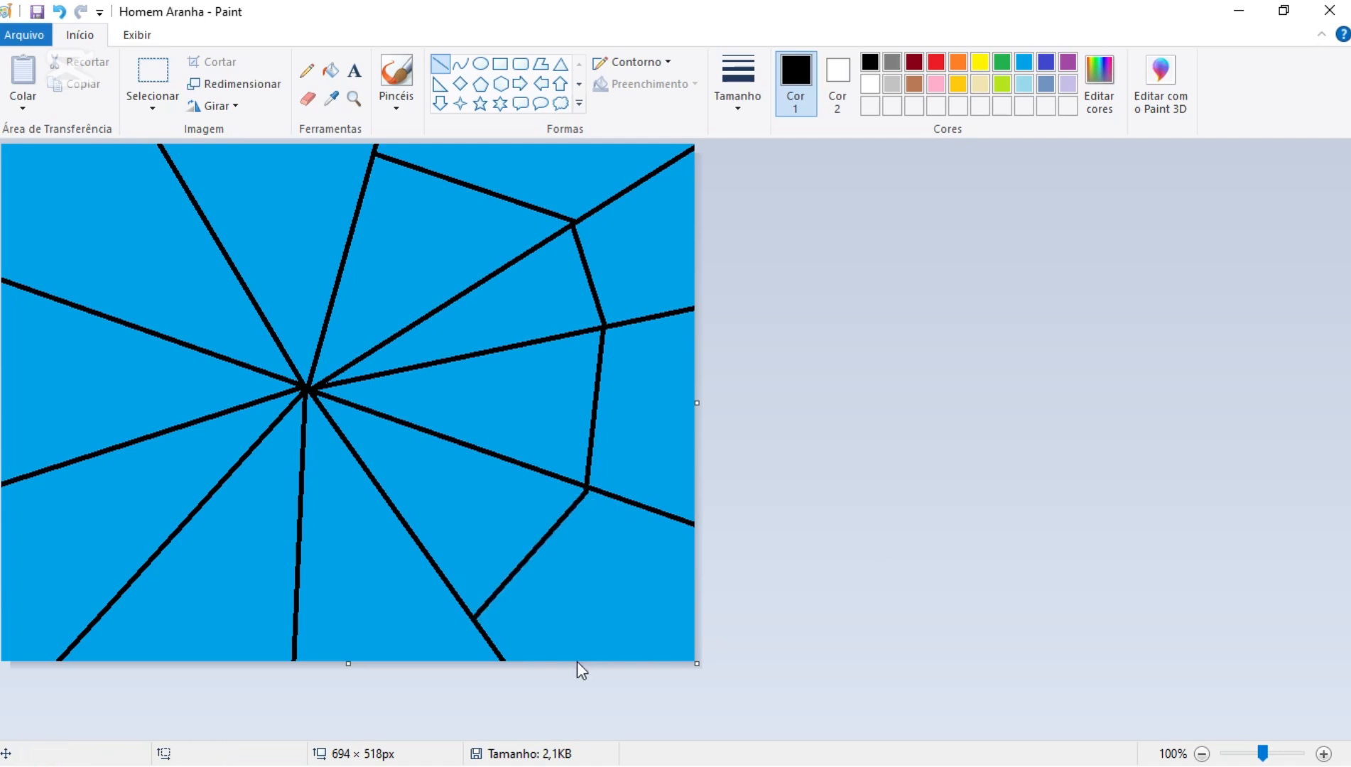
{"action": "left_click_drag", "start_coordinate": [621, 659], "coordinate": [696, 524]}
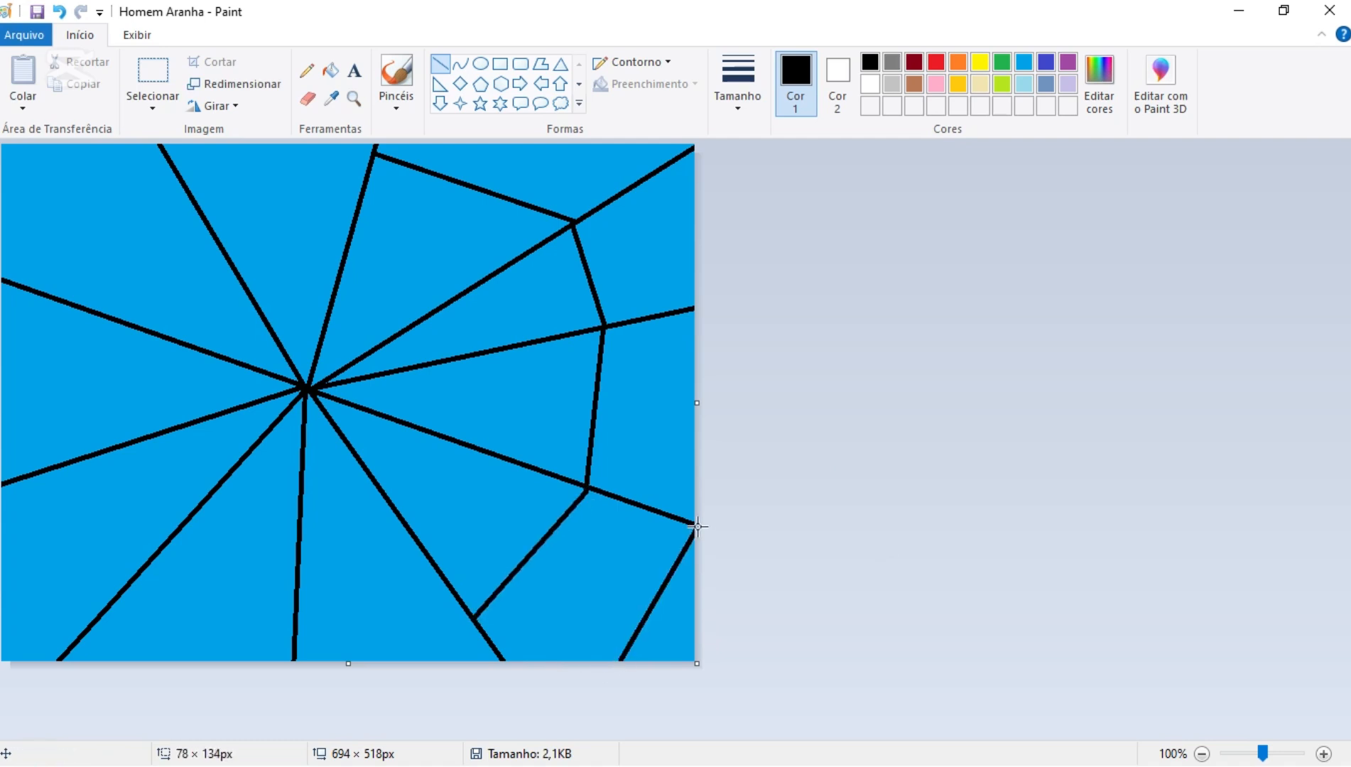
{"action": "left_click", "coordinate": [758, 506]}
- Continue the outer ring with three segments along the bottom and lower-left spokes, plus a line across the canvas's lower-left corner
{"action": "left_click_drag", "start_coordinate": [294, 614], "coordinate": [474, 617]}
{"action": "left_click", "coordinate": [953, 598]}
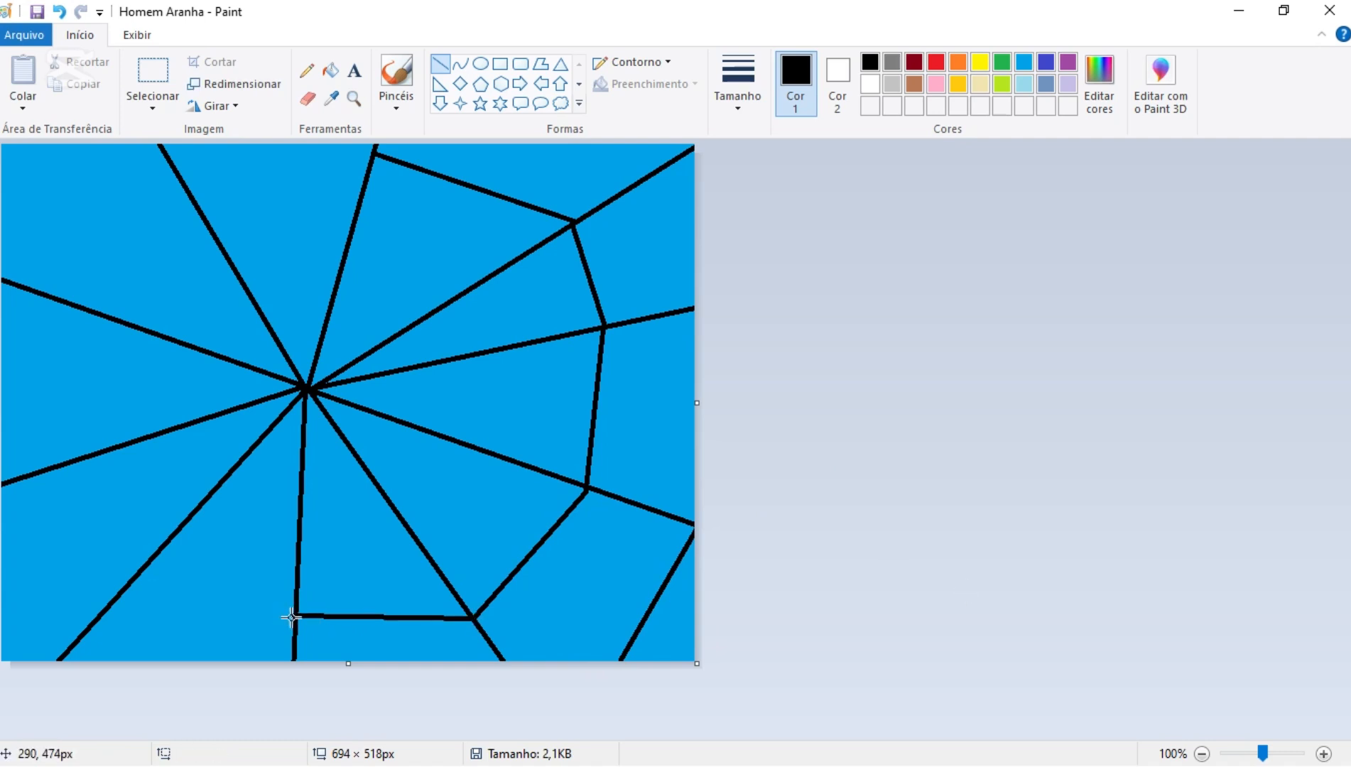
{"action": "mouse_move", "coordinate": [291, 617]}
{"action": "left_mouse_down"}
{"action": "mouse_move", "coordinate": [152, 561]}
{"action": "mouse_move", "coordinate": [71, 460]}
{"action": "left_mouse_up"}
{"action": "left_click", "coordinate": [1030, 581]}
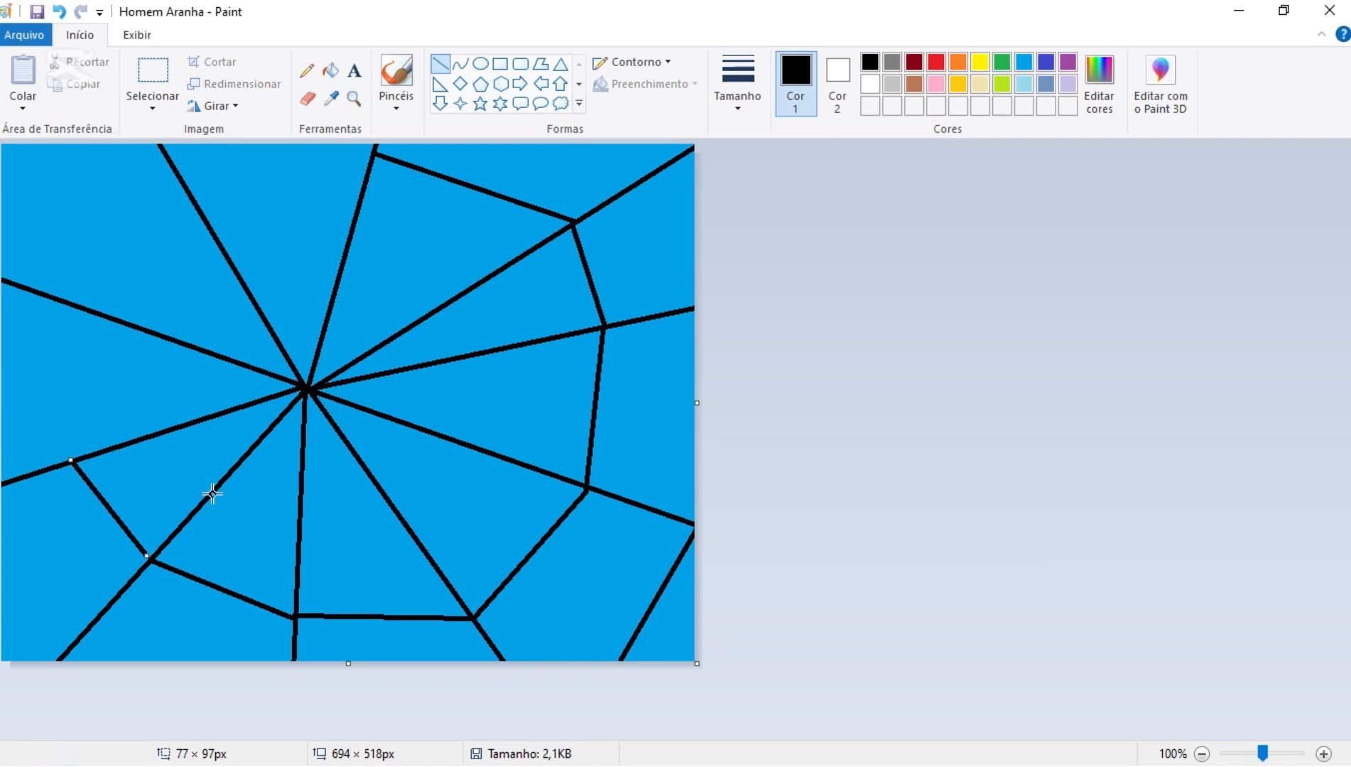
{"action": "left_click", "coordinate": [1051, 597]}
{"action": "left_click_drag", "start_coordinate": [75, 642], "coordinate": [2, 583]}
{"action": "left_click", "coordinate": [1269, 587]}
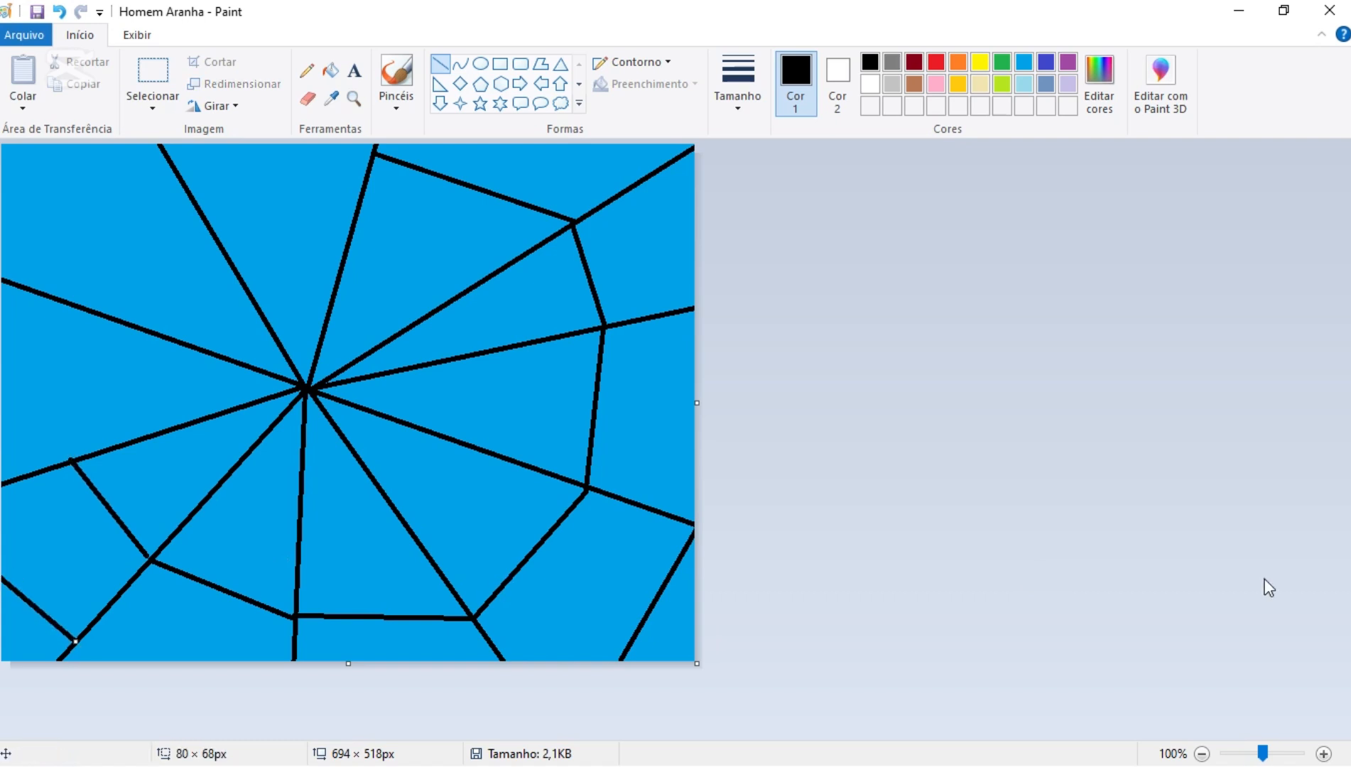
- Close the outer ring with segments across the left and top spokes, and add a line across the canvas's upper-left corner
{"action": "mouse_move", "coordinate": [70, 459]}
{"action": "left_mouse_down"}
{"action": "mouse_move", "coordinate": [59, 319]}
{"action": "mouse_move", "coordinate": [106, 254]}
{"action": "mouse_move", "coordinate": [187, 191]}
{"action": "left_mouse_up"}
{"action": "left_click", "coordinate": [1012, 496]}
{"action": "left_click", "coordinate": [902, 453]}
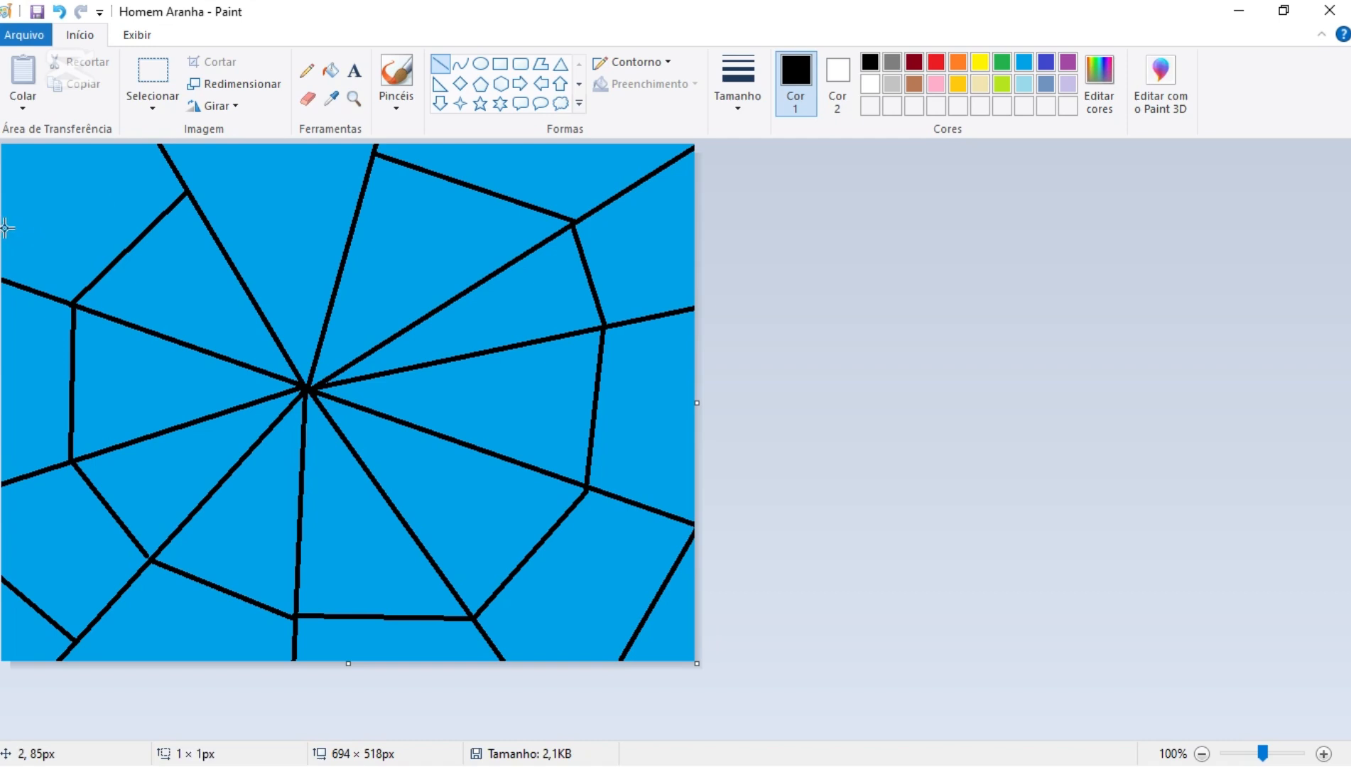
{"action": "left_click_drag", "start_coordinate": [7, 227], "coordinate": [92, 143]}
{"action": "left_click", "coordinate": [952, 277]}
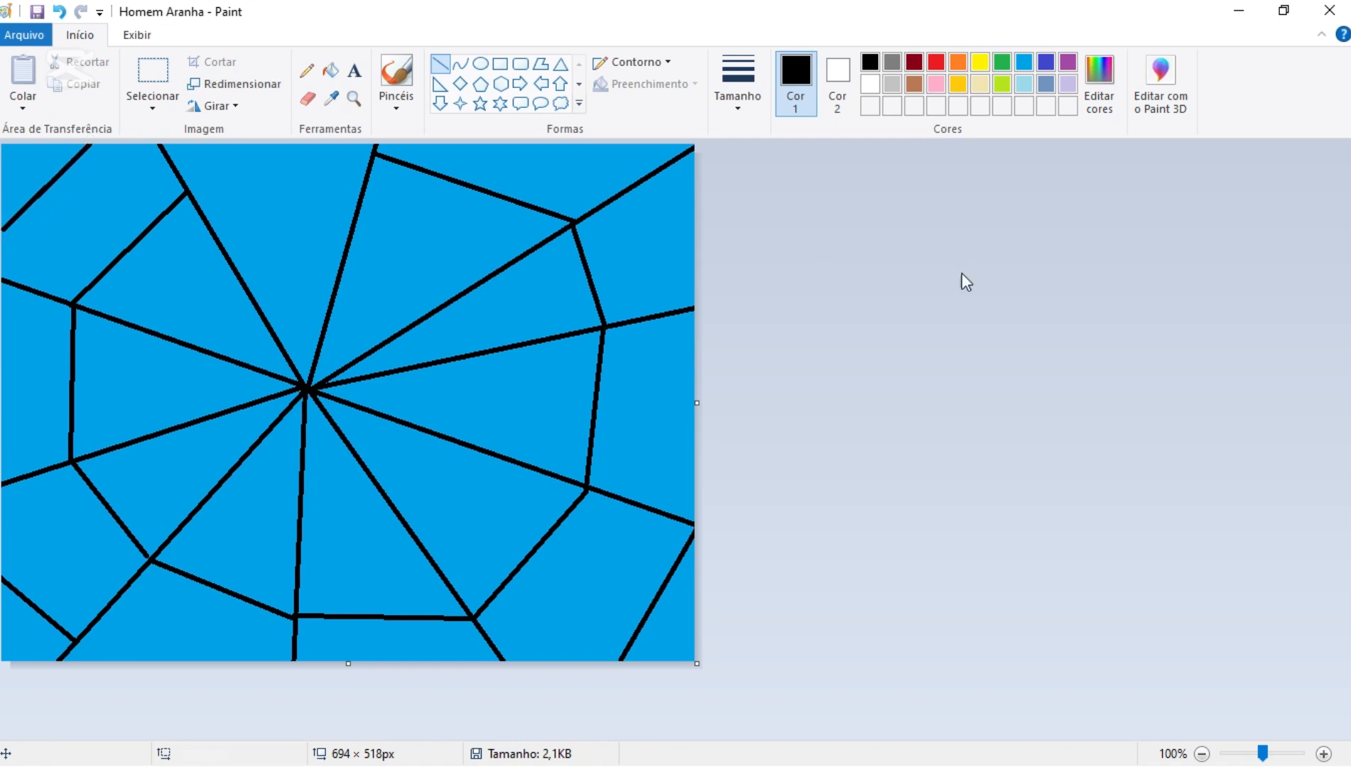
{"action": "left_click_drag", "start_coordinate": [190, 190], "coordinate": [374, 153]}
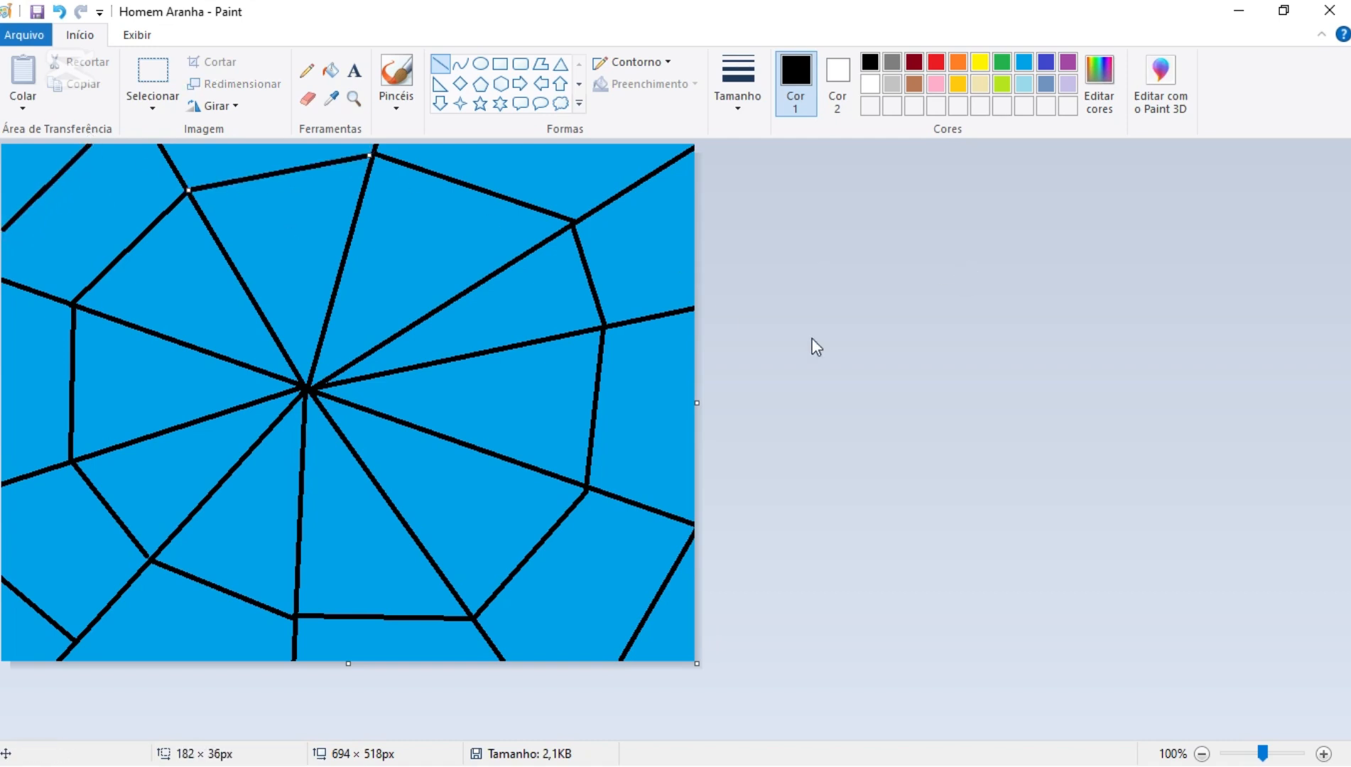
{"action": "left_click", "coordinate": [811, 347]}
- Draw a smaller inner ring around the web's centre with black line segments joining all ten spokes
{"action": "mouse_move", "coordinate": [343, 262]}
{"action": "left_mouse_down"}
{"action": "mouse_move", "coordinate": [430, 313]}
{"action": "mouse_move", "coordinate": [444, 361]}
{"action": "mouse_move", "coordinate": [422, 430]}
{"action": "mouse_move", "coordinate": [375, 480]}
{"action": "mouse_move", "coordinate": [300, 494]}
{"action": "mouse_move", "coordinate": [229, 472]}
{"action": "mouse_move", "coordinate": [189, 424]}
{"action": "mouse_move", "coordinate": [179, 365]}
{"action": "mouse_move", "coordinate": [254, 300]}
{"action": "mouse_move", "coordinate": [344, 262]}
{"action": "left_mouse_up"}
{"action": "left_click", "coordinate": [762, 385]}
{"action": "left_click", "coordinate": [849, 384]}
{"action": "left_click", "coordinate": [926, 425]}
{"action": "left_click", "coordinate": [931, 424]}
{"action": "left_click", "coordinate": [993, 464]}
{"action": "left_click", "coordinate": [862, 485]}
{"action": "left_click", "coordinate": [945, 446]}
{"action": "left_click", "coordinate": [873, 455]}
{"action": "left_click", "coordinate": [750, 386]}
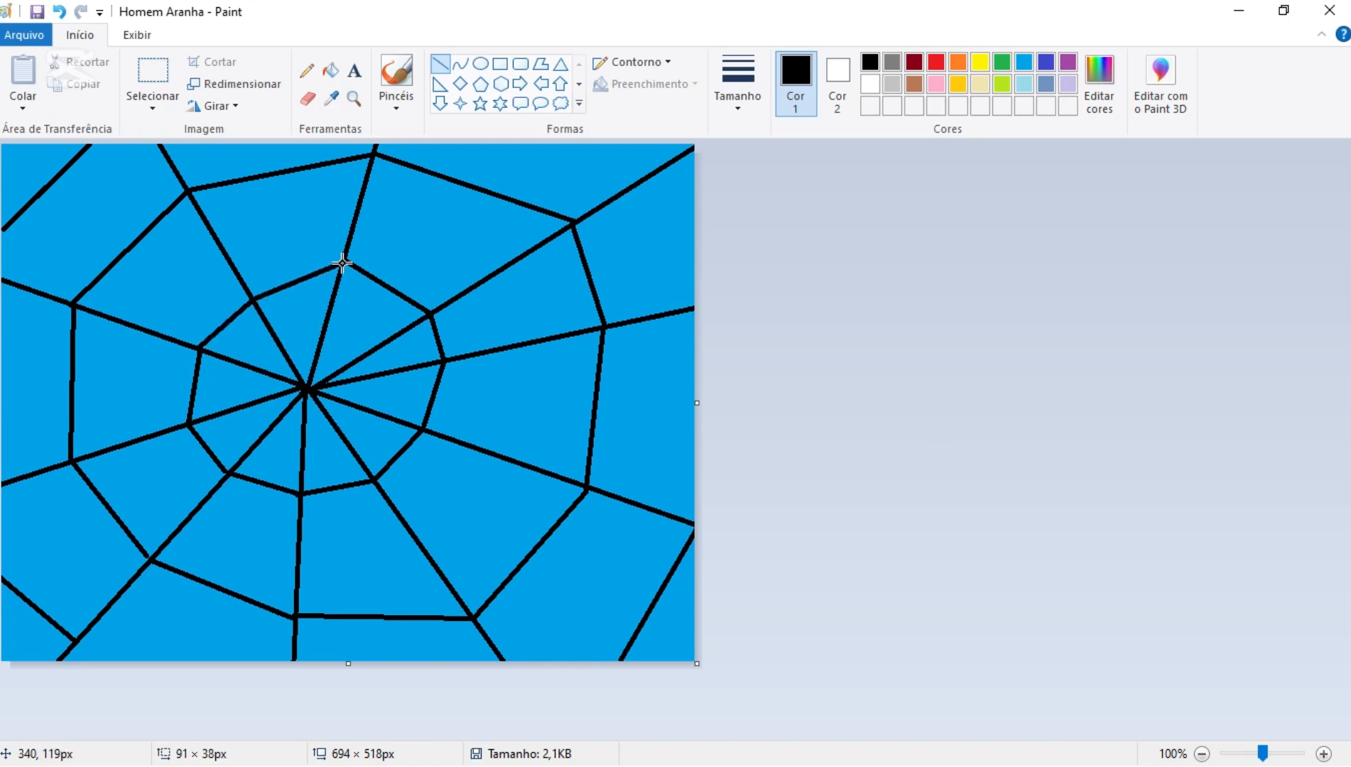
{"action": "left_click", "coordinate": [941, 399]}
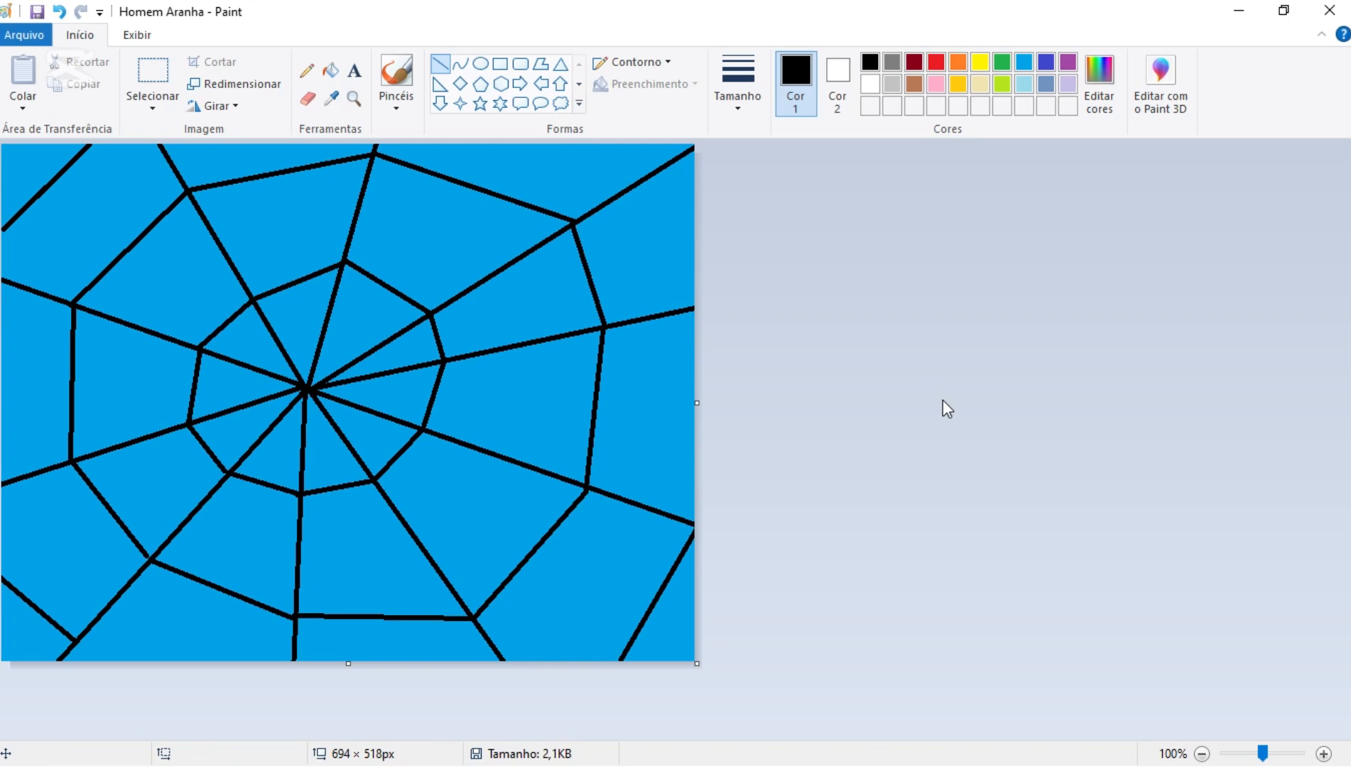
- Draw a vertical ellipse of about 283 × 420 px over the web's centre, with solid black outline and solid red fill
{"action": "left_click", "coordinate": [838, 75]}
{"action": "left_click", "coordinate": [937, 64]}
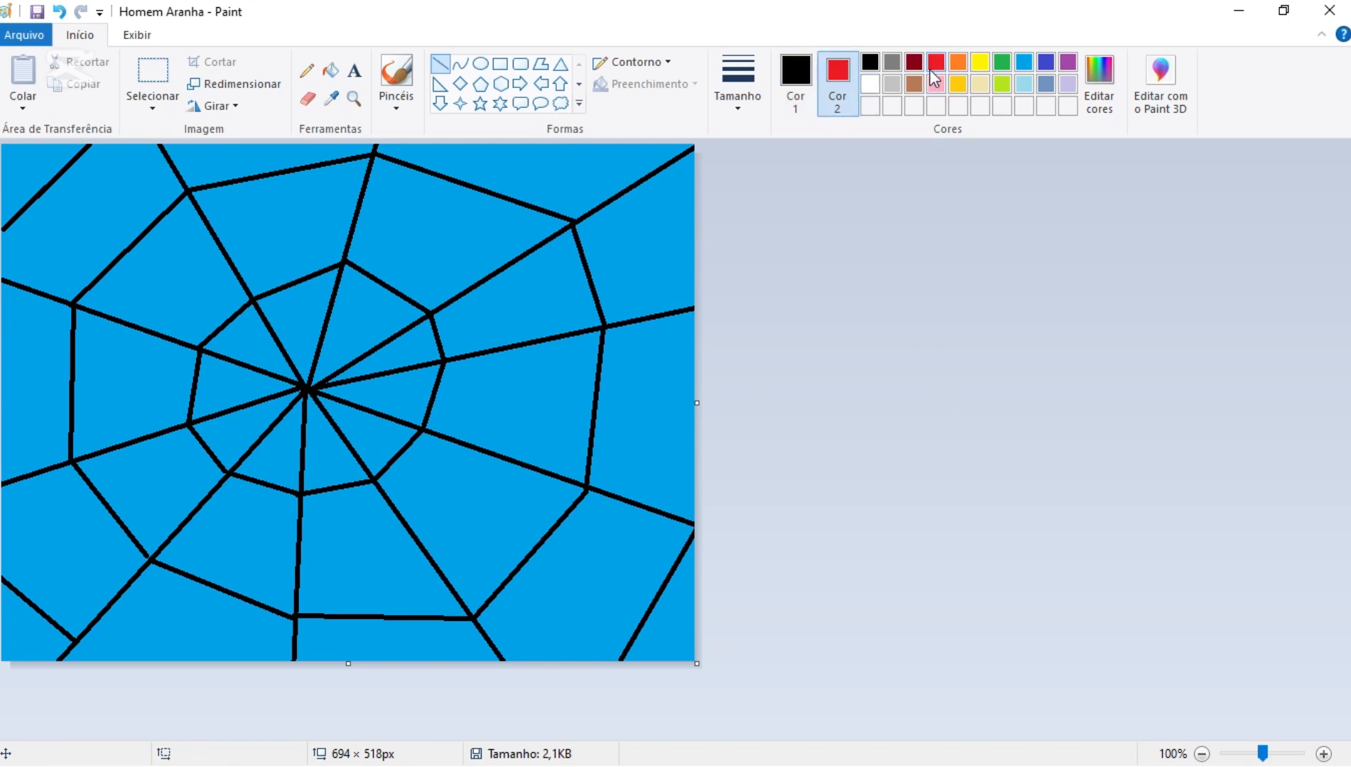
{"action": "left_click", "coordinate": [480, 63]}
{"action": "left_click", "coordinate": [667, 62]}
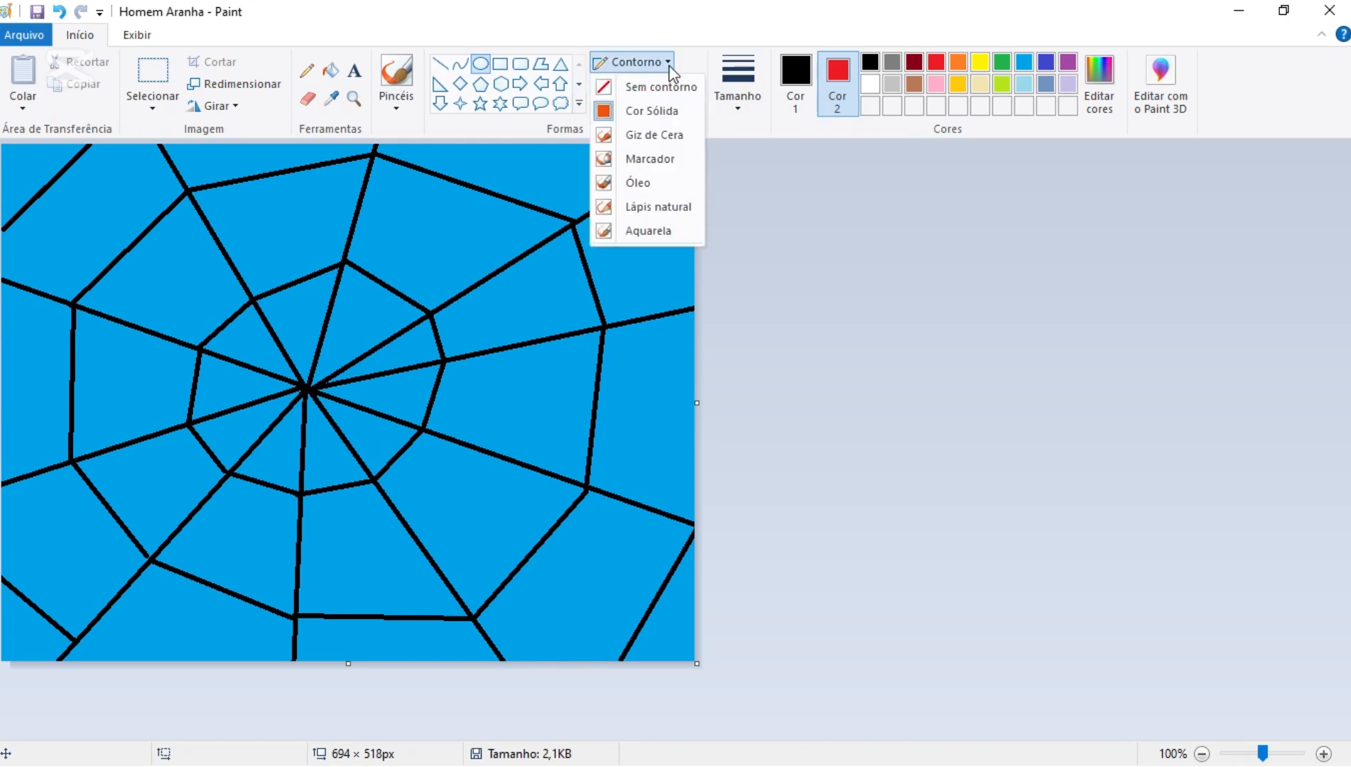
{"action": "left_click", "coordinate": [657, 114]}
{"action": "left_click", "coordinate": [649, 84]}
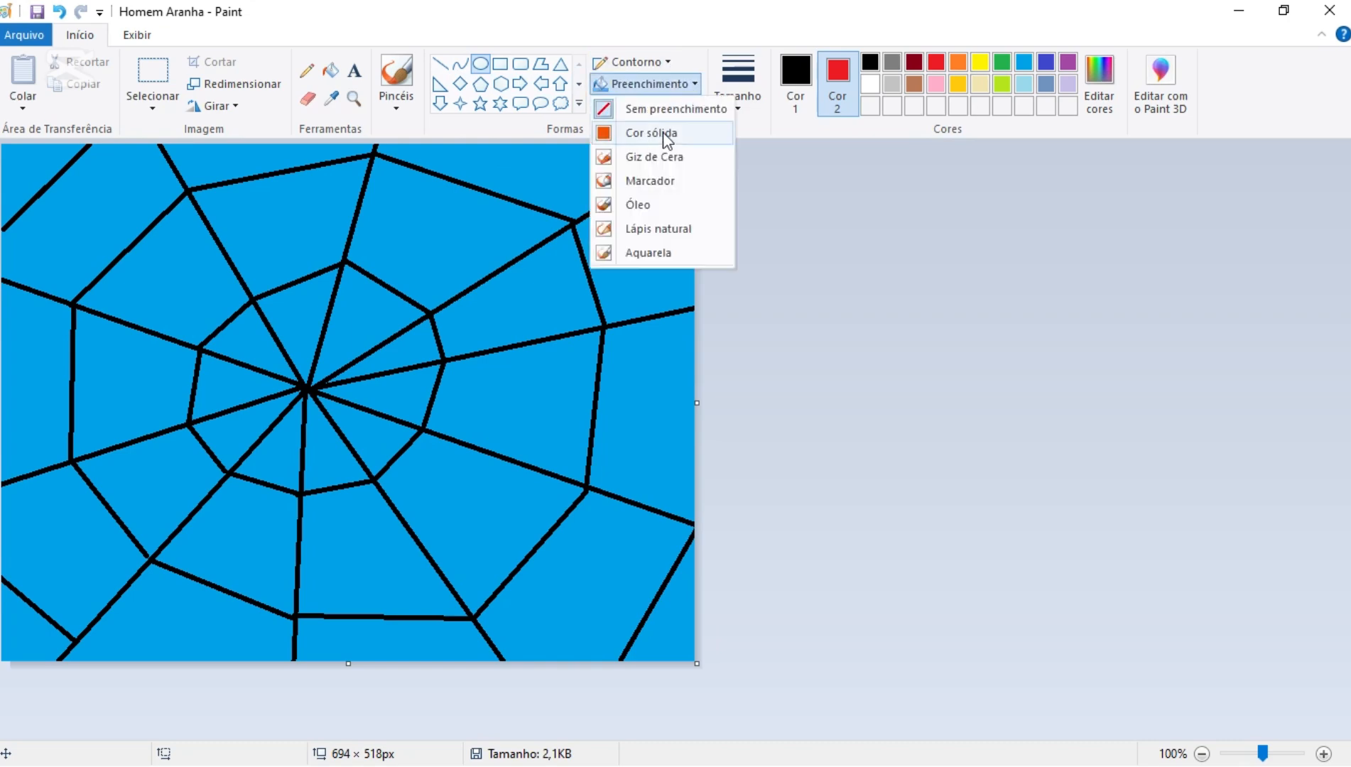
{"action": "left_click", "coordinate": [662, 135]}
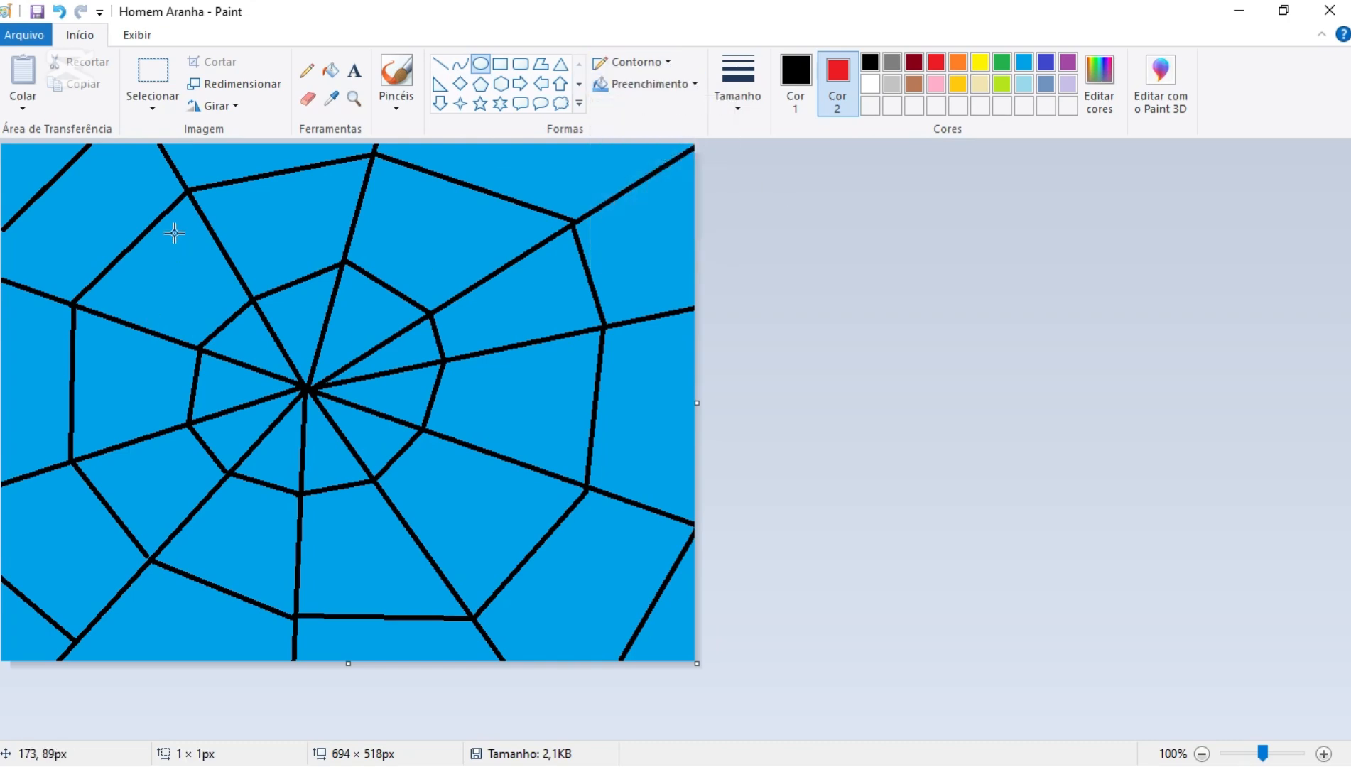
{"action": "mouse_move", "coordinate": [173, 232]}
{"action": "left_mouse_down"}
{"action": "mouse_move", "coordinate": [180, 277]}
{"action": "mouse_move", "coordinate": [458, 600]}
{"action": "mouse_move", "coordinate": [456, 649]}
{"action": "left_mouse_up"}
{"action": "left_click_drag", "start_coordinate": [311, 444], "coordinate": [314, 373]}
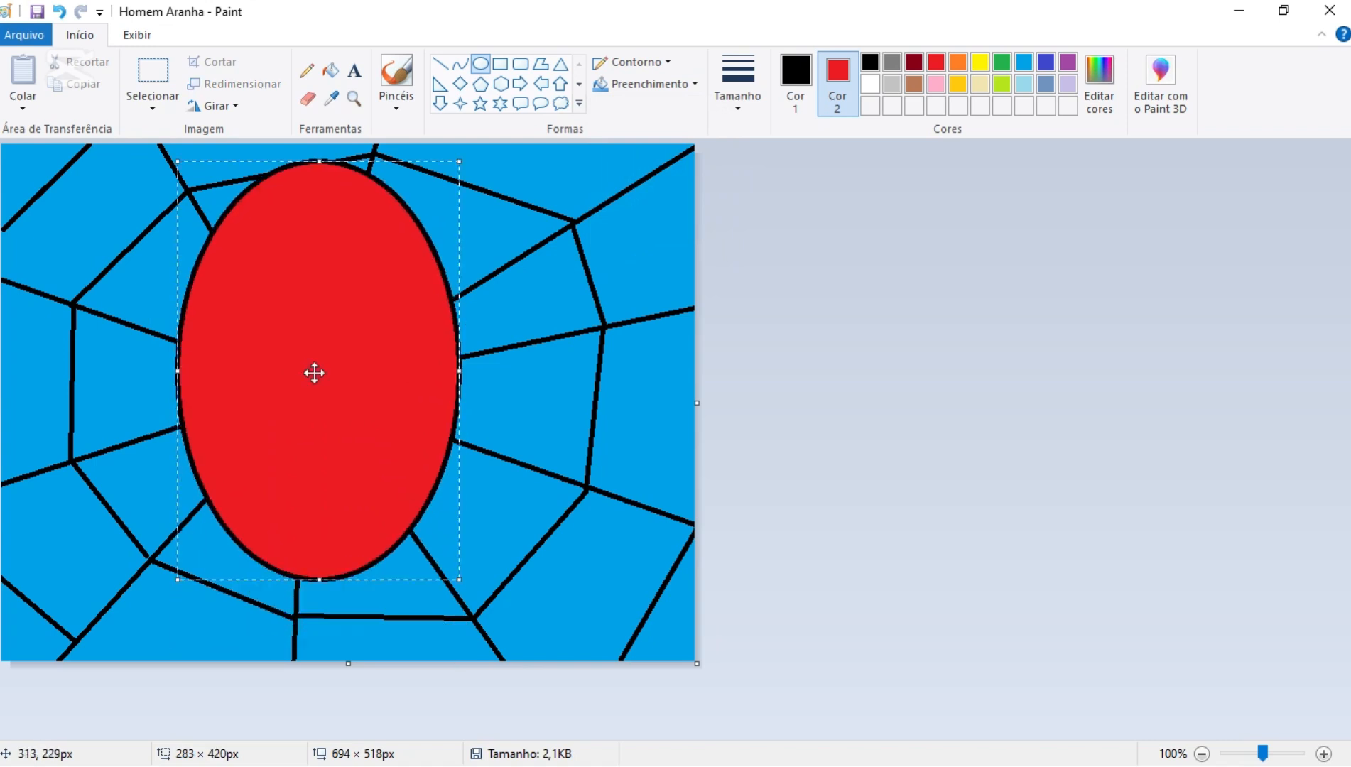
- Shrink the red ellipse to about 250 × 378 px and recentre it over the web
{"action": "left_click_drag", "start_coordinate": [460, 579], "coordinate": [426, 538]}
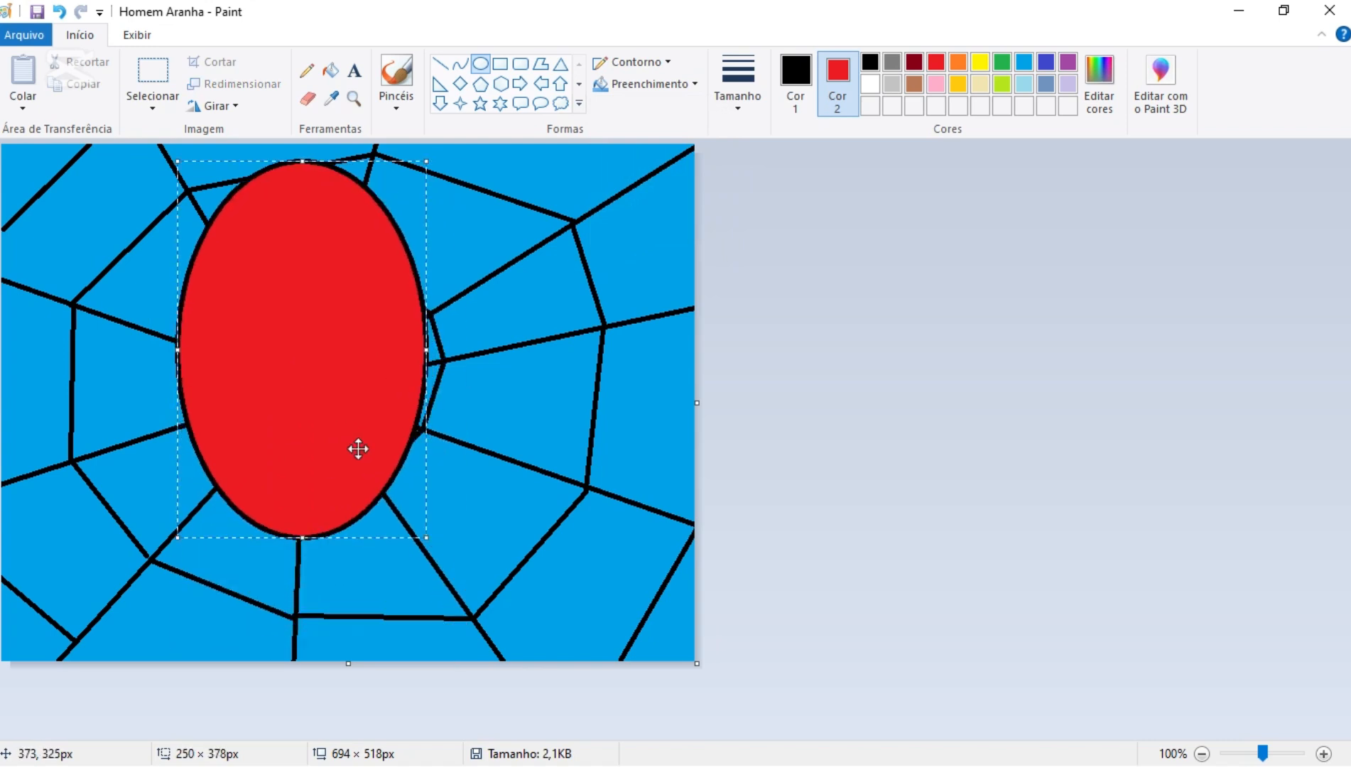
{"action": "left_click_drag", "start_coordinate": [292, 350], "coordinate": [310, 373]}
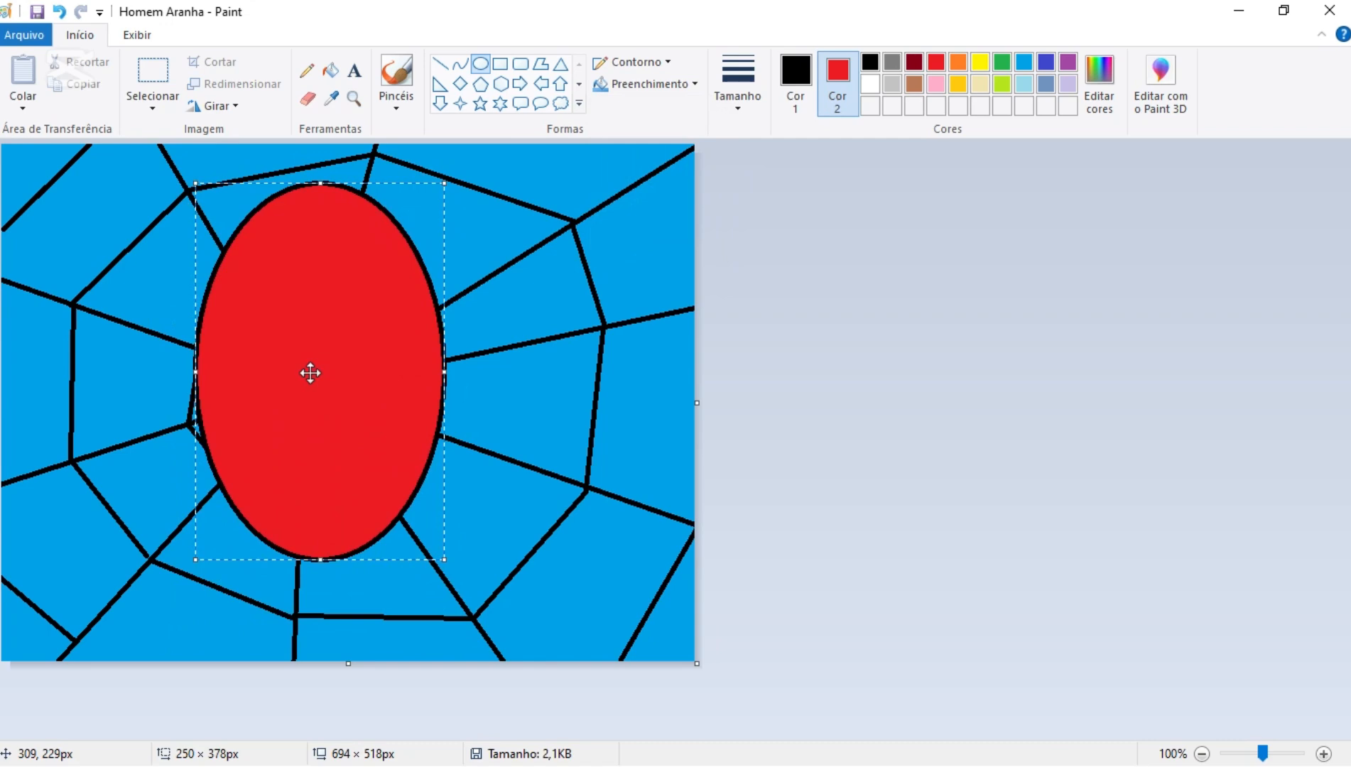
{"action": "left_click", "coordinate": [824, 446]}
- Draw two crossing black diagonals and a vertical line through the red ellipse's centre, using the second-thinnest line size
{"action": "left_click", "coordinate": [795, 91]}
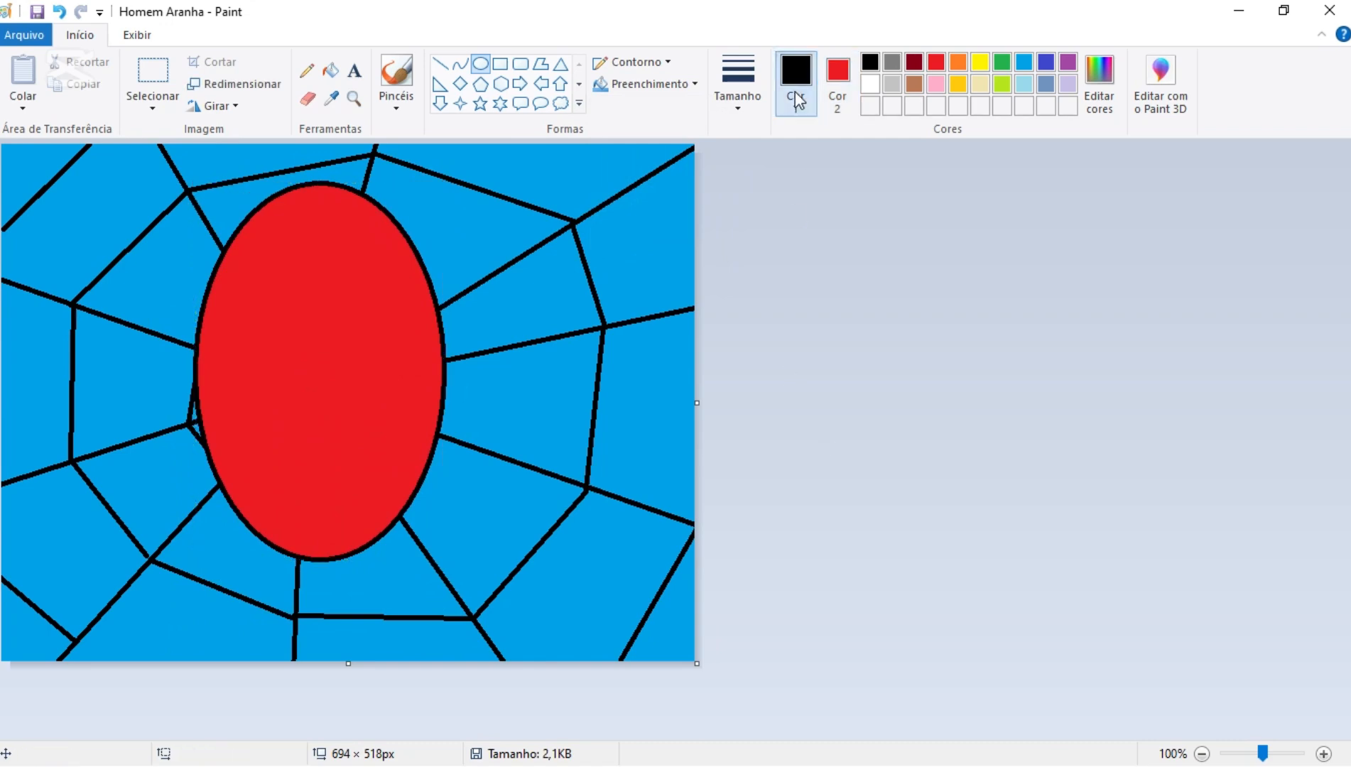
{"action": "left_click", "coordinate": [441, 65]}
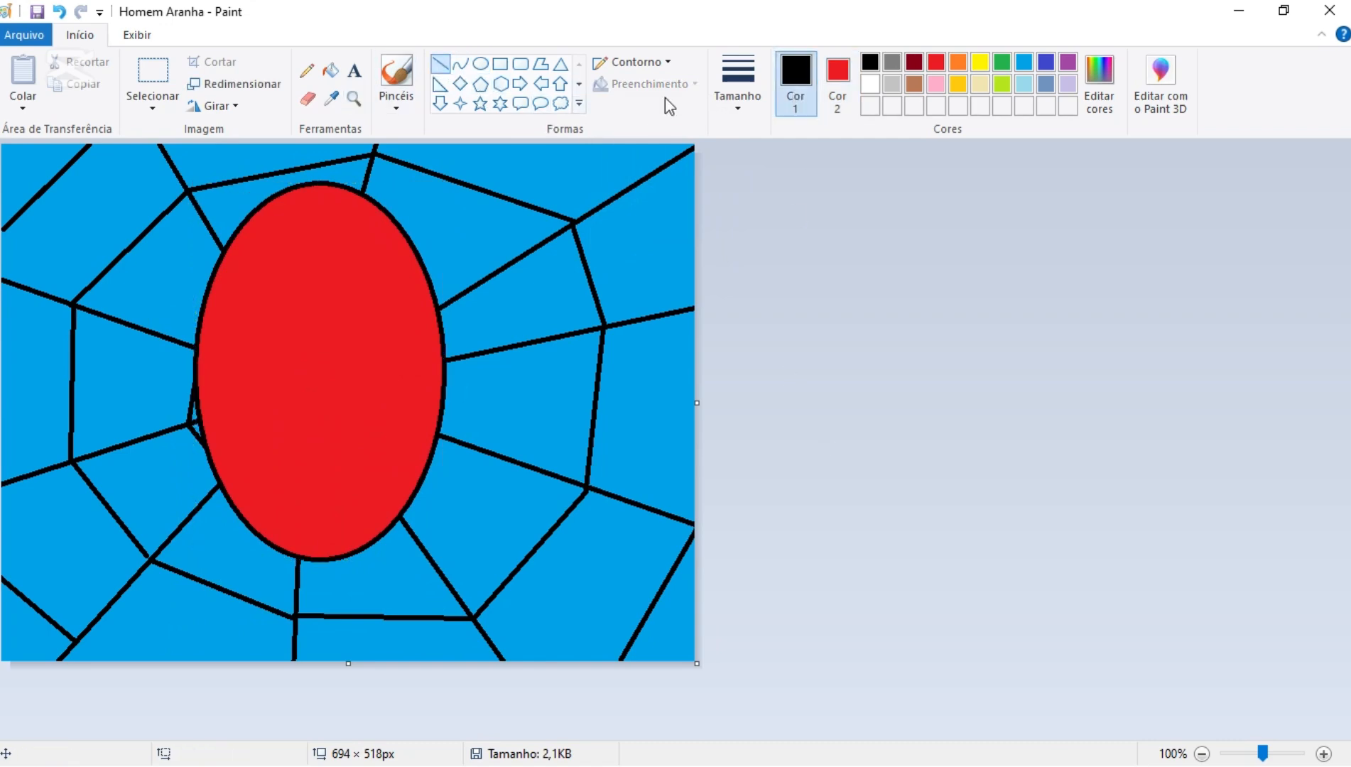
{"action": "left_click", "coordinate": [738, 111]}
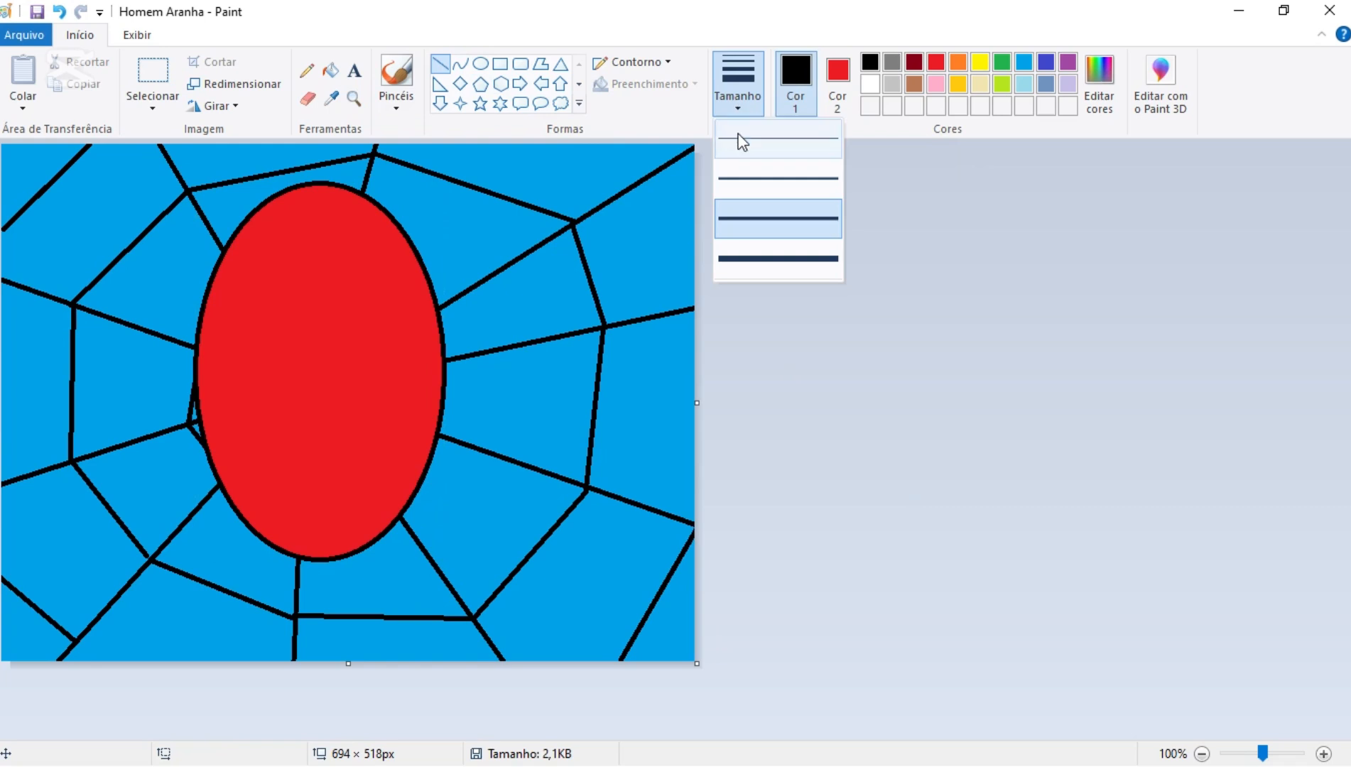
{"action": "left_click", "coordinate": [748, 179]}
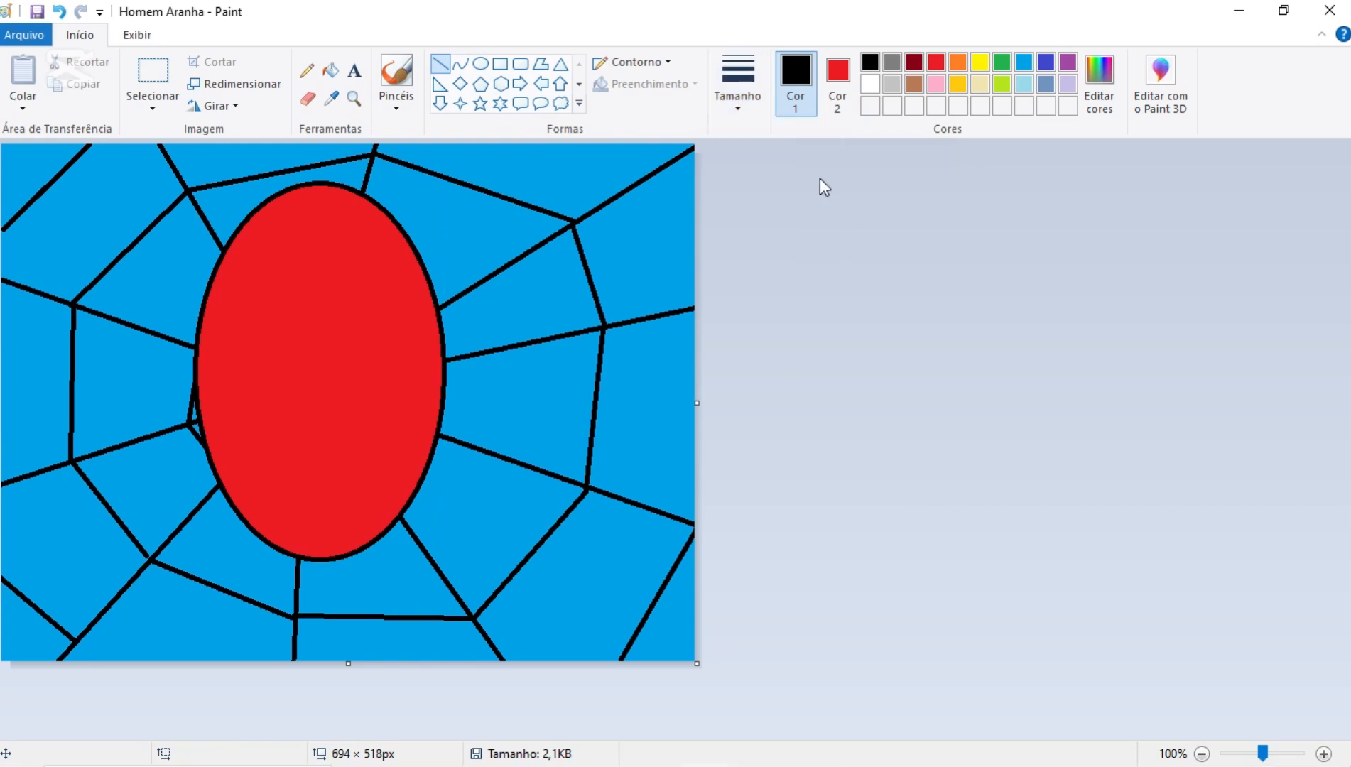
{"action": "left_click_drag", "start_coordinate": [201, 316], "coordinate": [435, 433]}
{"action": "left_click", "coordinate": [771, 406]}
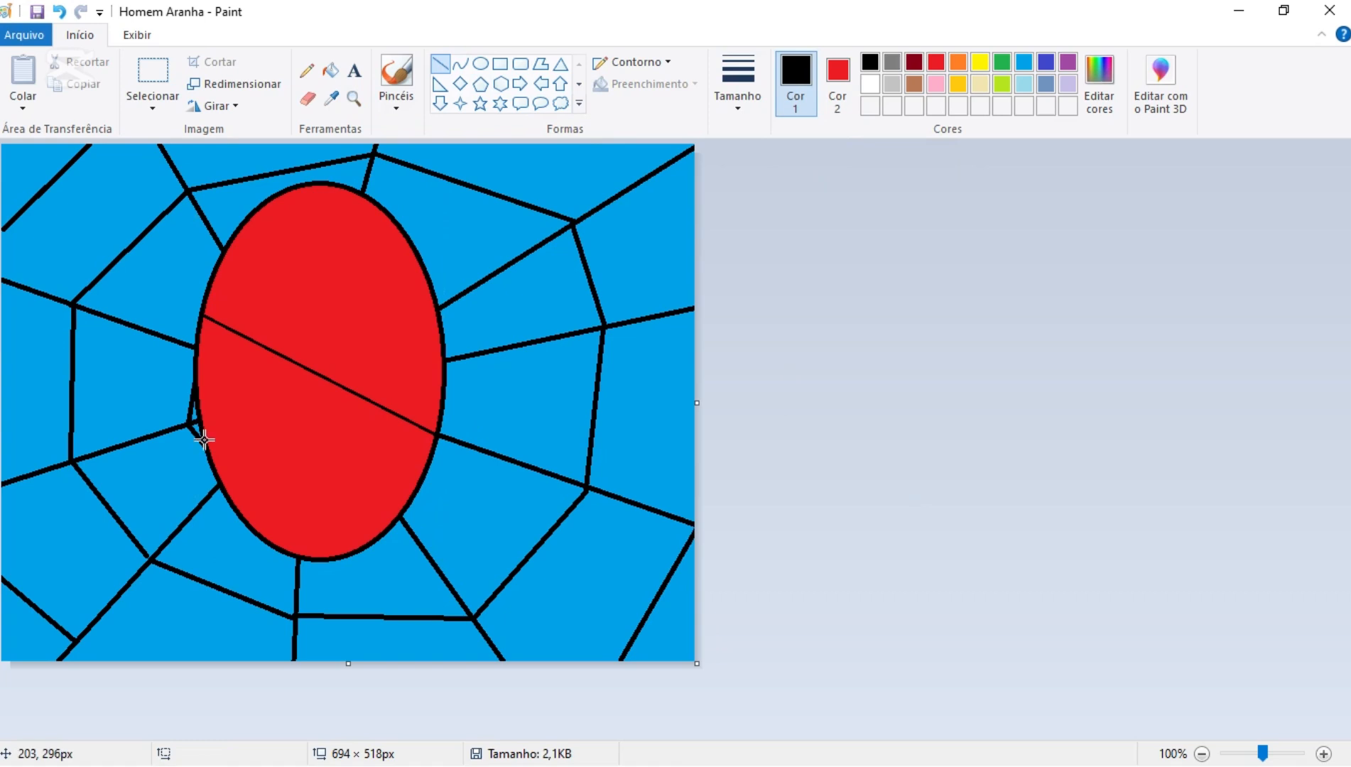
{"action": "left_click_drag", "start_coordinate": [205, 440], "coordinate": [423, 275]}
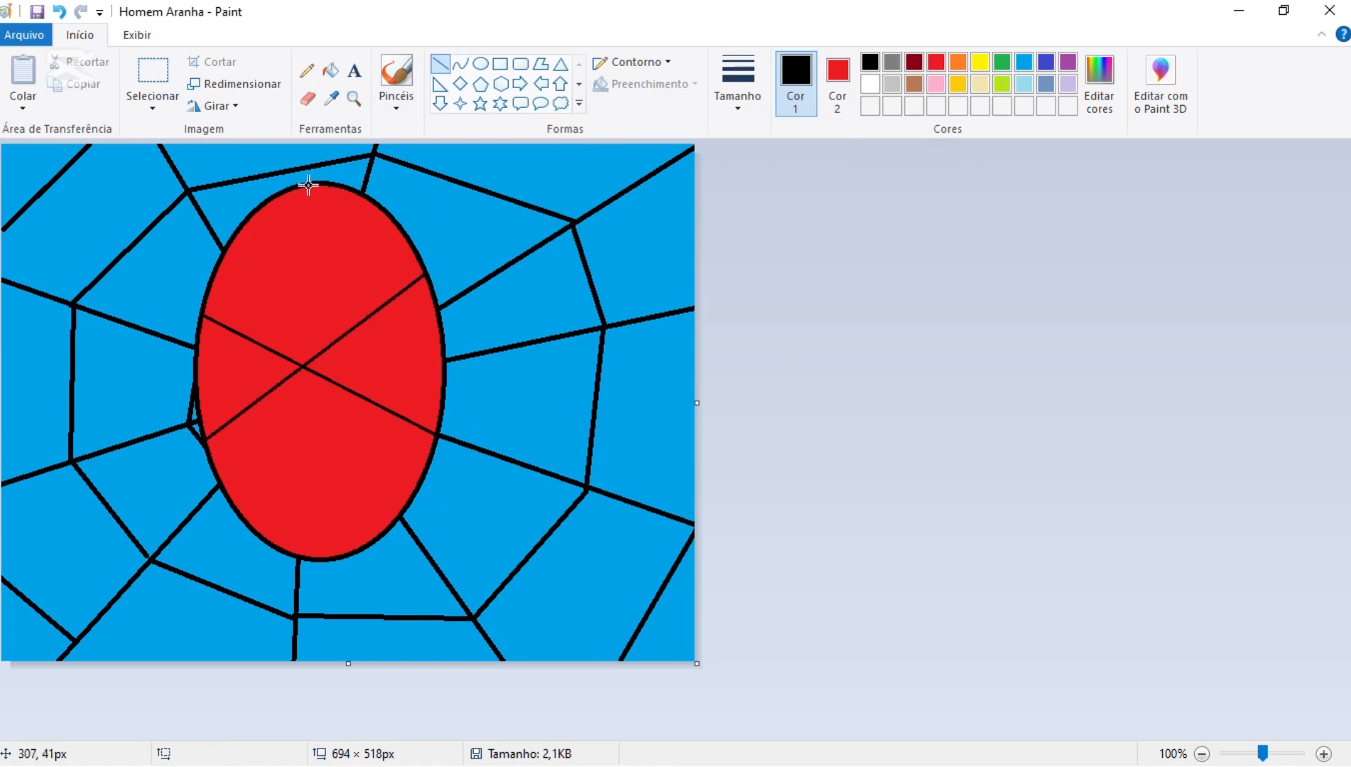
{"action": "mouse_move", "coordinate": [309, 187]}
{"action": "left_mouse_down"}
{"action": "mouse_move", "coordinate": [290, 405]}
{"action": "mouse_move", "coordinate": [305, 560]}
{"action": "left_mouse_up"}
{"action": "left_click", "coordinate": [925, 463]}
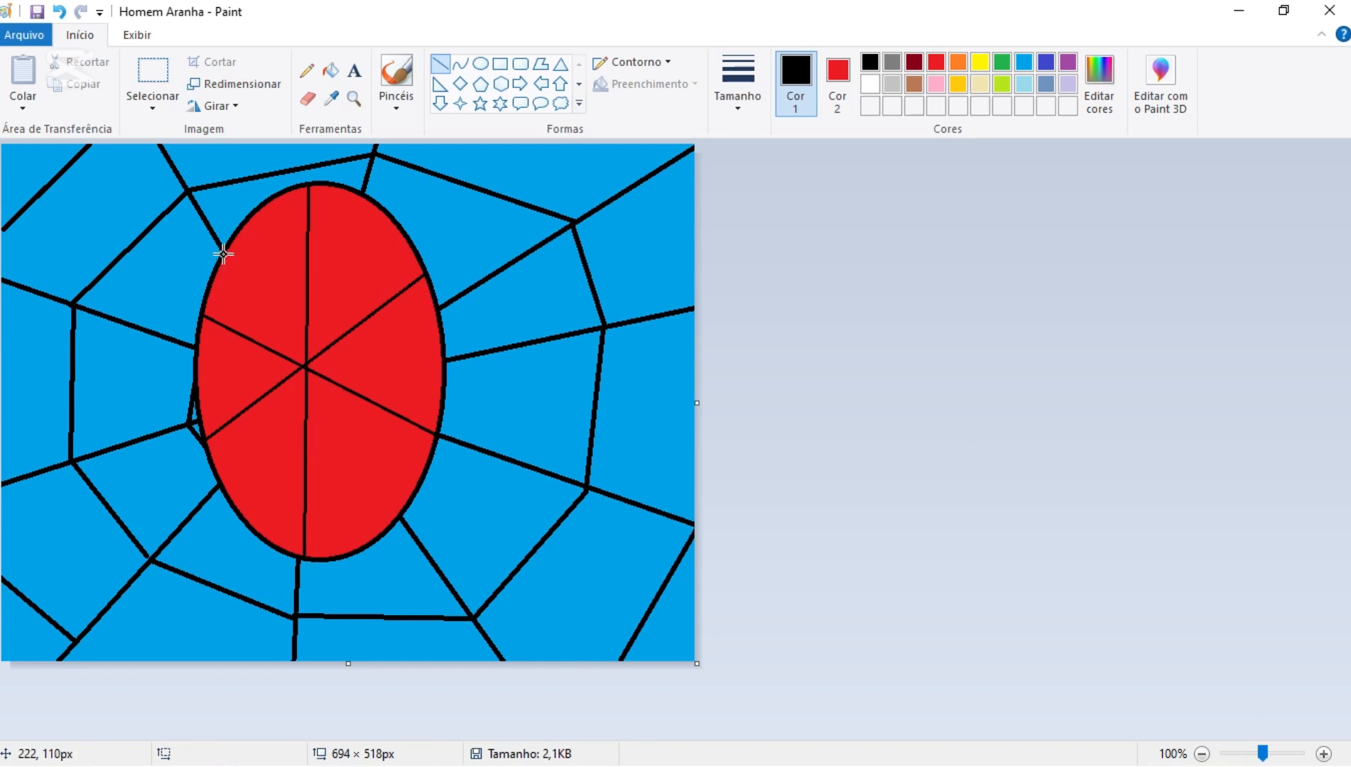
- Add two steeper diagonals and a nearly horizontal line across the red ellipse through the spokes' crossing point
{"action": "left_click_drag", "start_coordinate": [223, 254], "coordinate": [399, 512]}
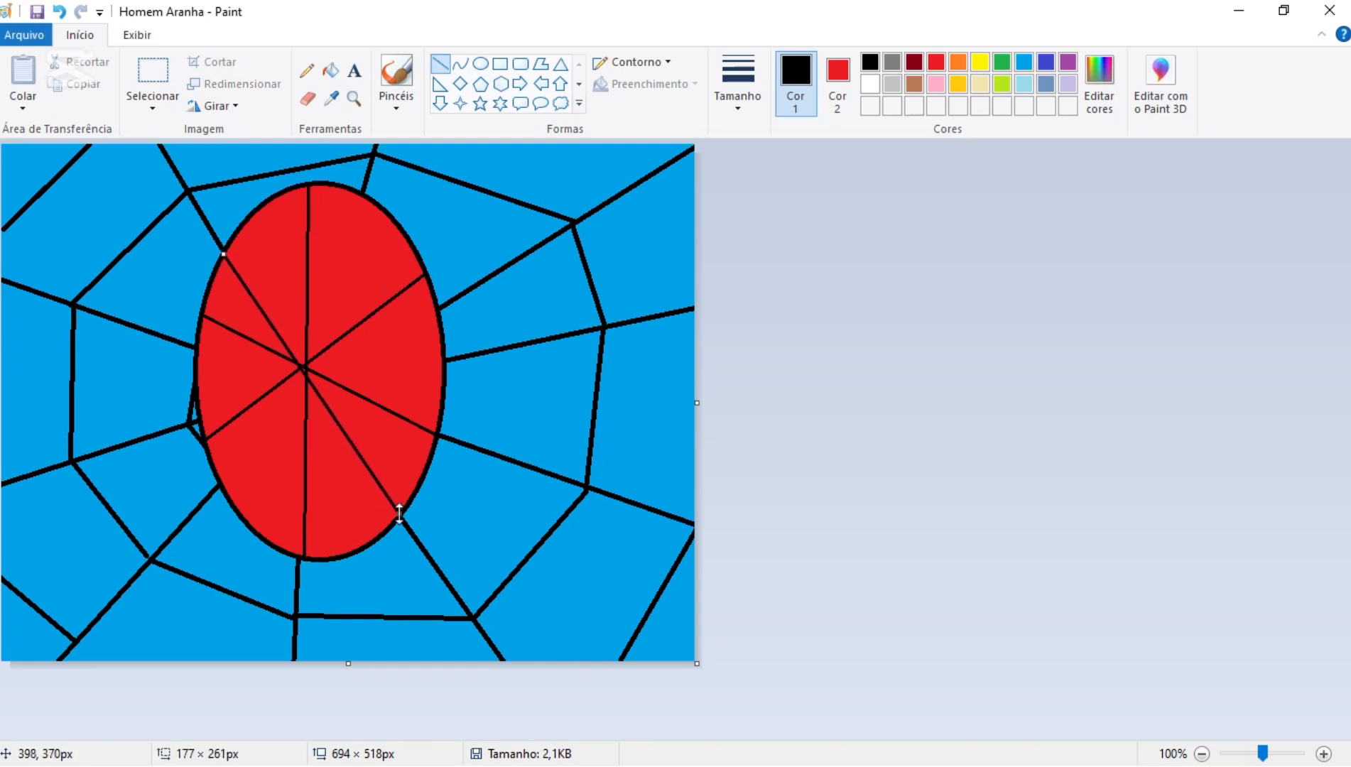
{"action": "left_click", "coordinate": [1000, 479]}
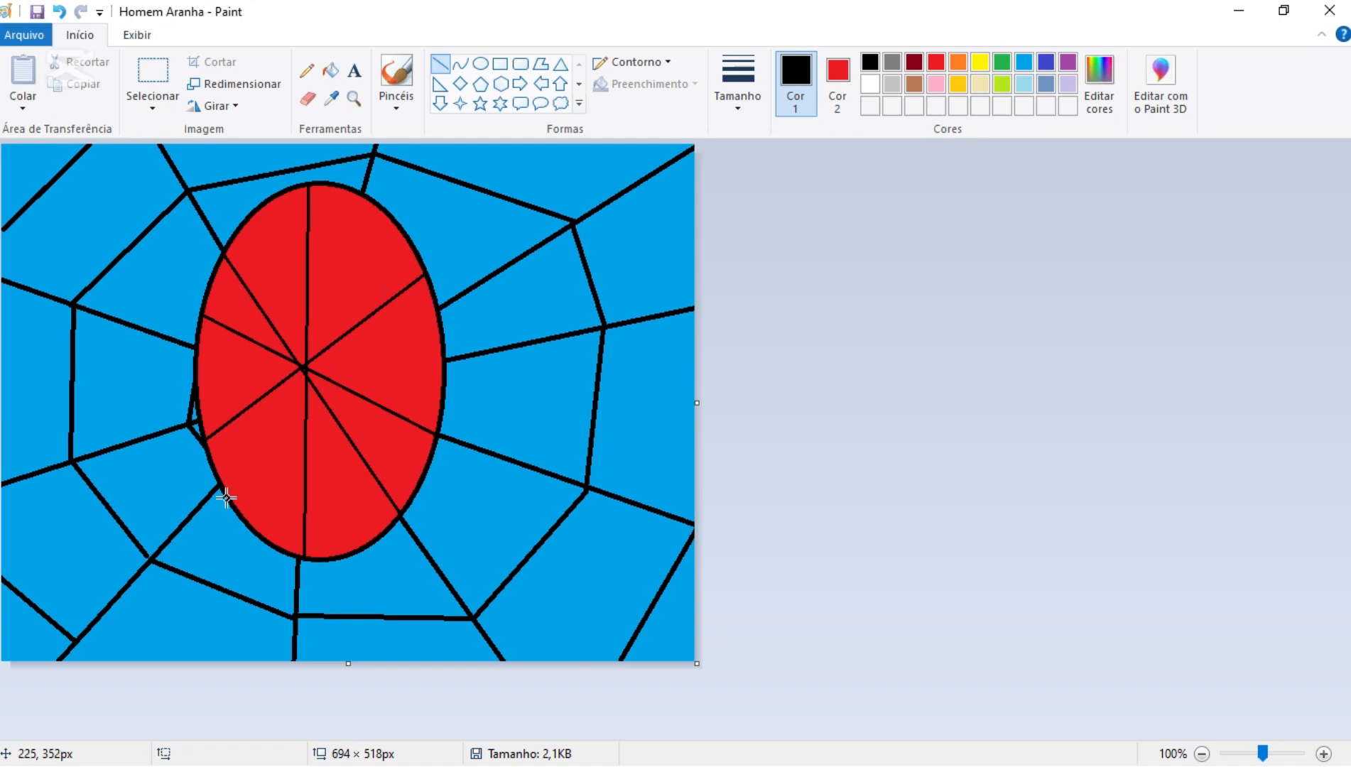
{"action": "left_click_drag", "start_coordinate": [229, 501], "coordinate": [386, 214]}
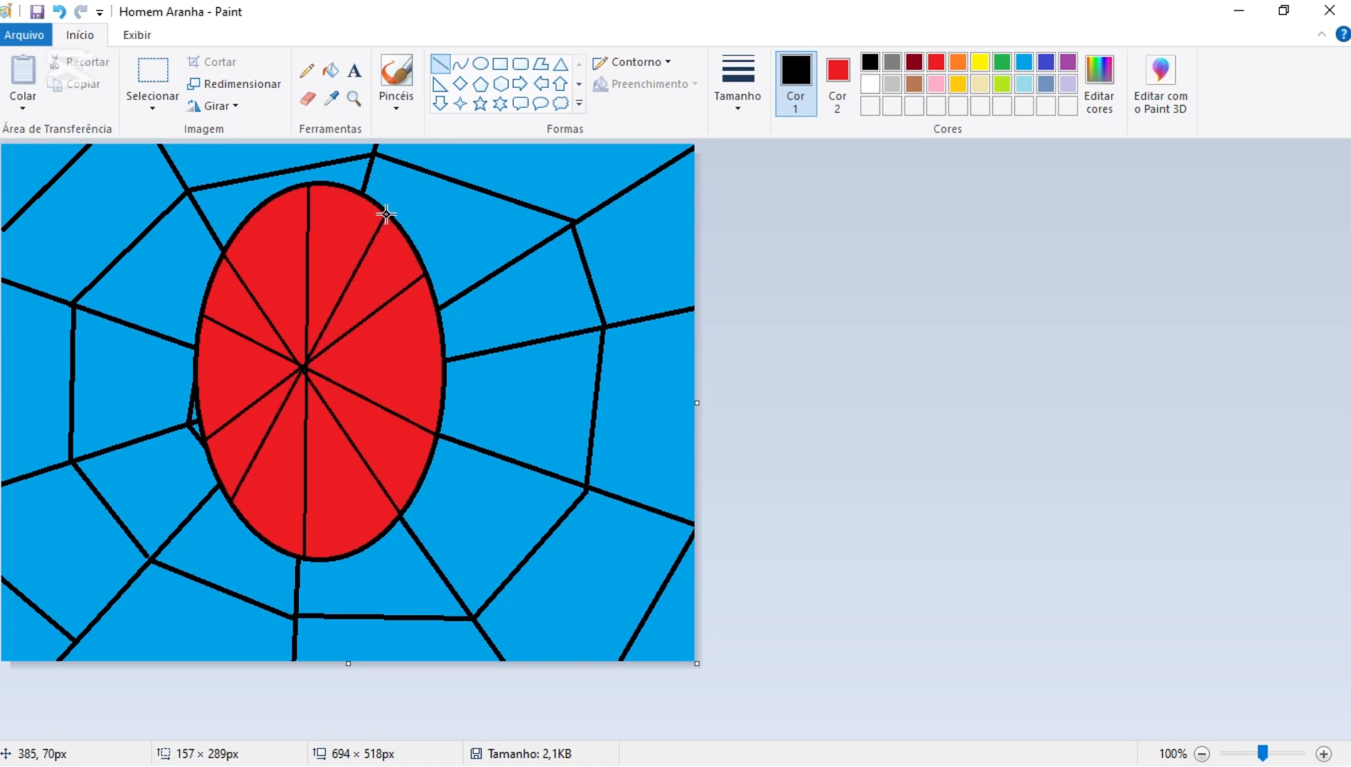
{"action": "left_click", "coordinate": [868, 481]}
{"action": "left_click_drag", "start_coordinate": [193, 380], "coordinate": [444, 361]}
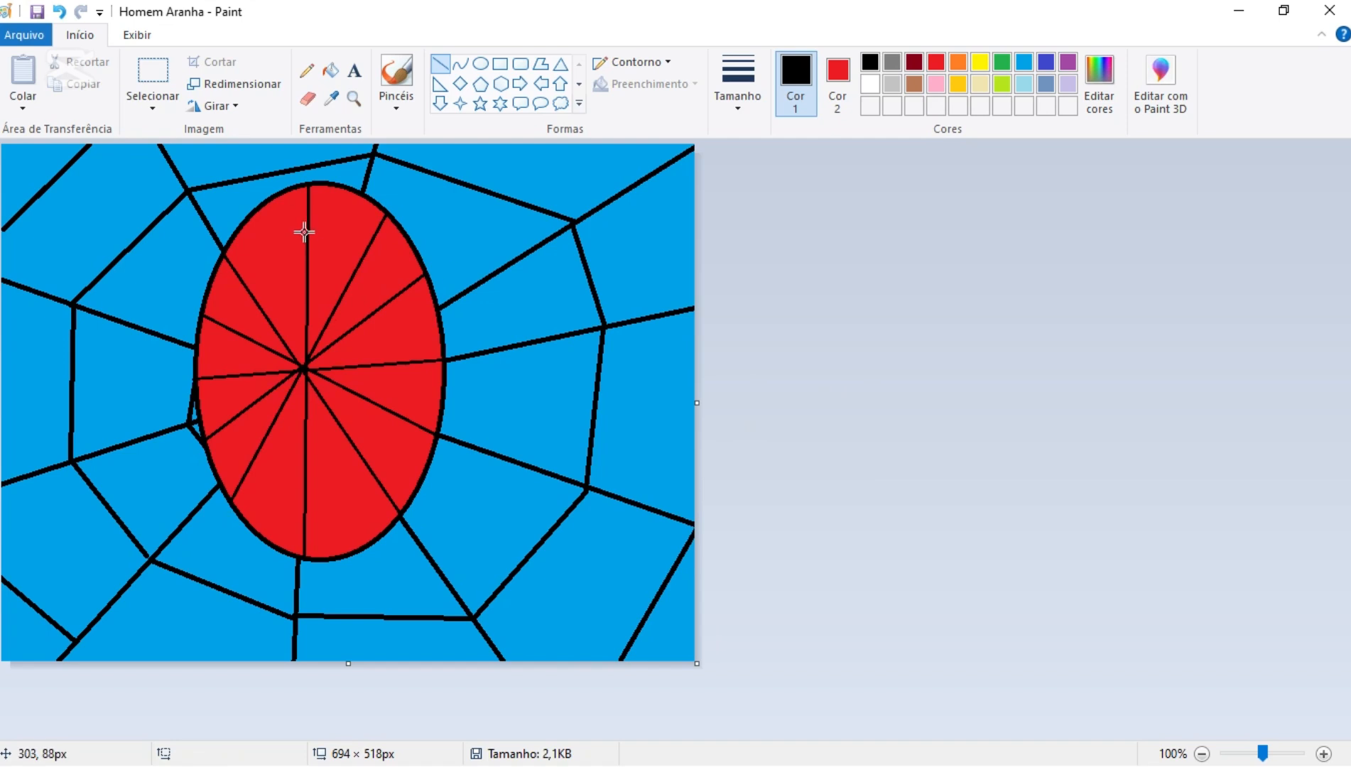
- Draw the inner web ring clockwise from the ellipse's top vertical spoke around the right side to the lower-left spoke
{"action": "left_click_drag", "start_coordinate": [304, 233], "coordinate": [360, 254]}
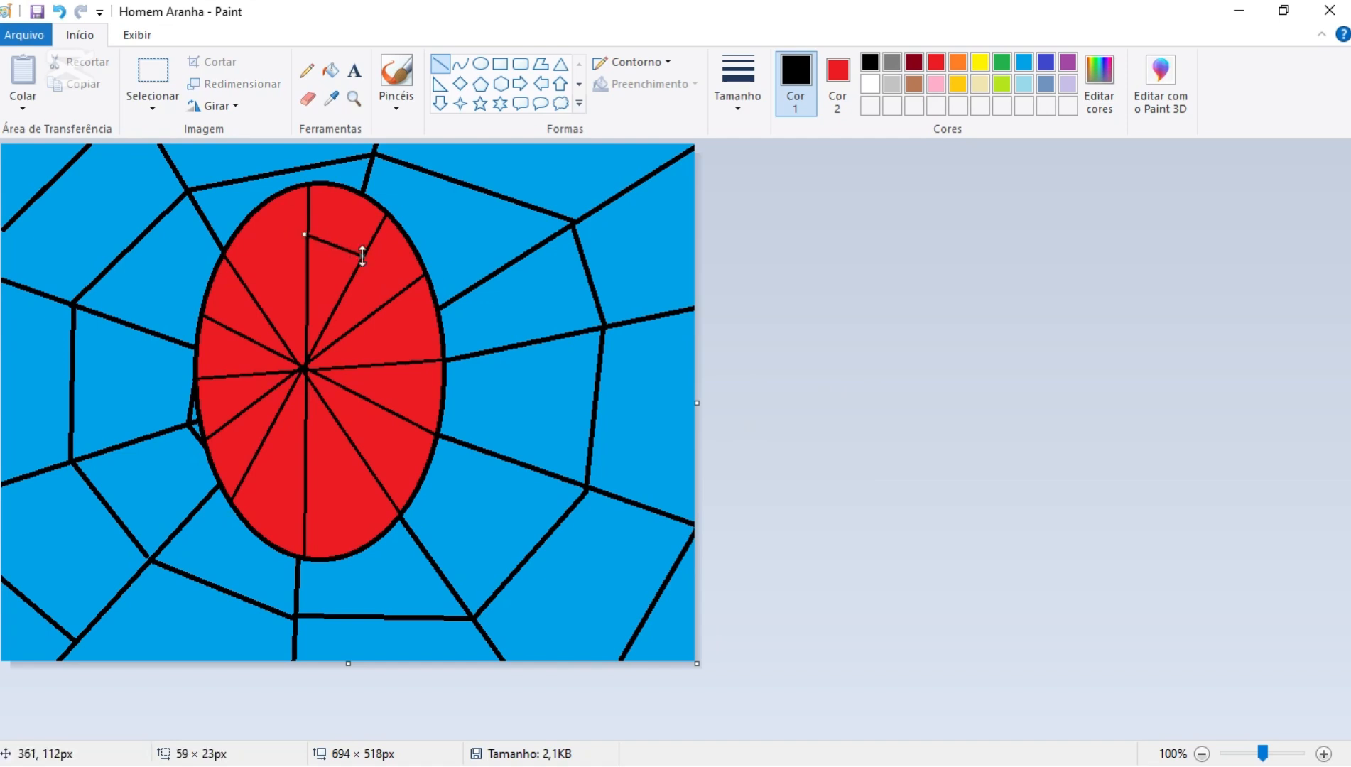
{"action": "left_click_drag", "start_coordinate": [389, 300], "coordinate": [361, 254]}
{"action": "mouse_move", "coordinate": [390, 301]}
{"action": "left_mouse_down"}
{"action": "mouse_move", "coordinate": [393, 372]}
{"action": "mouse_move", "coordinate": [365, 453]}
{"action": "mouse_move", "coordinate": [383, 402]}
{"action": "mouse_move", "coordinate": [361, 444]}
{"action": "mouse_move", "coordinate": [300, 458]}
{"action": "mouse_move", "coordinate": [261, 443]}
{"action": "left_mouse_up"}
{"action": "left_click", "coordinate": [809, 379]}
{"action": "left_click", "coordinate": [782, 451]}
{"action": "left_click", "coordinate": [805, 446]}
{"action": "left_click", "coordinate": [767, 463]}
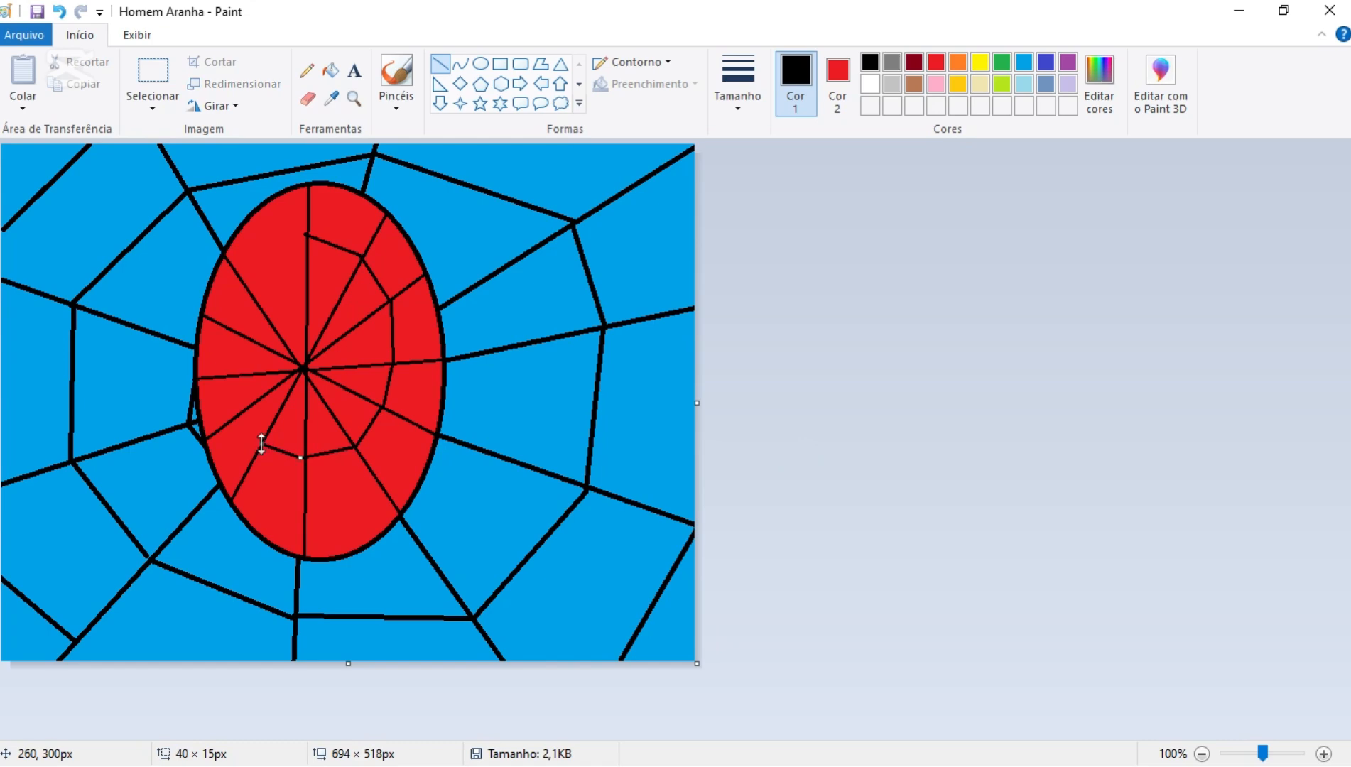
{"action": "left_click", "coordinate": [736, 458]}
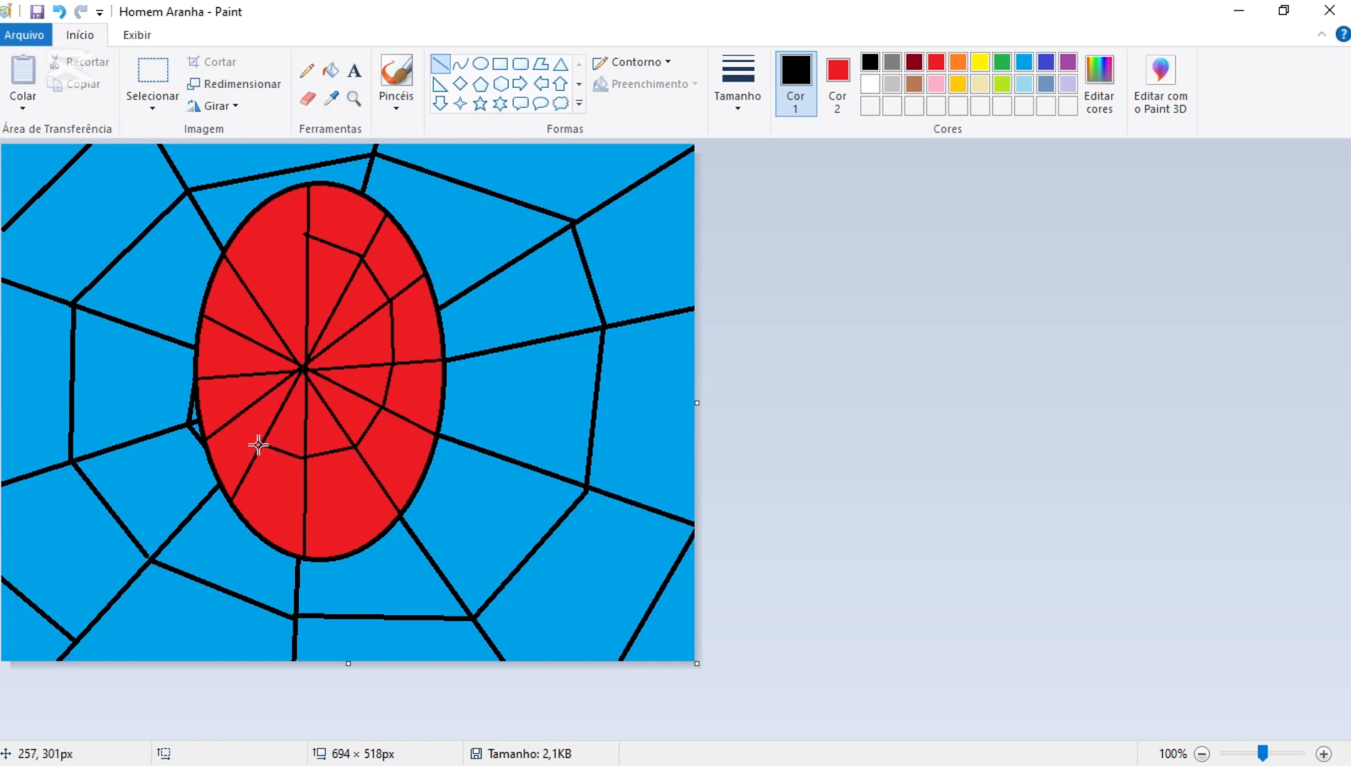
- Close the inner web ring with segments up the left side, back to the top vertical spoke
{"action": "left_click_drag", "start_coordinate": [258, 443], "coordinate": [239, 421]}
{"action": "left_click", "coordinate": [826, 431]}
{"action": "left_click_drag", "start_coordinate": [235, 414], "coordinate": [239, 346]}
{"action": "left_click", "coordinate": [801, 426]}
{"action": "left_click", "coordinate": [775, 385]}
{"action": "left_click_drag", "start_coordinate": [243, 332], "coordinate": [306, 233]}
{"action": "left_click", "coordinate": [847, 326]}
{"action": "left_click", "coordinate": [778, 348]}
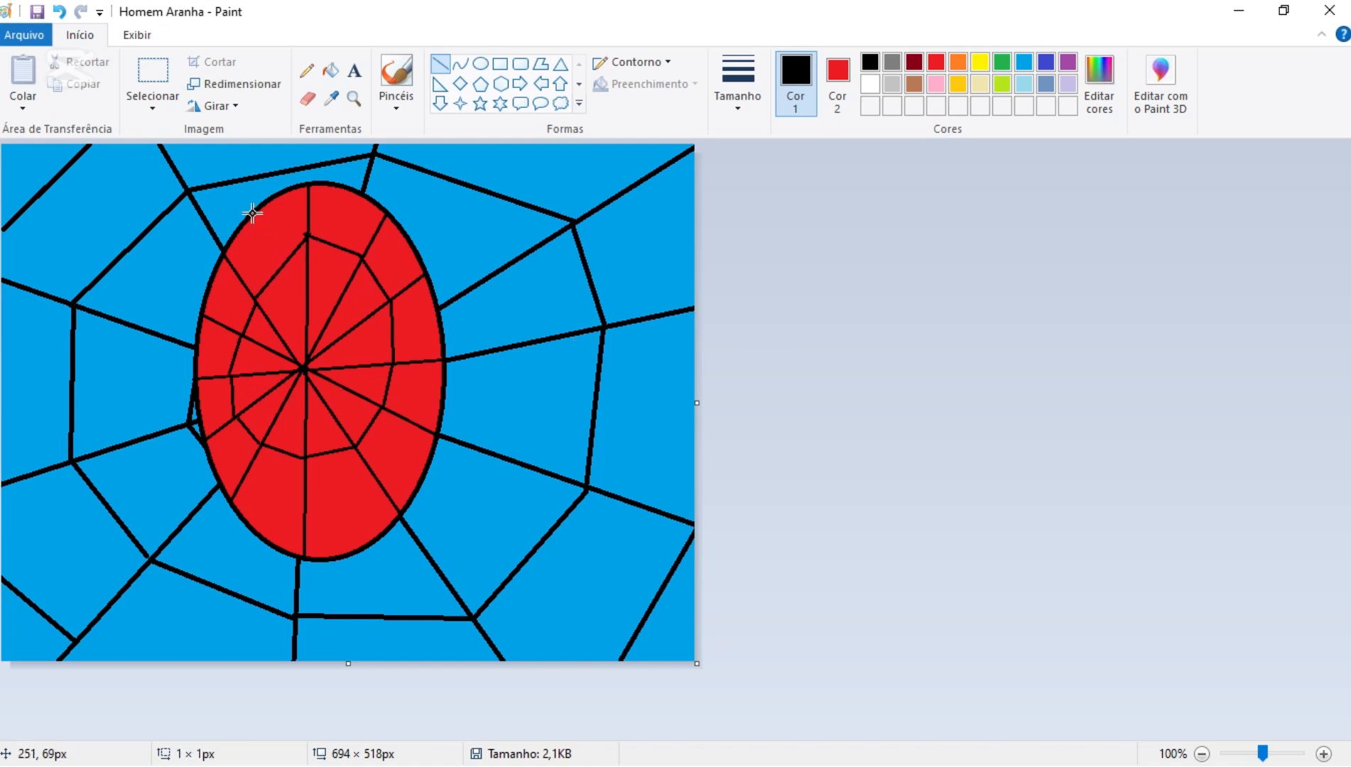
- Add a steep line of about 108 × 340 px through the ellipse's centre, plus a spoke towards the lower left and one towards the lower right
{"action": "left_click_drag", "start_coordinate": [253, 213], "coordinate": [359, 552]}
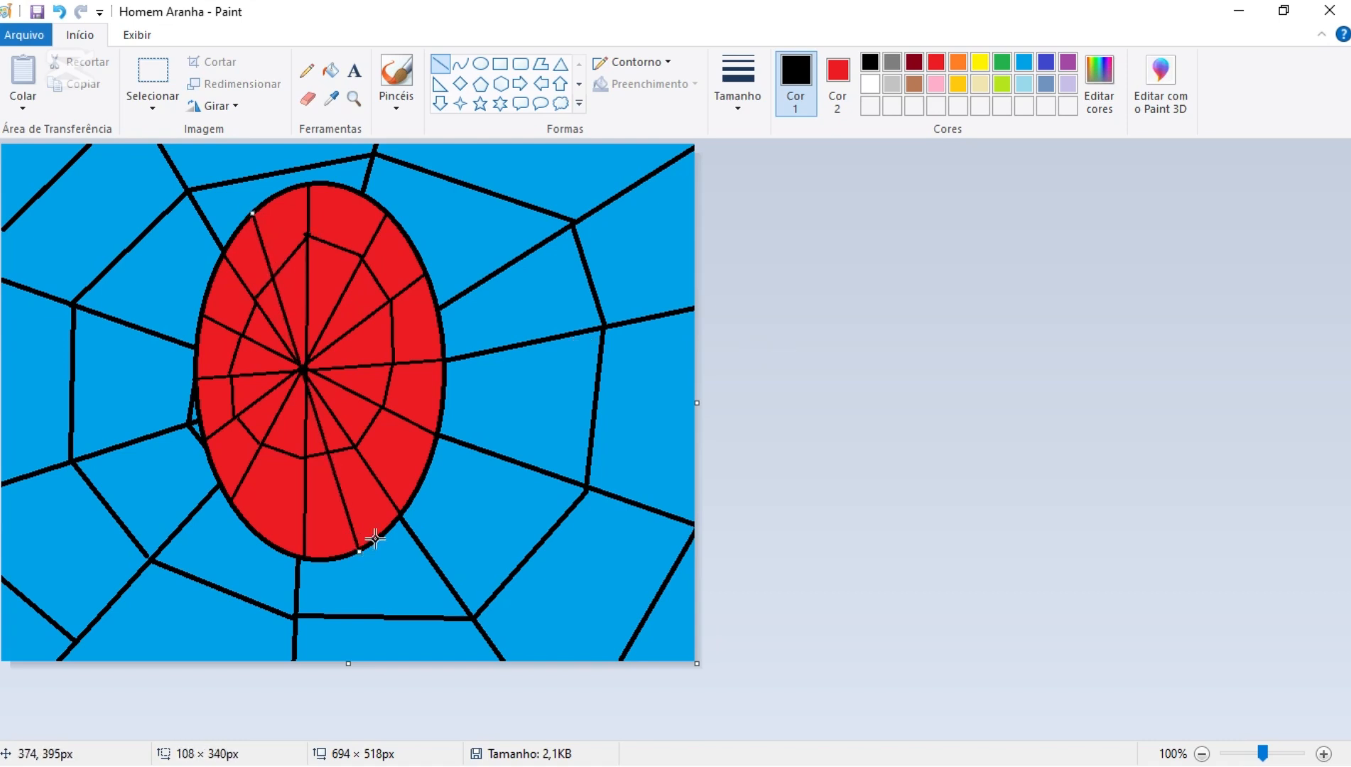
{"action": "left_click", "coordinate": [898, 452]}
{"action": "left_click_drag", "start_coordinate": [254, 526], "coordinate": [419, 473]}
{"action": "left_click", "coordinate": [995, 493]}
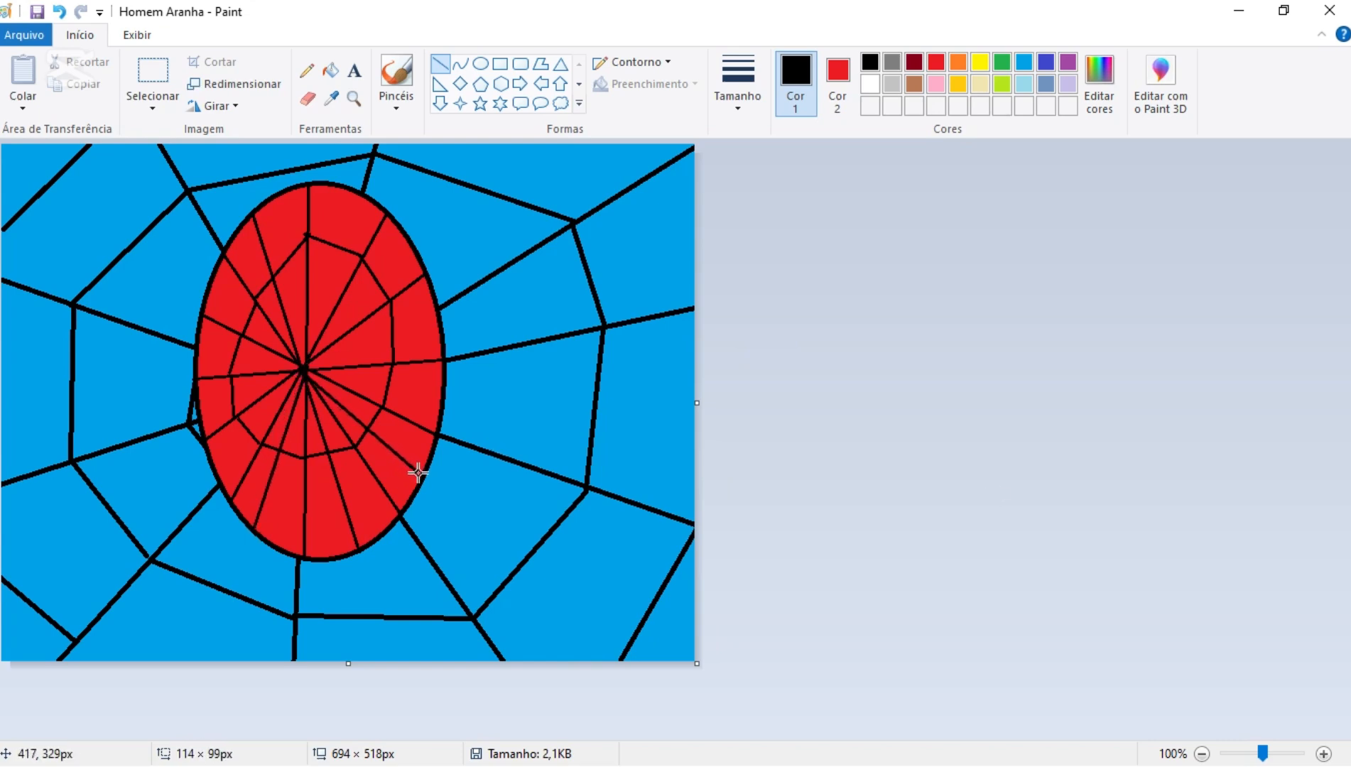
{"action": "left_click", "coordinate": [857, 469]}
- Add spokes from the ellipse's centre: two to the right edge, two to the upper-left edge and one near the top
{"action": "left_click_drag", "start_coordinate": [309, 368], "coordinate": [437, 316]}
{"action": "left_click", "coordinate": [793, 381]}
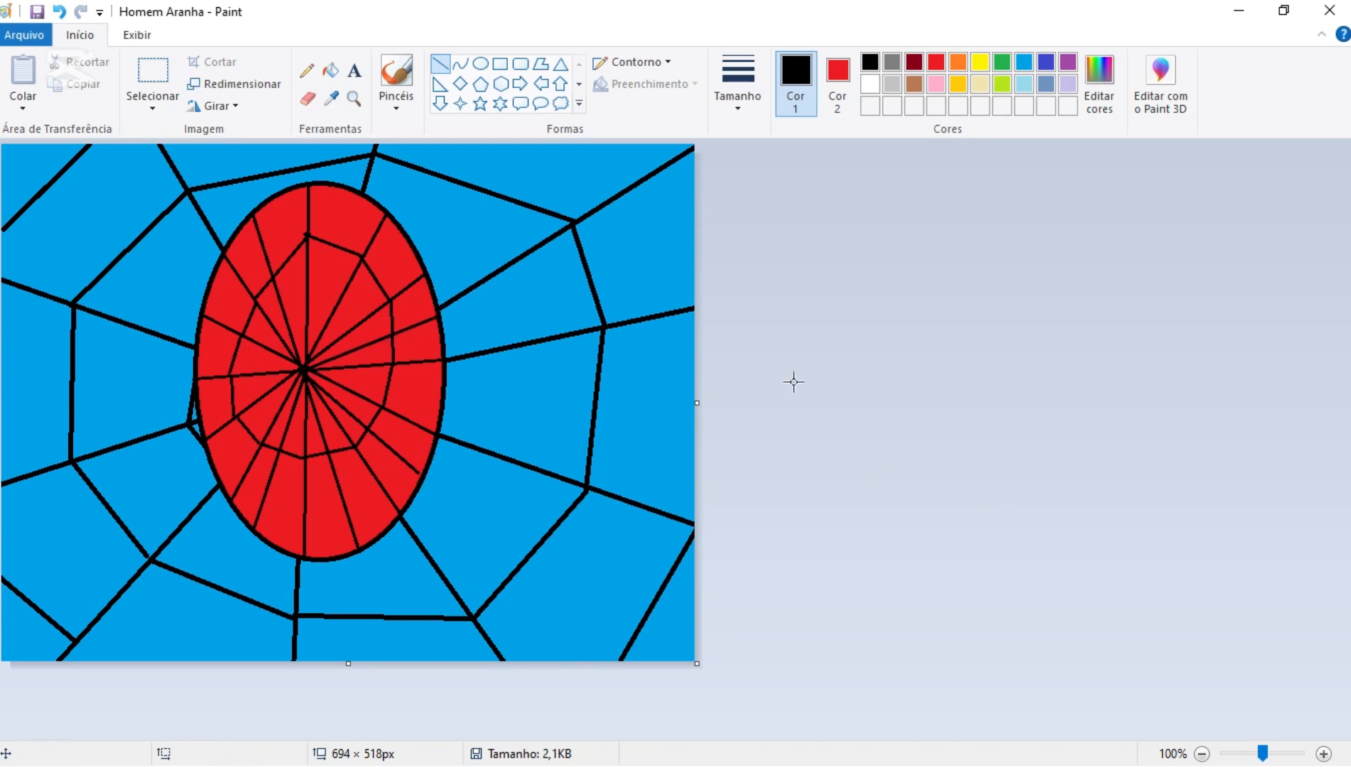
{"action": "left_click_drag", "start_coordinate": [305, 368], "coordinate": [440, 392]}
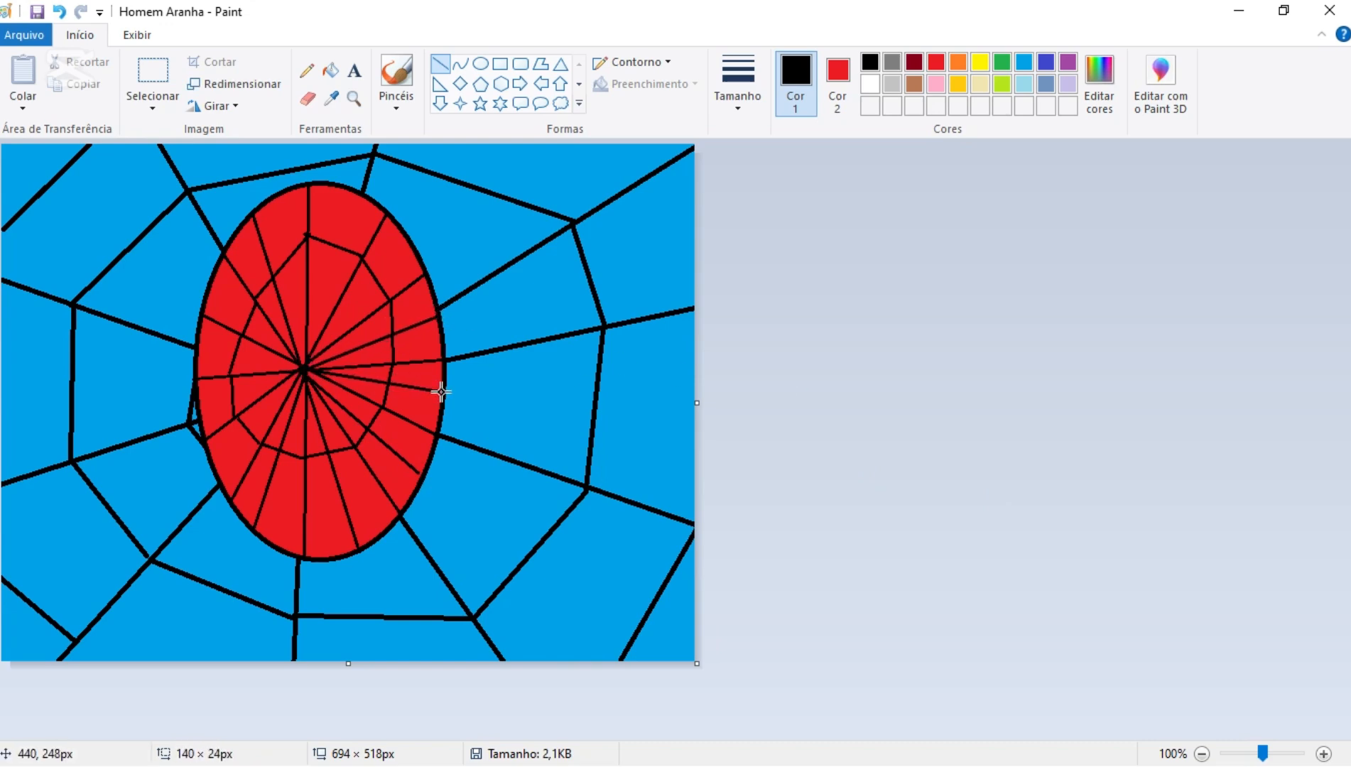
{"action": "left_click", "coordinate": [907, 399]}
{"action": "left_click_drag", "start_coordinate": [197, 346], "coordinate": [307, 367]}
{"action": "left_click_drag", "start_coordinate": [211, 288], "coordinate": [304, 370]}
{"action": "left_click_drag", "start_coordinate": [347, 191], "coordinate": [306, 369]}
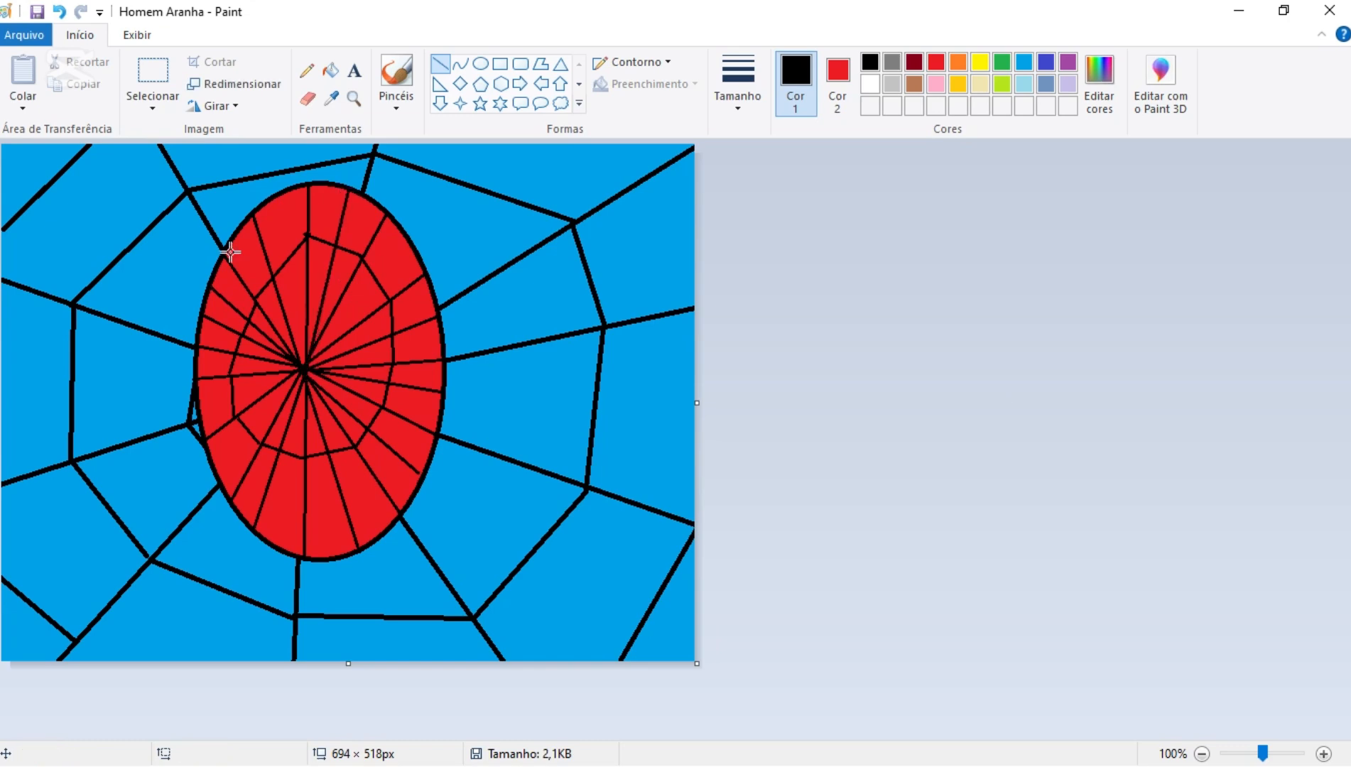
- Start a second, wider web ring from the upper-left spoke over the top and down the right side to the lower-right spoke
{"action": "mouse_move", "coordinate": [232, 267]}
{"action": "left_mouse_down"}
{"action": "mouse_move", "coordinate": [261, 231]}
{"action": "mouse_move", "coordinate": [306, 213]}
{"action": "mouse_move", "coordinate": [371, 236]}
{"action": "mouse_move", "coordinate": [340, 219]}
{"action": "left_mouse_up"}
{"action": "left_click", "coordinate": [340, 217]}
{"action": "left_click_drag", "start_coordinate": [409, 282], "coordinate": [374, 241]}
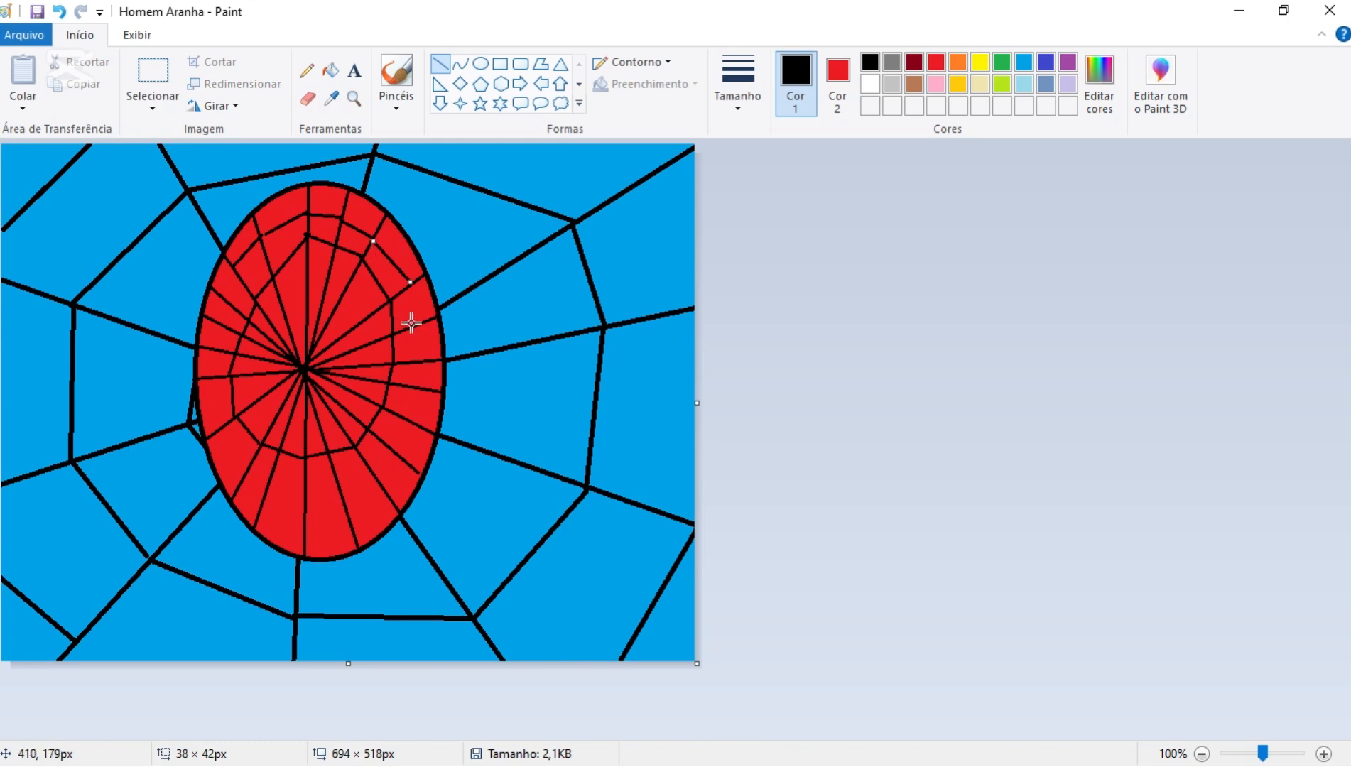
{"action": "left_click_drag", "start_coordinate": [416, 323], "coordinate": [411, 284]}
{"action": "left_click_drag", "start_coordinate": [411, 359], "coordinate": [416, 334]}
{"action": "left_click_drag", "start_coordinate": [405, 382], "coordinate": [411, 363]}
{"action": "left_click_drag", "start_coordinate": [400, 415], "coordinate": [405, 387]}
{"action": "left_click_drag", "start_coordinate": [390, 447], "coordinate": [400, 417]}
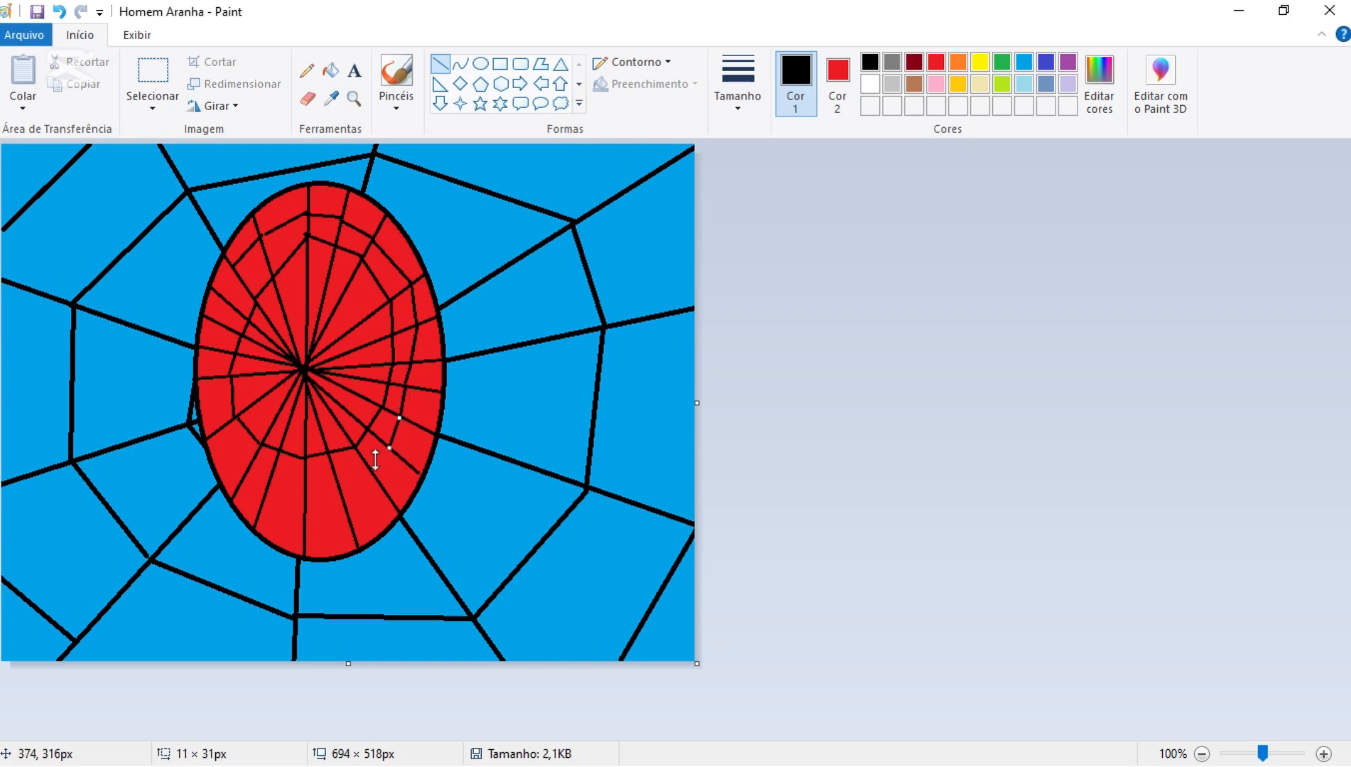
- Continue the second ring along the bottom and up the ellipse's left side to the upper-left spoke
{"action": "mouse_move", "coordinate": [370, 469]}
{"action": "left_mouse_down"}
{"action": "mouse_move", "coordinate": [390, 447]}
{"action": "mouse_move", "coordinate": [342, 486]}
{"action": "mouse_move", "coordinate": [267, 486]}
{"action": "left_mouse_up"}
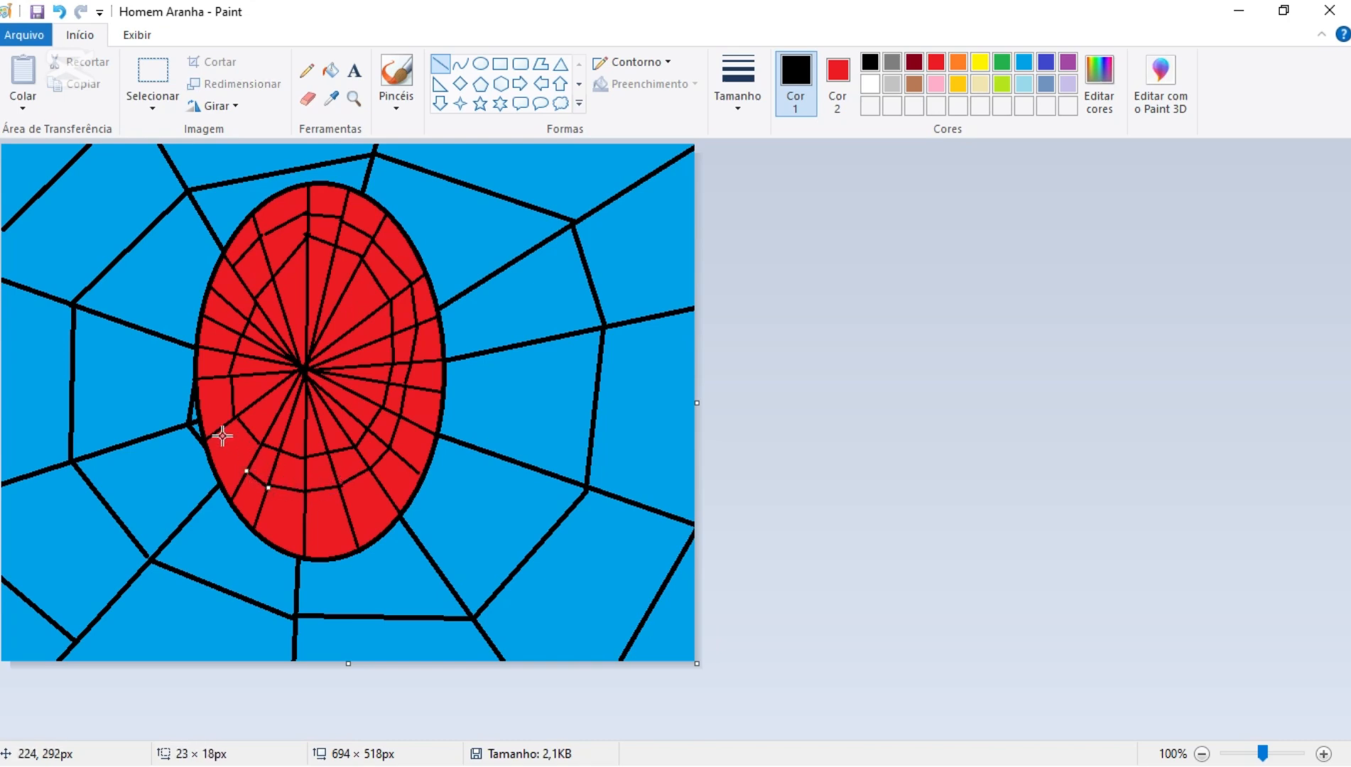
{"action": "left_click_drag", "start_coordinate": [215, 434], "coordinate": [239, 466]}
{"action": "left_click_drag", "start_coordinate": [212, 380], "coordinate": [212, 431]}
{"action": "left_click_drag", "start_coordinate": [212, 349], "coordinate": [211, 377]}
{"action": "mouse_move", "coordinate": [221, 326]}
{"action": "left_mouse_down"}
{"action": "mouse_move", "coordinate": [213, 349]}
{"action": "mouse_move", "coordinate": [222, 306]}
{"action": "mouse_move", "coordinate": [220, 325]}
{"action": "left_mouse_up"}
{"action": "left_click_drag", "start_coordinate": [231, 267], "coordinate": [222, 300]}
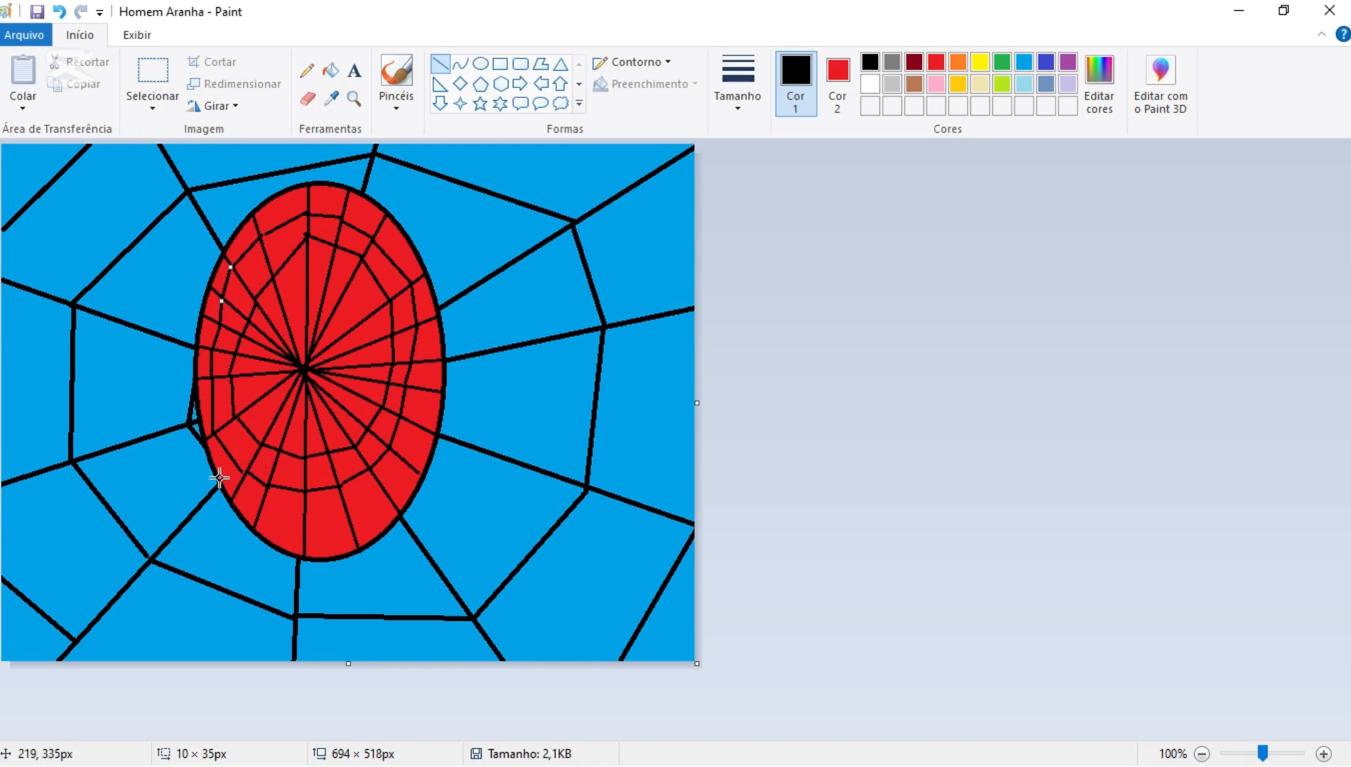
- Draw a third web arc around the ellipse's lower part, from its lower-left edge along the bottom to its right edge
{"action": "mouse_move", "coordinate": [220, 478]}
{"action": "left_mouse_down"}
{"action": "mouse_move", "coordinate": [303, 524]}
{"action": "mouse_move", "coordinate": [344, 515]}
{"action": "mouse_move", "coordinate": [403, 473]}
{"action": "mouse_move", "coordinate": [437, 404]}
{"action": "left_mouse_up"}
{"action": "left_click", "coordinate": [829, 534]}
{"action": "left_click", "coordinate": [742, 496]}
{"action": "left_click", "coordinate": [865, 491]}
{"action": "left_click", "coordinate": [799, 493]}
{"action": "left_click", "coordinate": [597, 493]}
{"action": "left_click", "coordinate": [682, 474]}
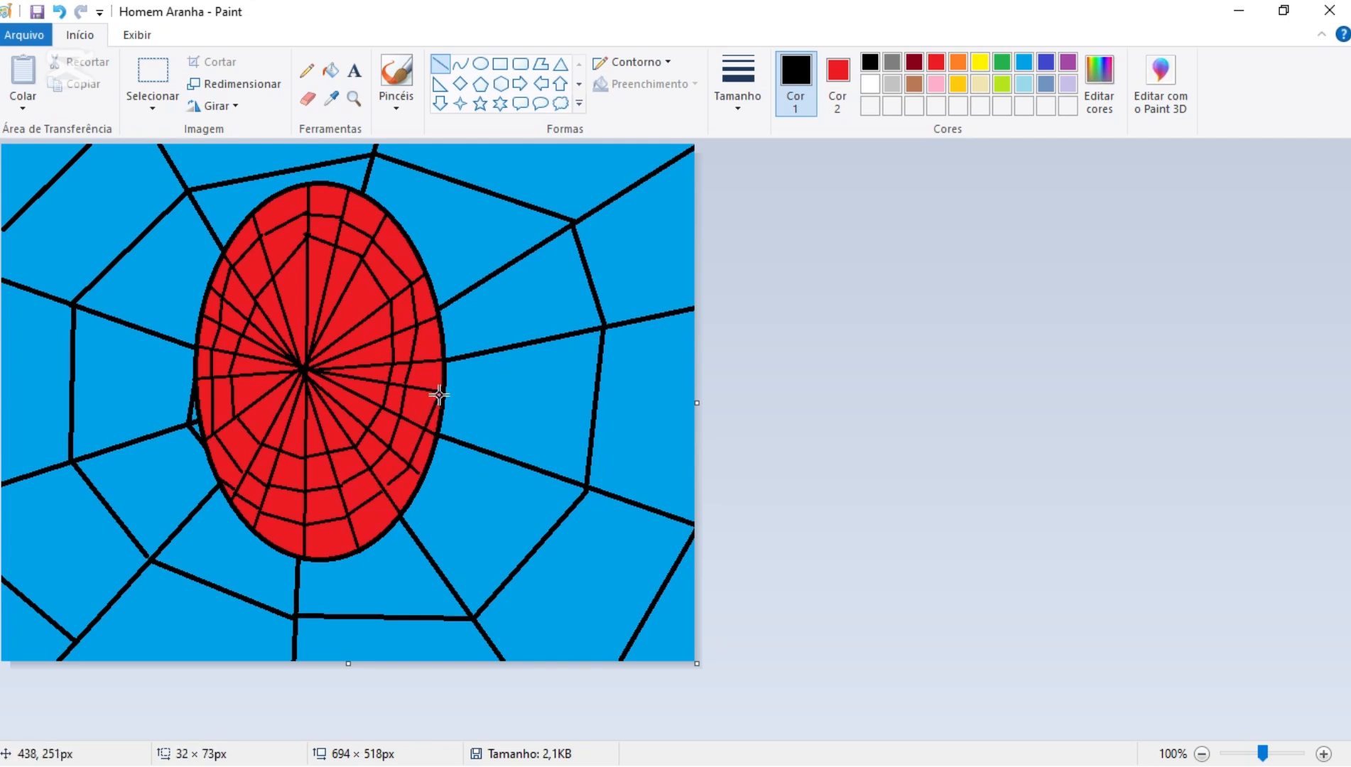
{"action": "left_click", "coordinate": [802, 449]}
- Draw the right eye as a horizontal ellipse with dark grey solid fill and the thickest solid black outline, reaching the head's right edge
{"action": "left_click", "coordinate": [738, 108]}
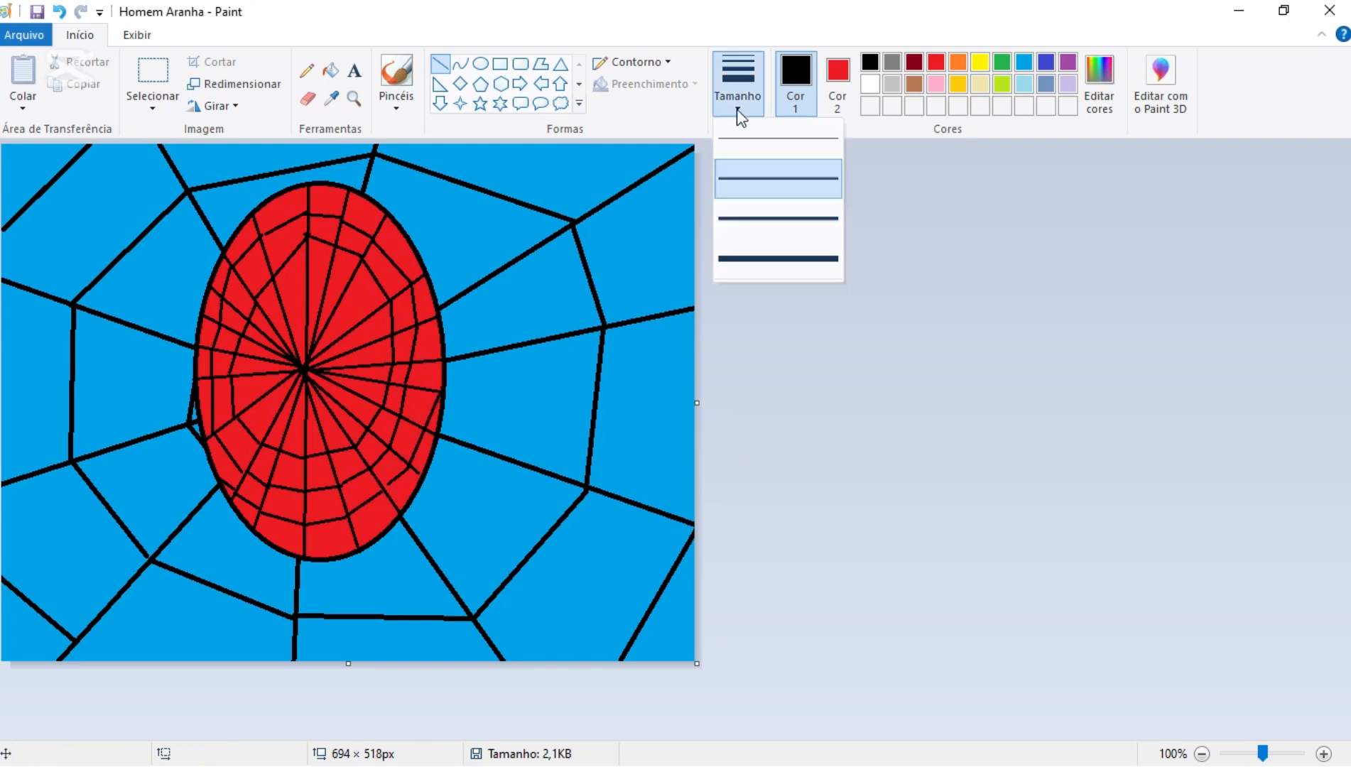
{"action": "left_click", "coordinate": [750, 260]}
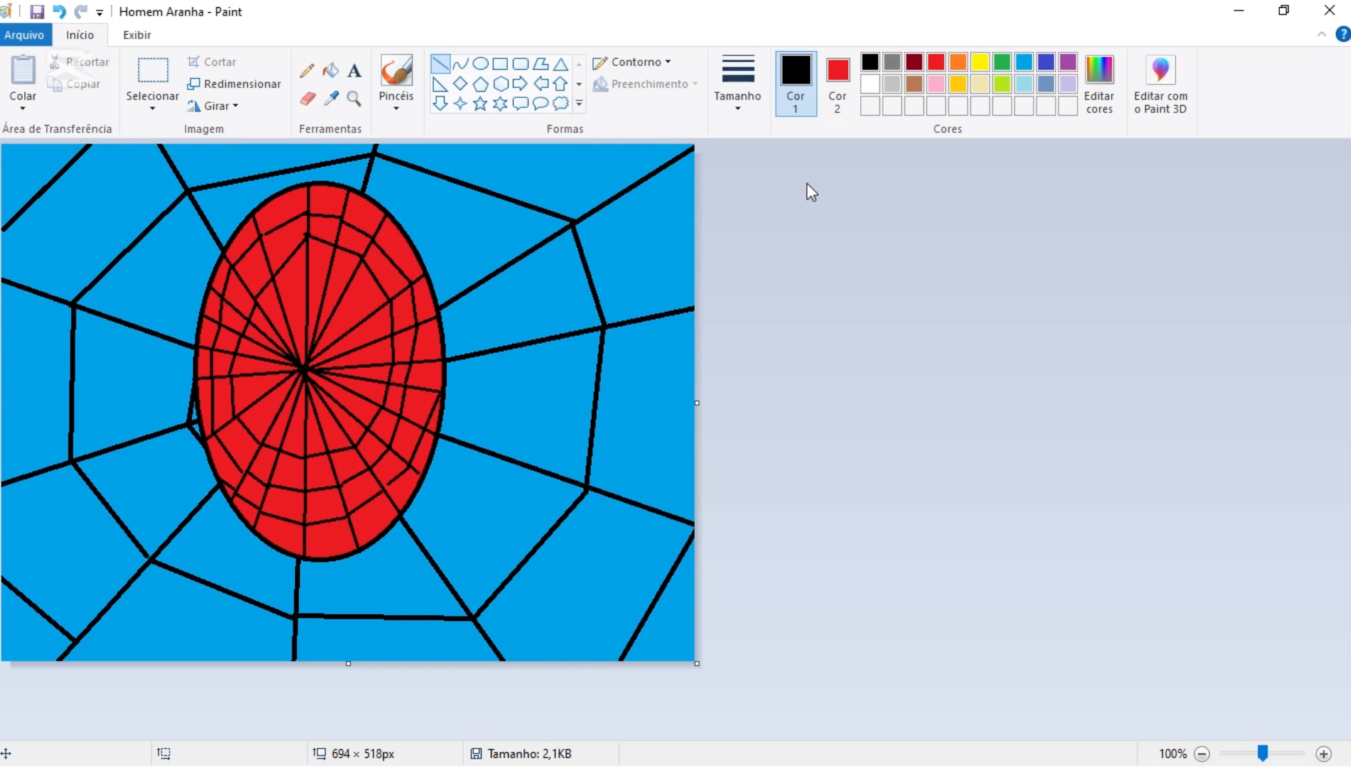
{"action": "left_click", "coordinate": [838, 78]}
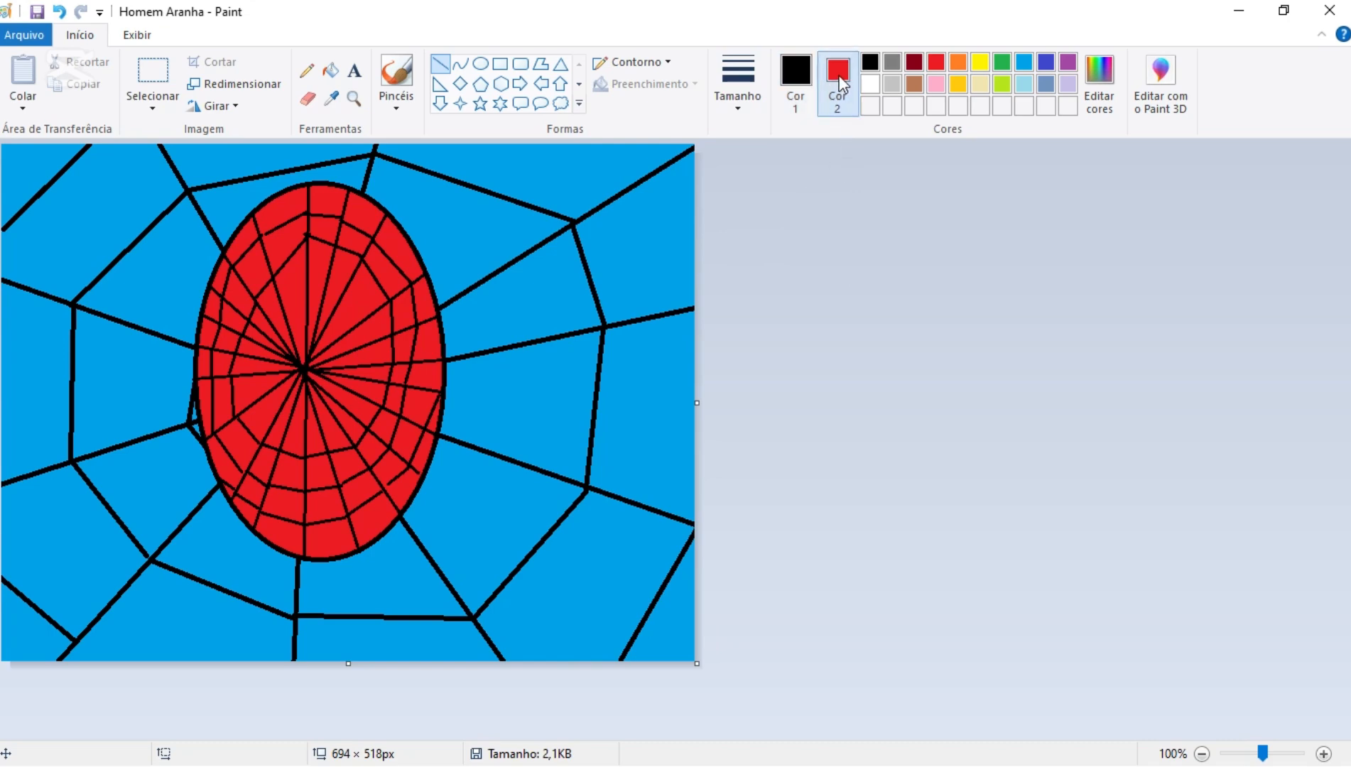
{"action": "left_click", "coordinate": [893, 62]}
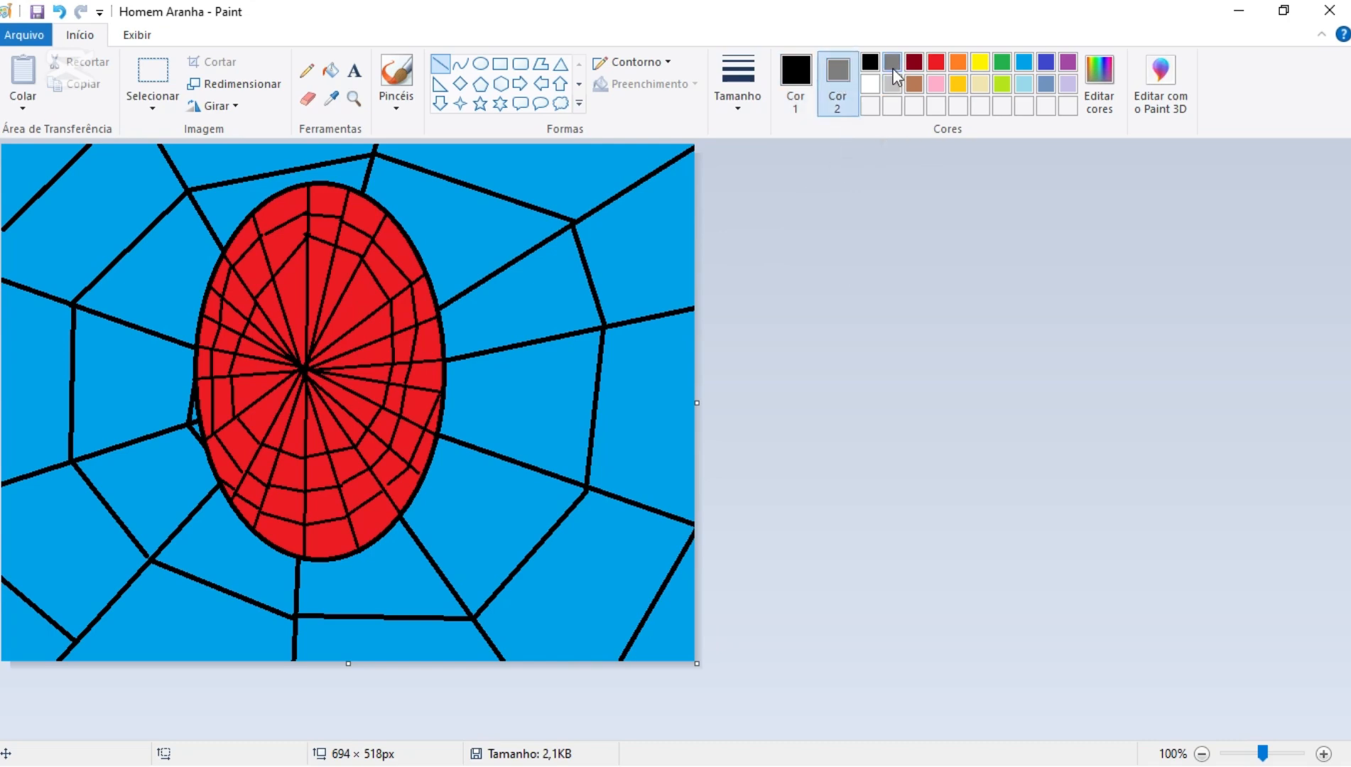
{"action": "left_click", "coordinate": [481, 64]}
{"action": "left_click", "coordinate": [693, 83]}
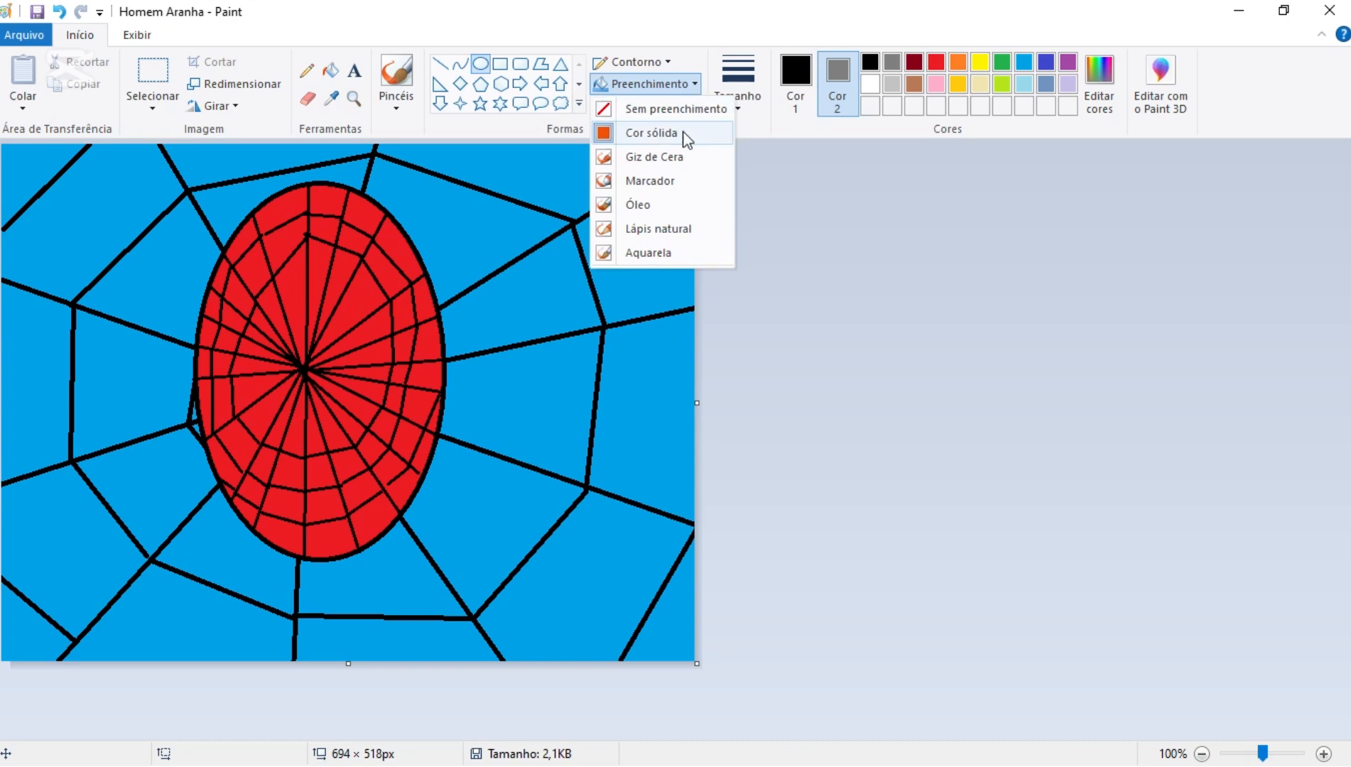
{"action": "left_click", "coordinate": [650, 133]}
{"action": "left_click", "coordinate": [667, 62]}
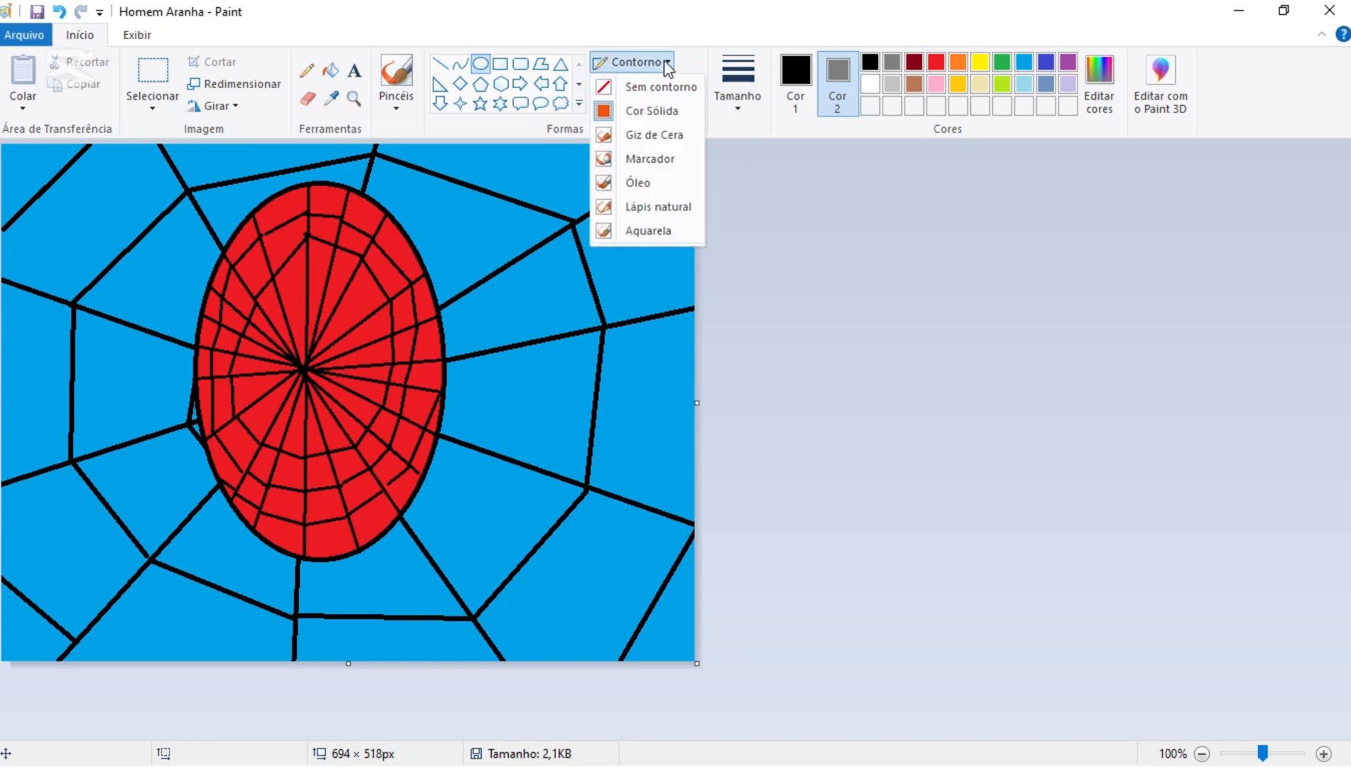
{"action": "left_click", "coordinate": [653, 114]}
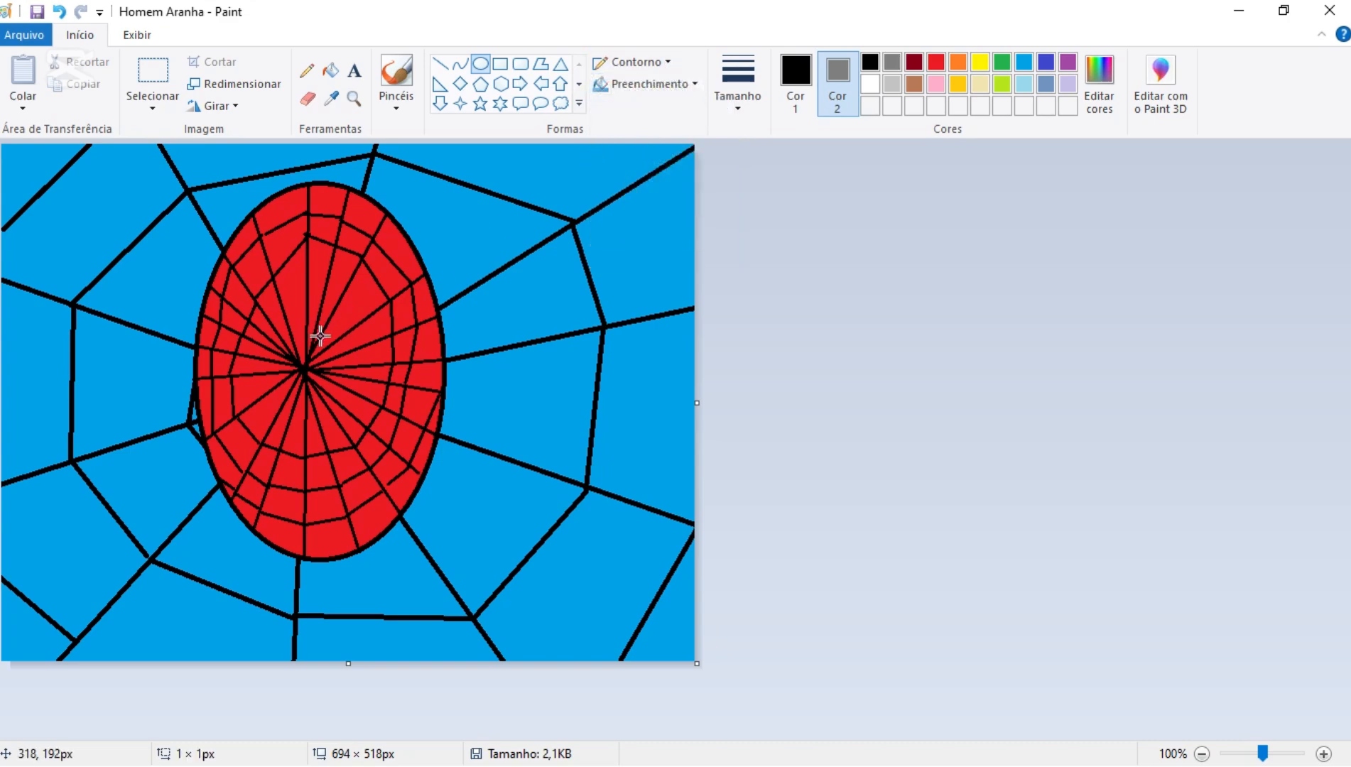
{"action": "mouse_move", "coordinate": [320, 337]}
{"action": "left_mouse_down"}
{"action": "mouse_move", "coordinate": [435, 387]}
{"action": "mouse_move", "coordinate": [444, 406]}
{"action": "left_mouse_up"}
{"action": "left_click_drag", "start_coordinate": [378, 372], "coordinate": [378, 369]}
{"action": "left_click", "coordinate": [602, 394]}
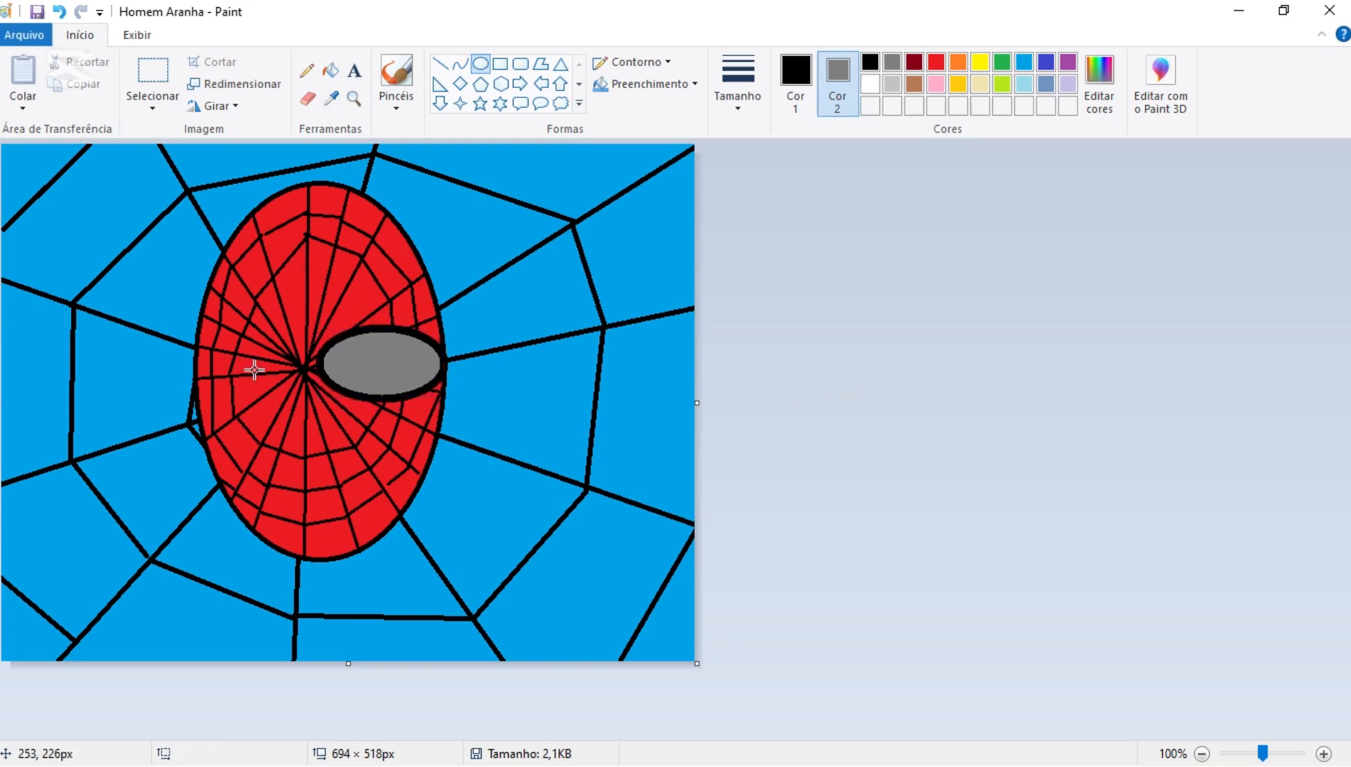
- Draw a matching grey left eye ellipse of about 121 × 72 px between the head's left edge and the right eye
{"action": "mouse_move", "coordinate": [196, 350]}
{"action": "left_mouse_down"}
{"action": "mouse_move", "coordinate": [257, 364]}
{"action": "mouse_move", "coordinate": [317, 422]}
{"action": "mouse_move", "coordinate": [261, 378]}
{"action": "left_mouse_up"}
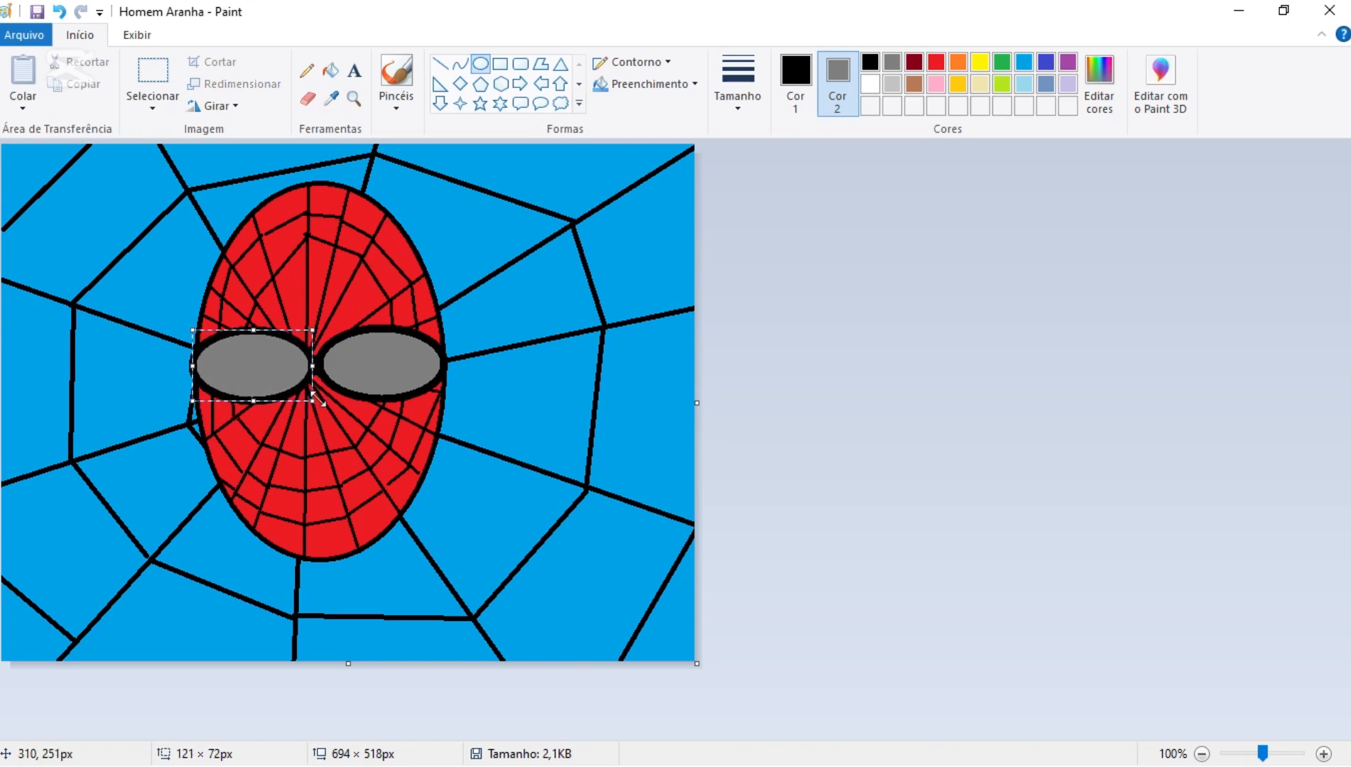
{"action": "left_click", "coordinate": [881, 442]}
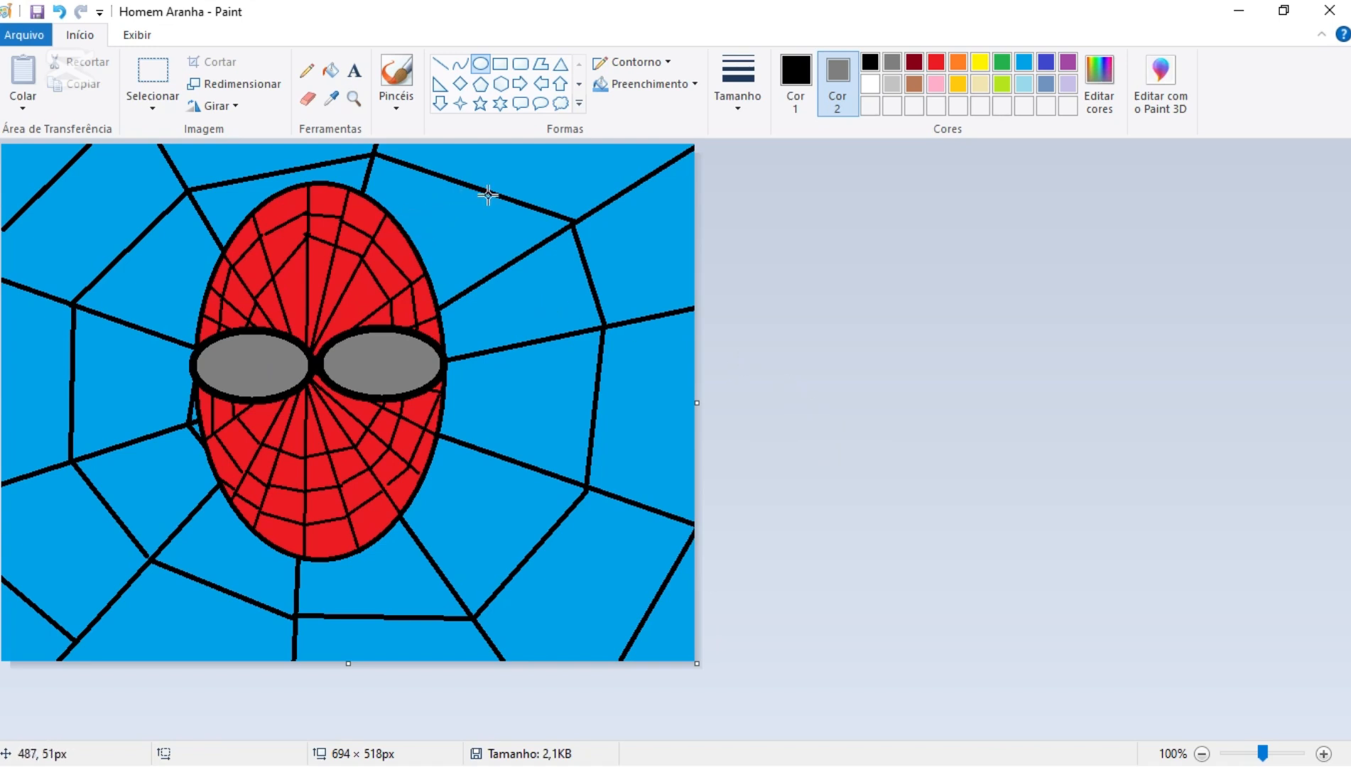
- Choose the lightning bolt shape with black as the outline colour and light grey as the fill colour
{"action": "left_click", "coordinate": [580, 103]}
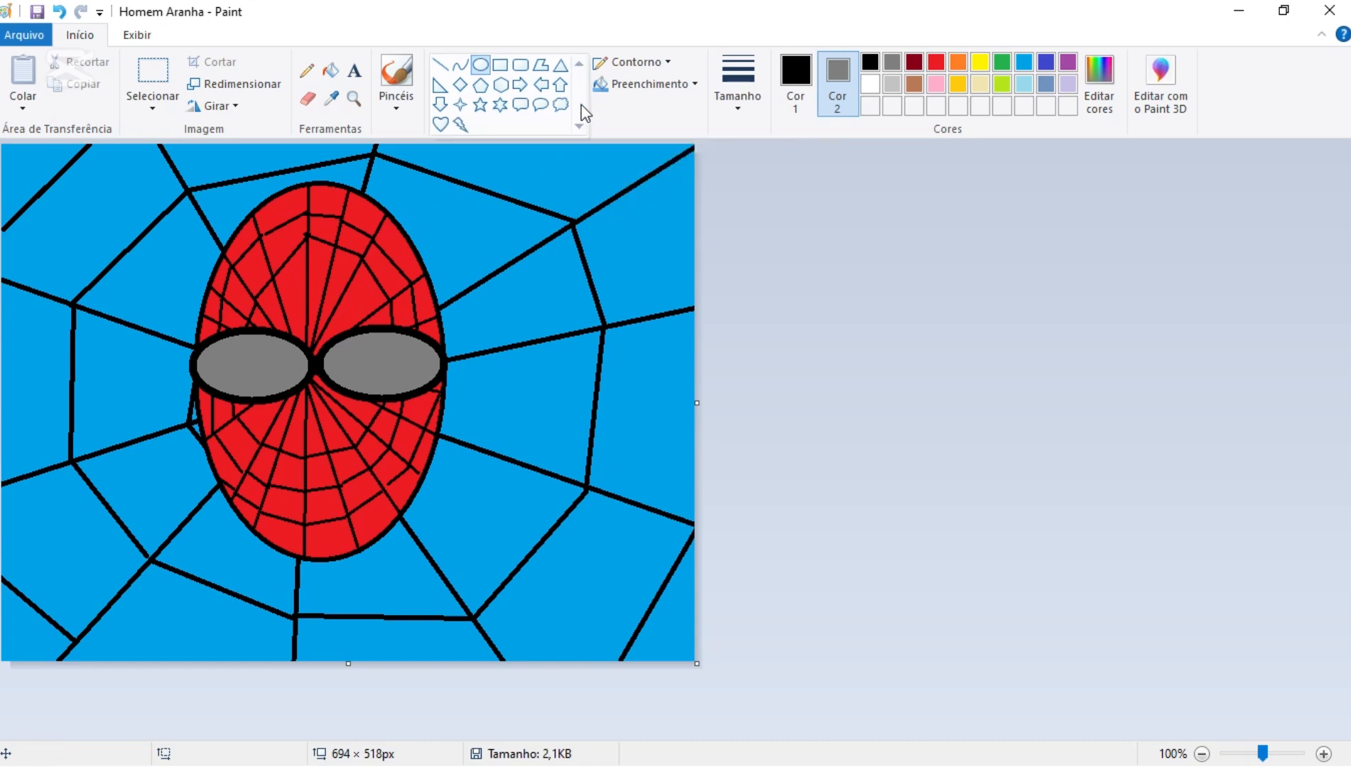
{"action": "left_click", "coordinate": [461, 125]}
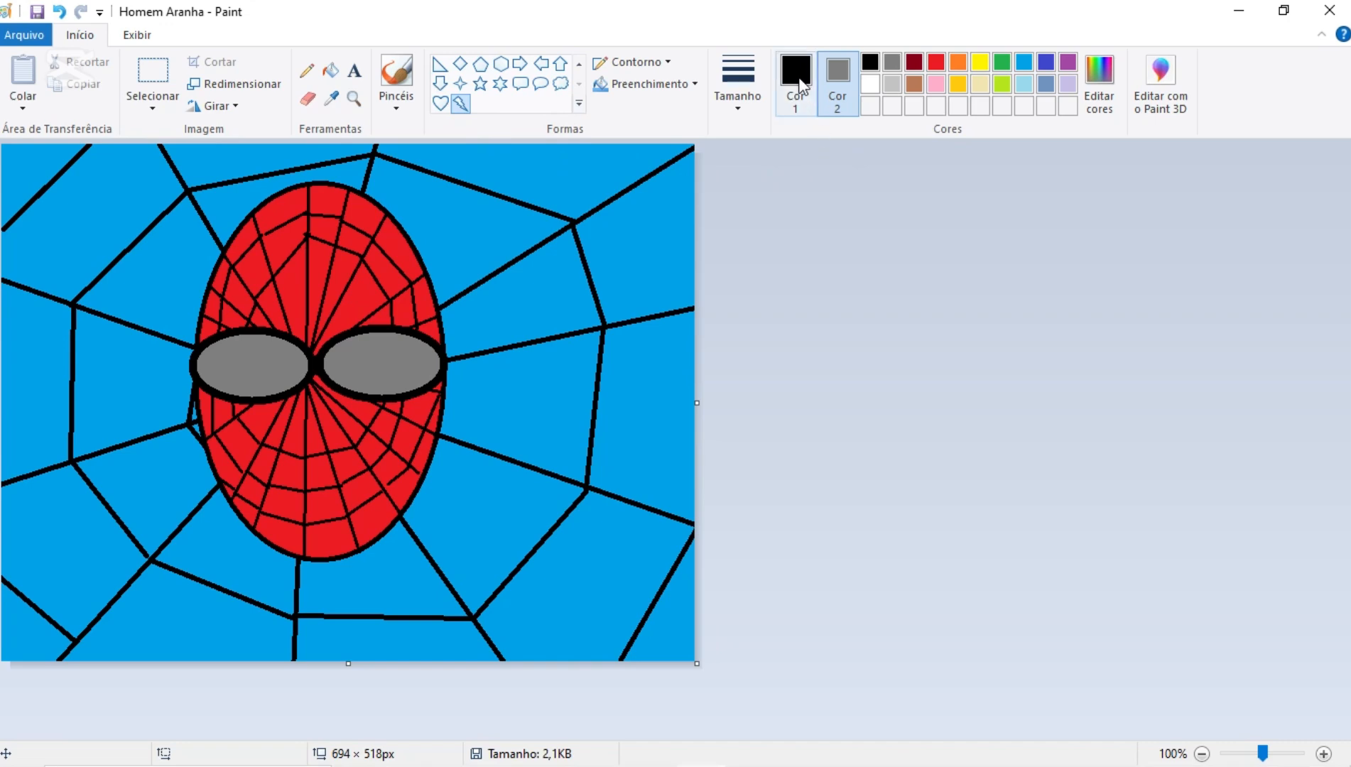
{"action": "left_click", "coordinate": [797, 76]}
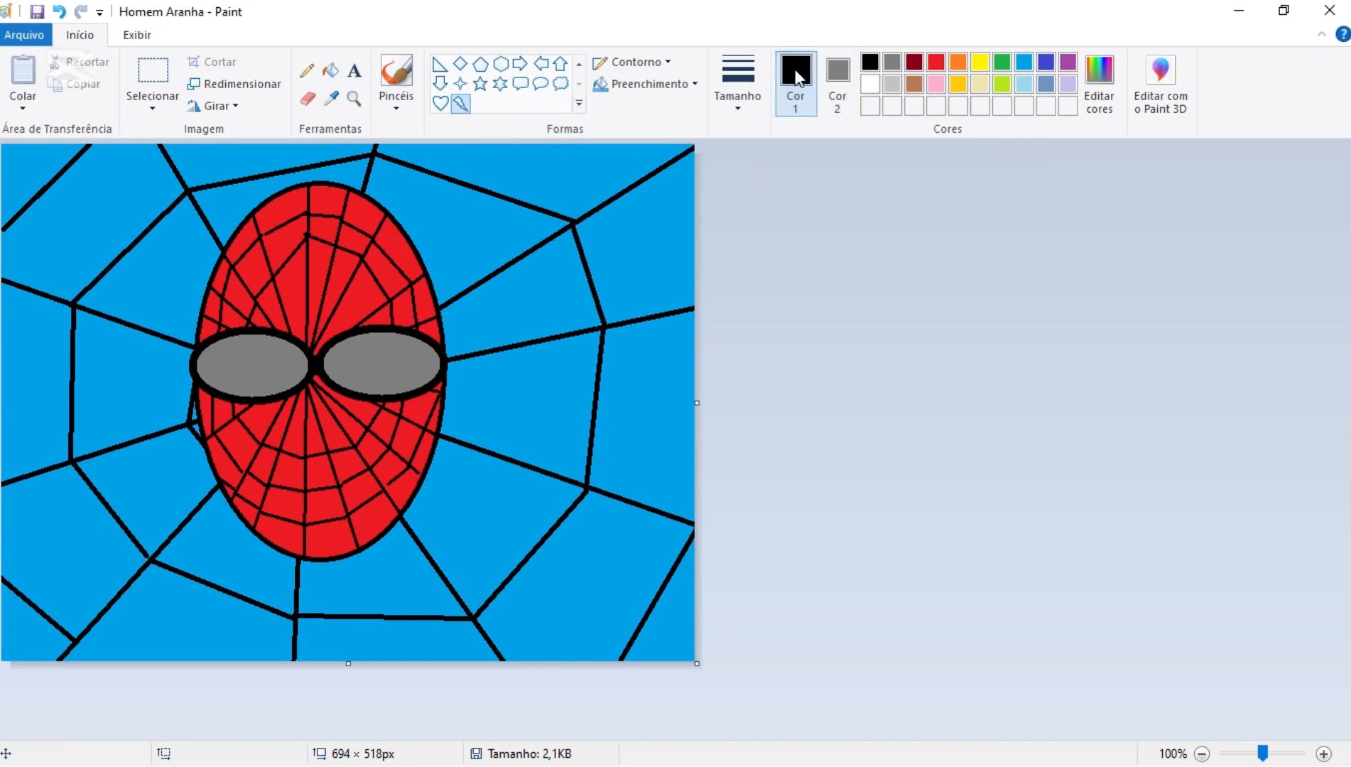
{"action": "left_click", "coordinate": [894, 87]}
{"action": "left_click", "coordinate": [838, 78]}
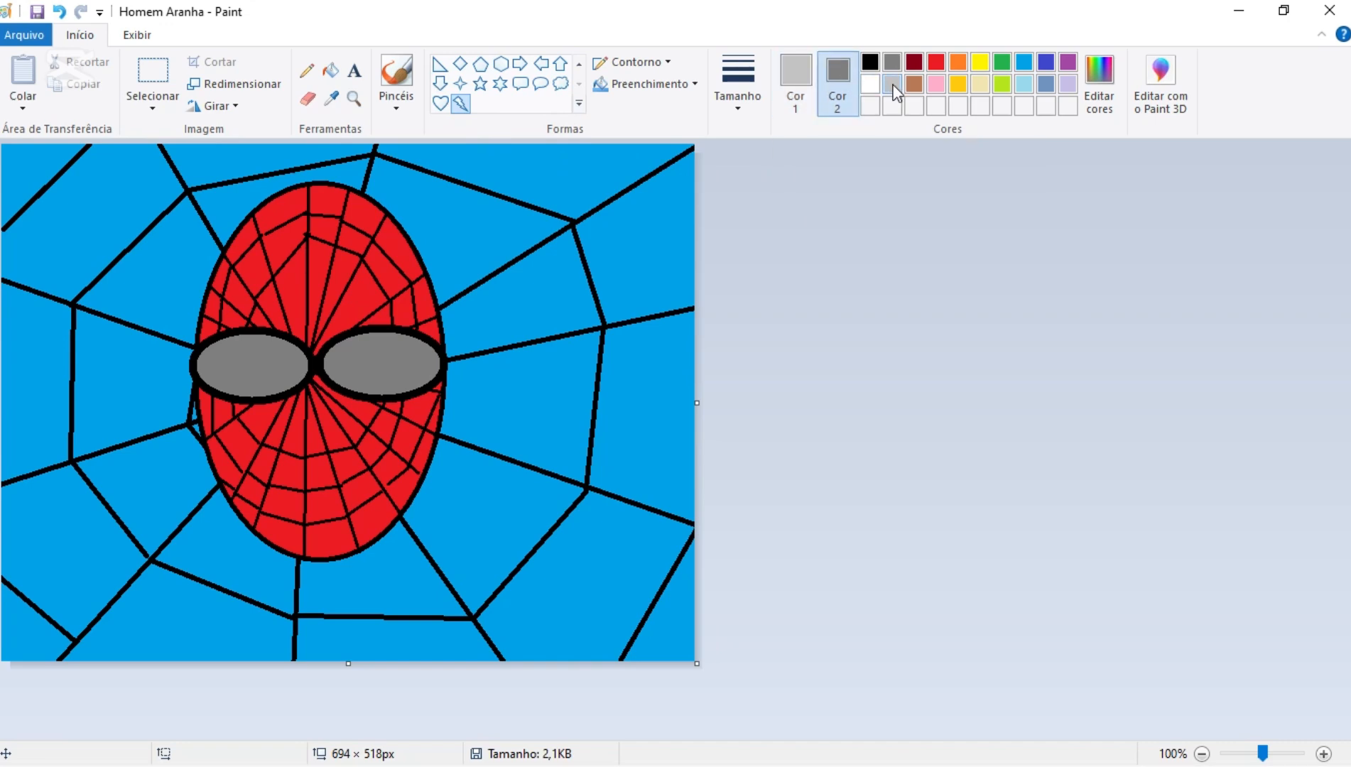
{"action": "left_click", "coordinate": [893, 85]}
{"action": "left_click", "coordinate": [794, 70]}
{"action": "left_click", "coordinate": [869, 62]}
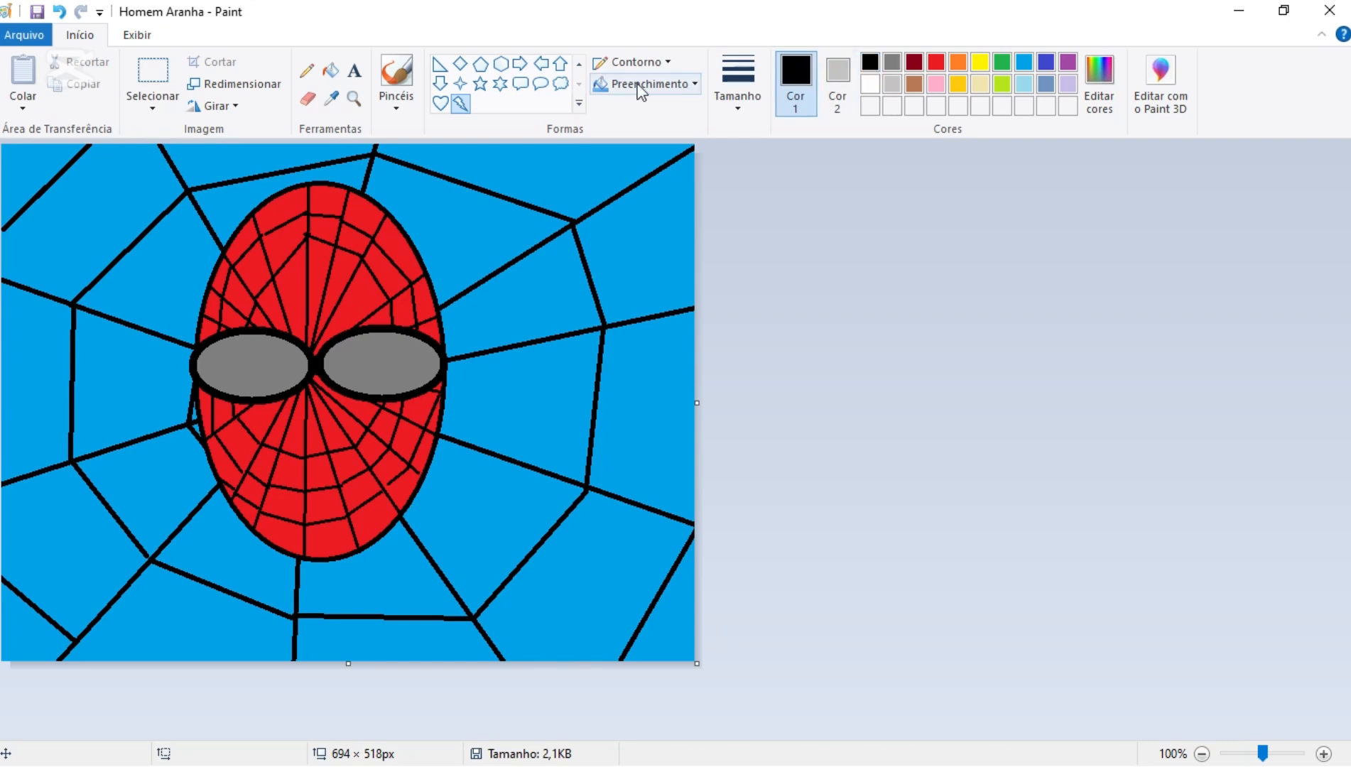
- Draw a small light grey lightning bolt without an outline inside each of the two eyes
{"action": "left_click", "coordinate": [663, 62]}
{"action": "left_click", "coordinate": [659, 88]}
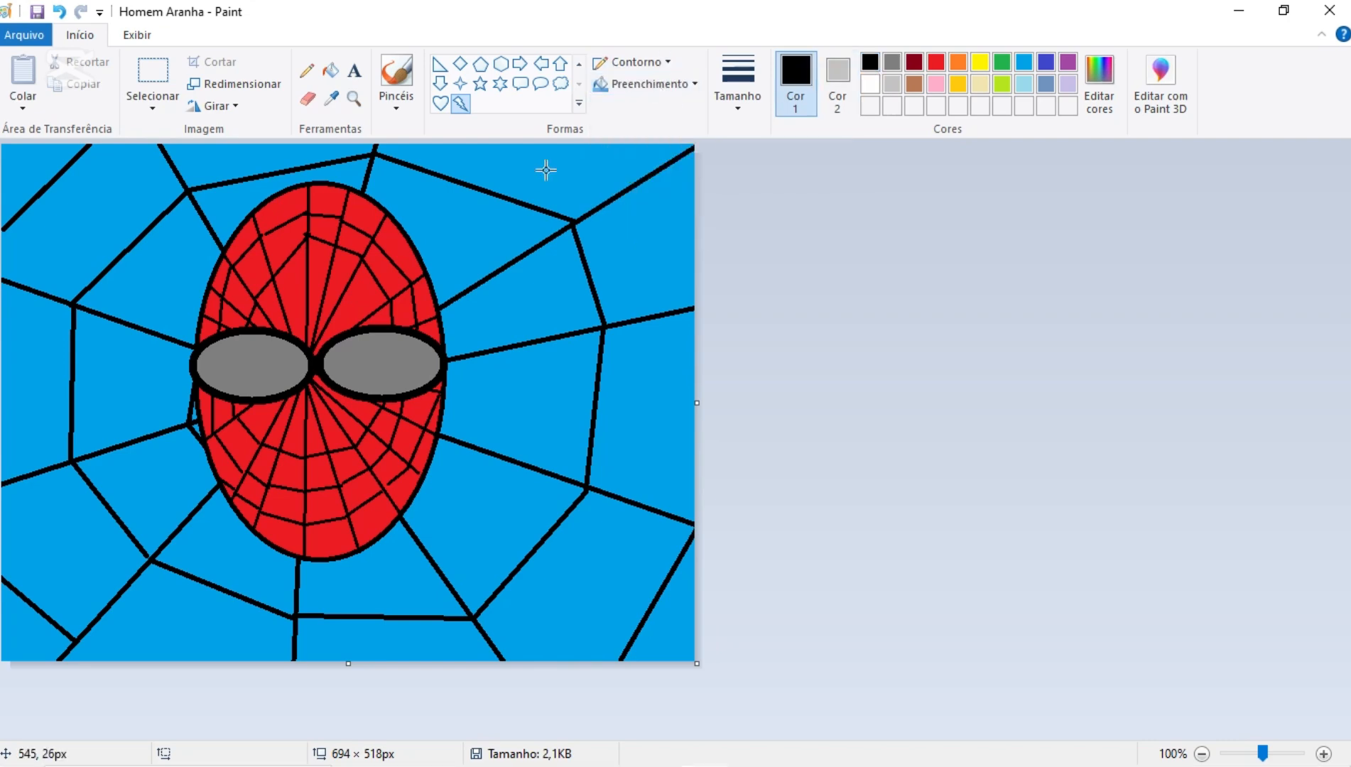
{"action": "left_click_drag", "start_coordinate": [219, 343], "coordinate": [273, 385]}
{"action": "left_click", "coordinate": [869, 425]}
{"action": "left_click_drag", "start_coordinate": [360, 340], "coordinate": [403, 382]}
{"action": "left_click", "coordinate": [881, 379]}
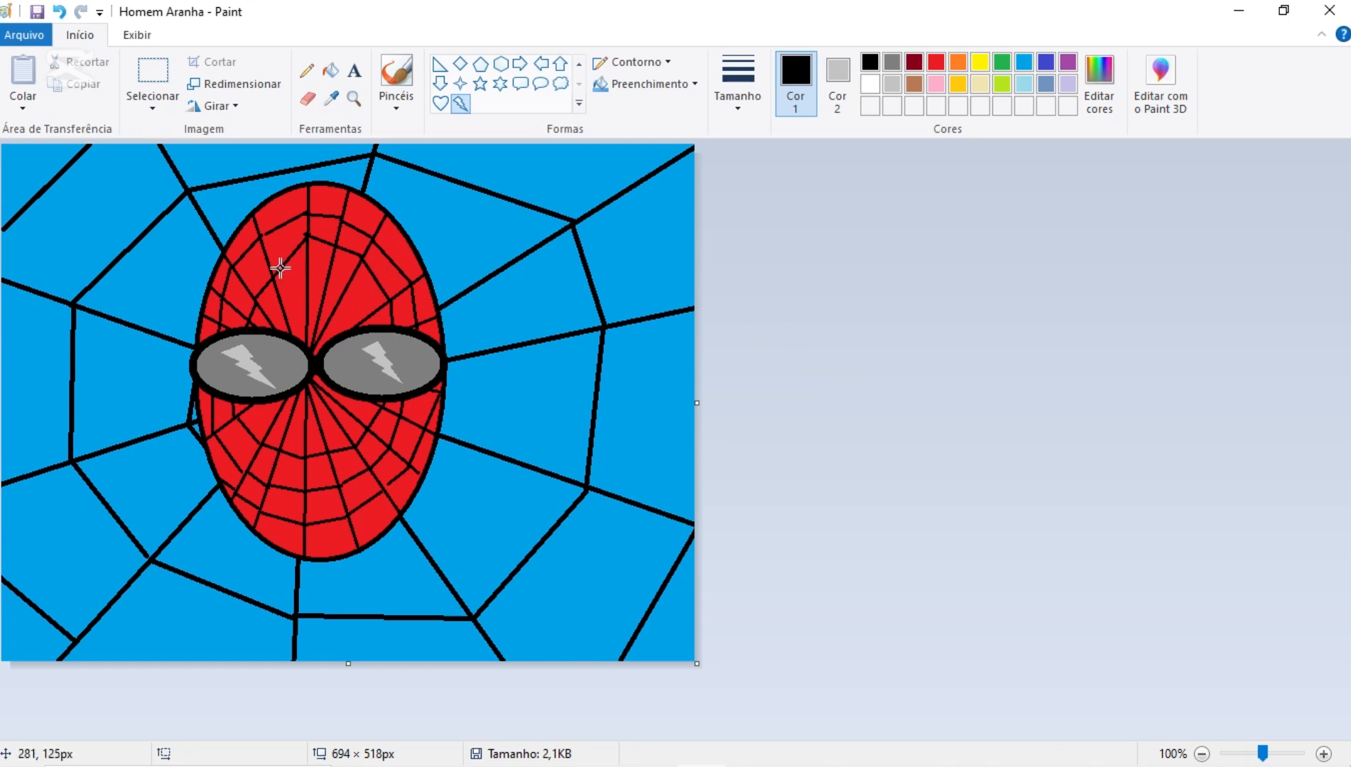
- Place a text box of about 437 × 64 px below the head, with indigo as colour 1 and red as colour 2
{"action": "left_click", "coordinate": [843, 85]}
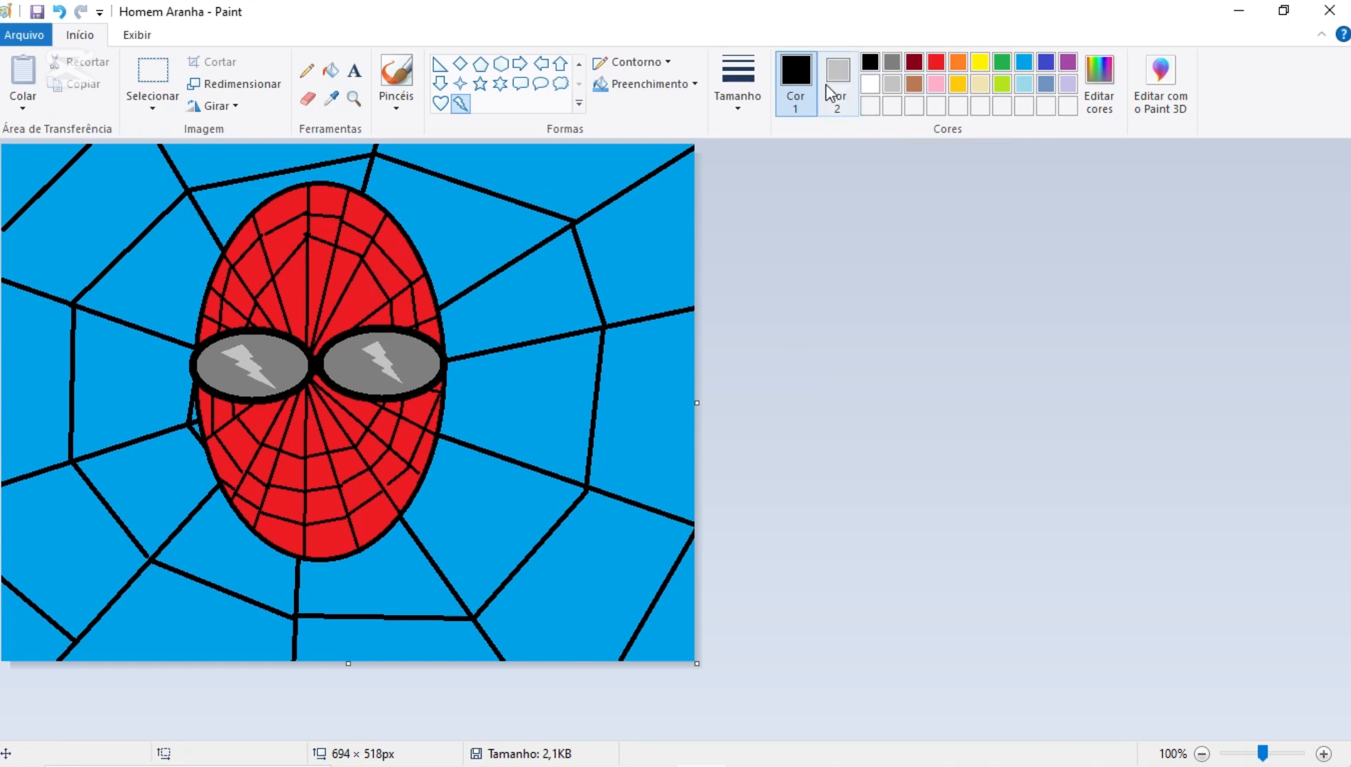
{"action": "left_click", "coordinate": [936, 63]}
{"action": "left_click", "coordinate": [1044, 63]}
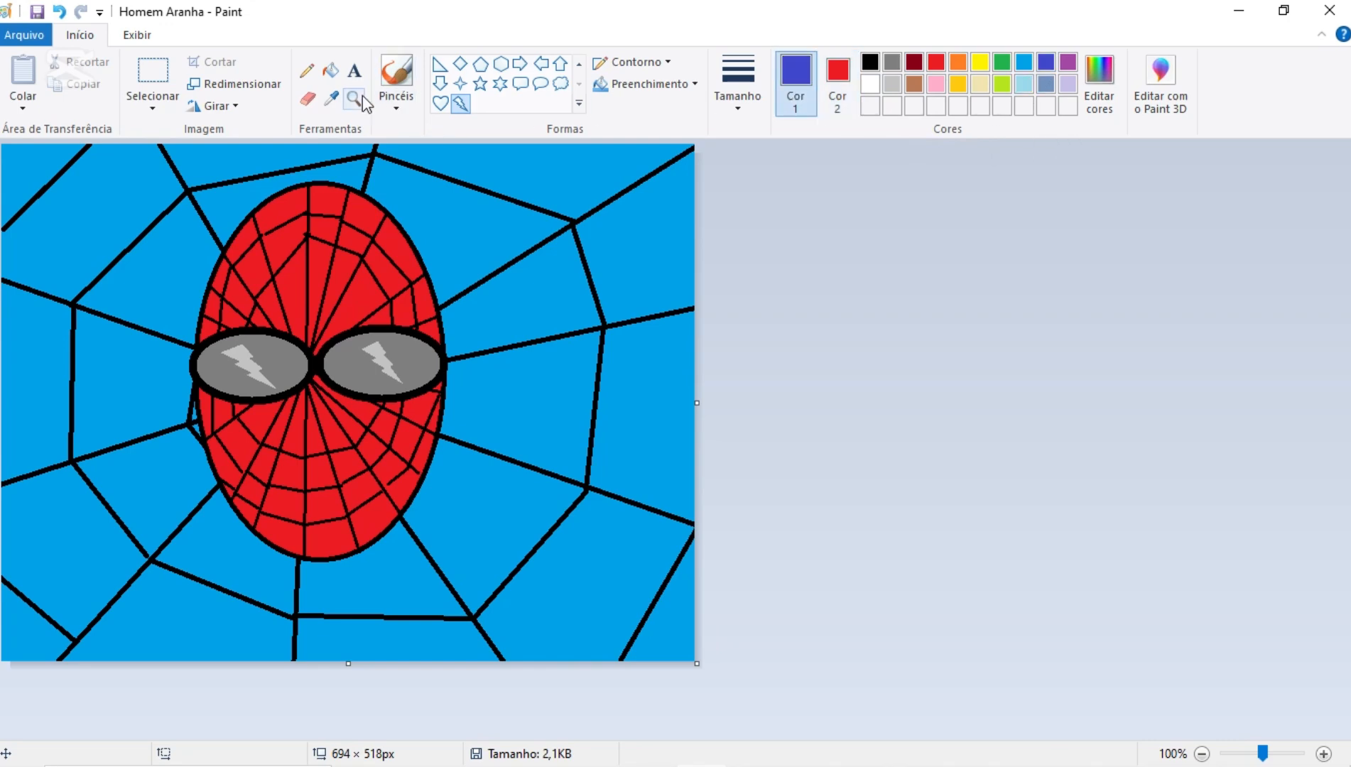
{"action": "left_click", "coordinate": [354, 72]}
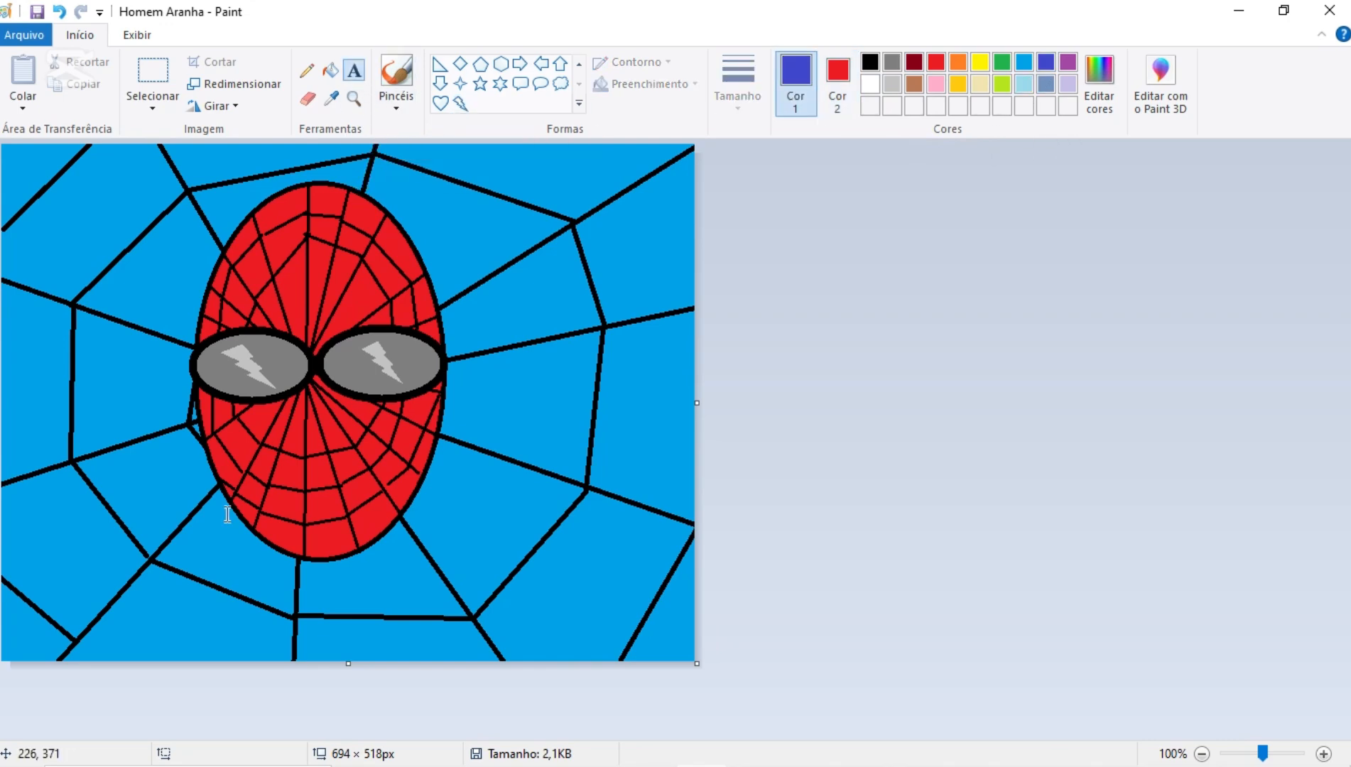
{"action": "left_click", "coordinate": [145, 583]}
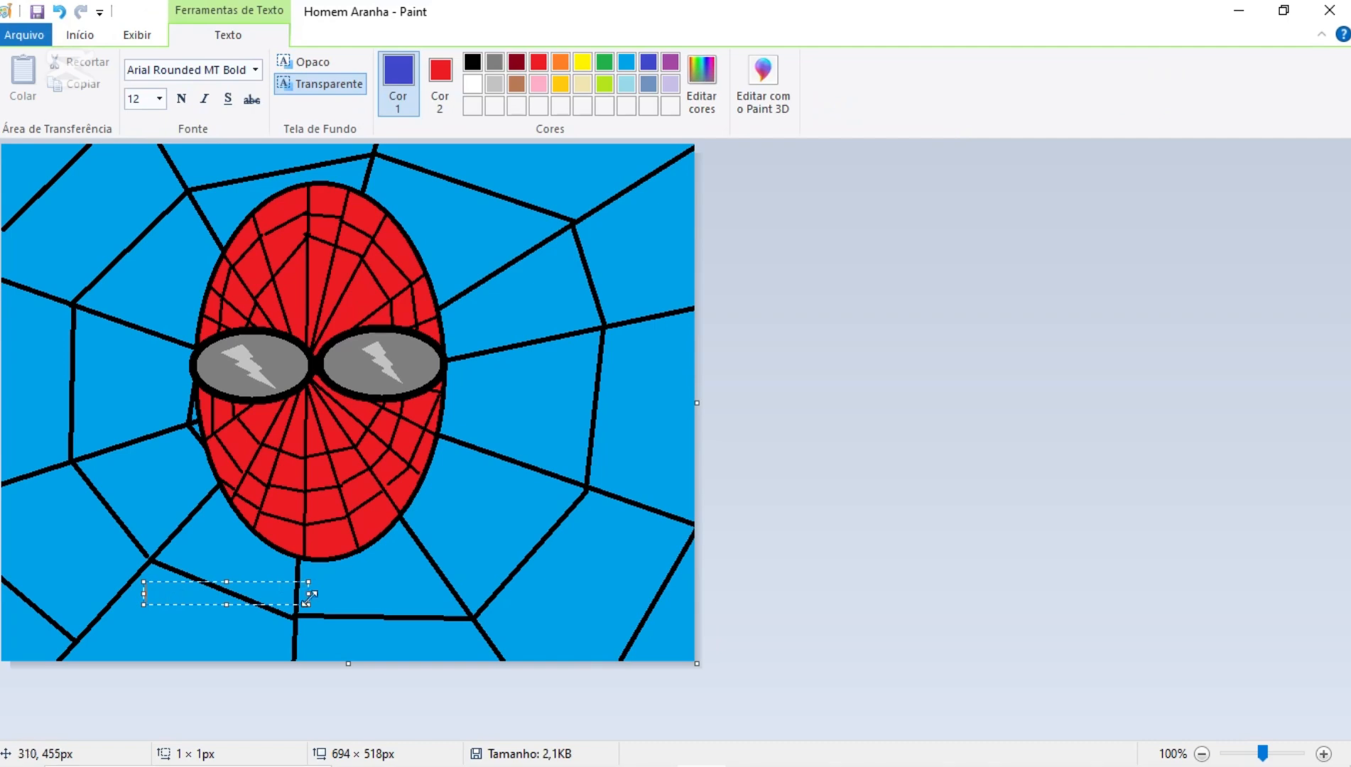
{"action": "left_click_drag", "start_coordinate": [308, 604], "coordinate": [572, 629]}
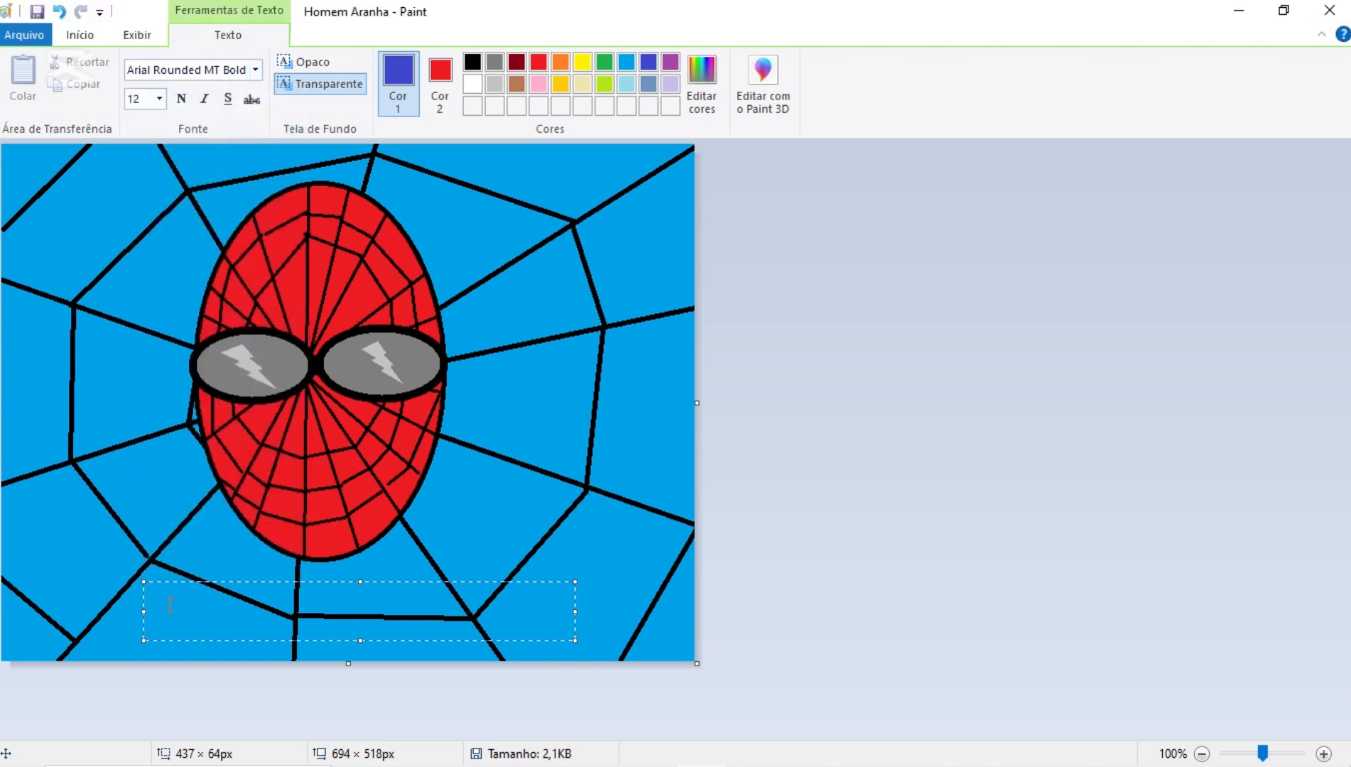
- Set the text box's font to Arial Black at size 28
{"action": "left_click", "coordinate": [159, 100]}
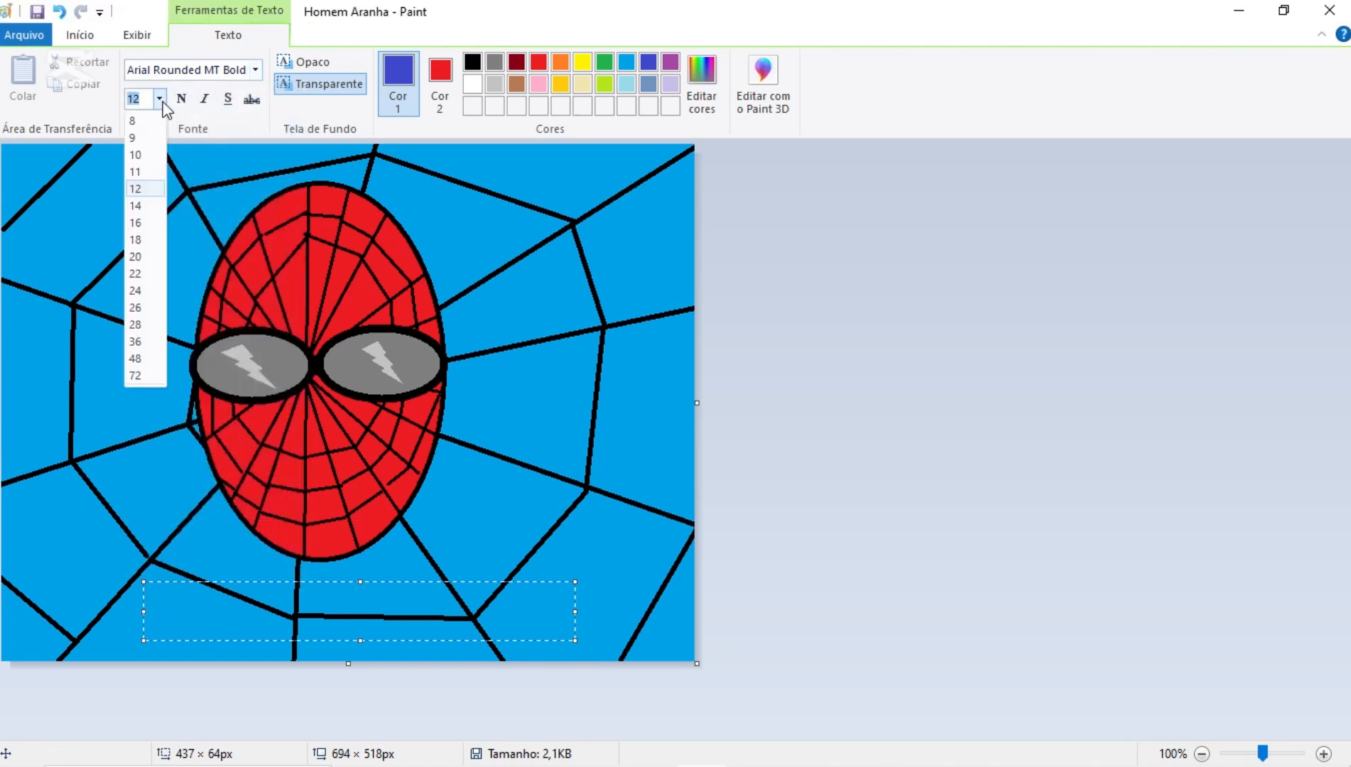
{"action": "left_click", "coordinate": [150, 326]}
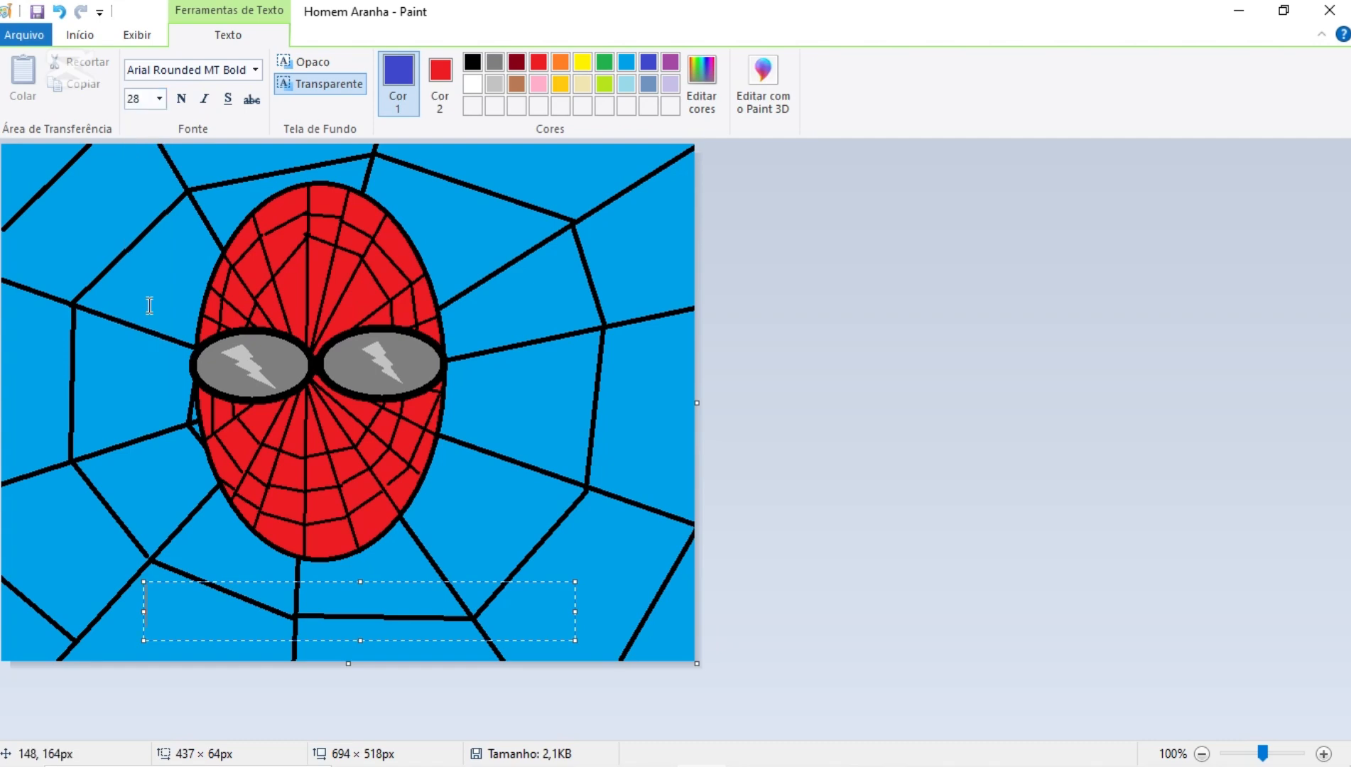
{"action": "left_click", "coordinate": [255, 70]}
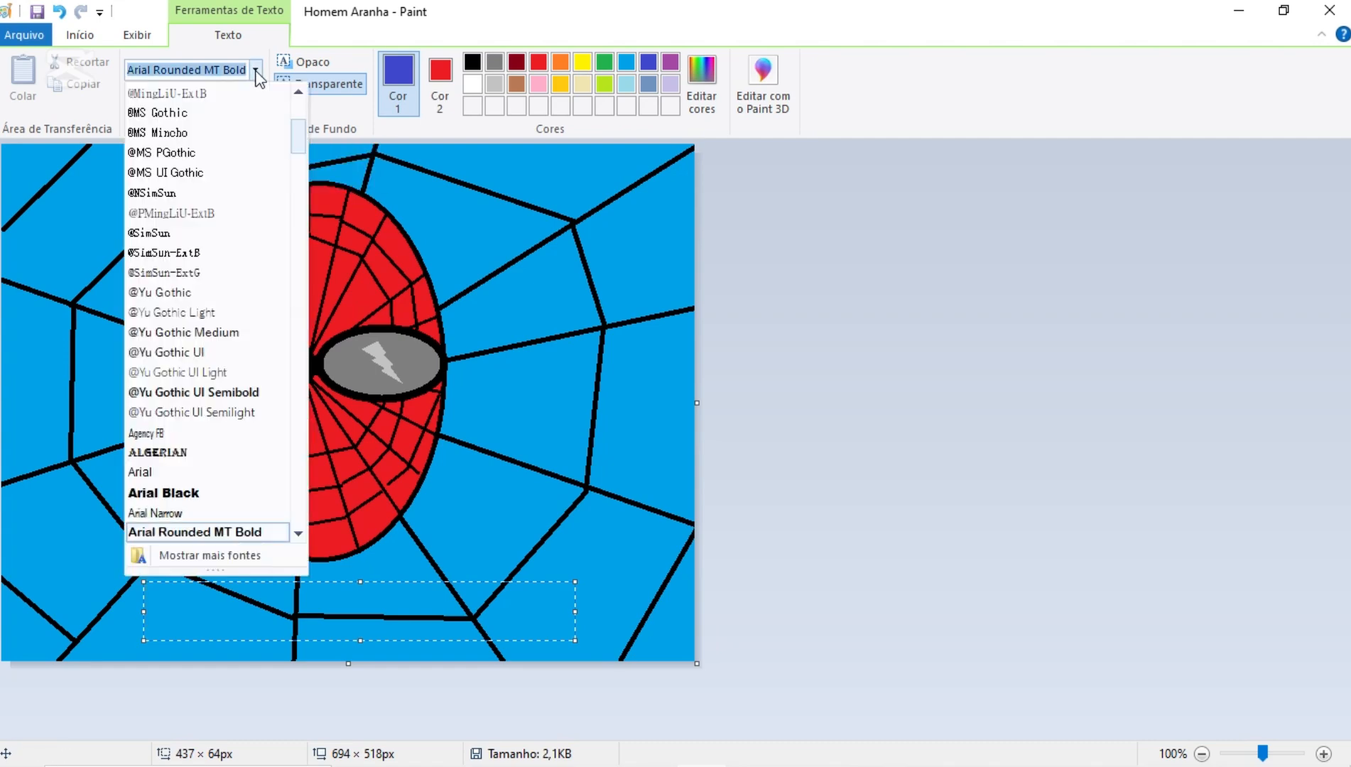
{"action": "left_click", "coordinate": [190, 498]}
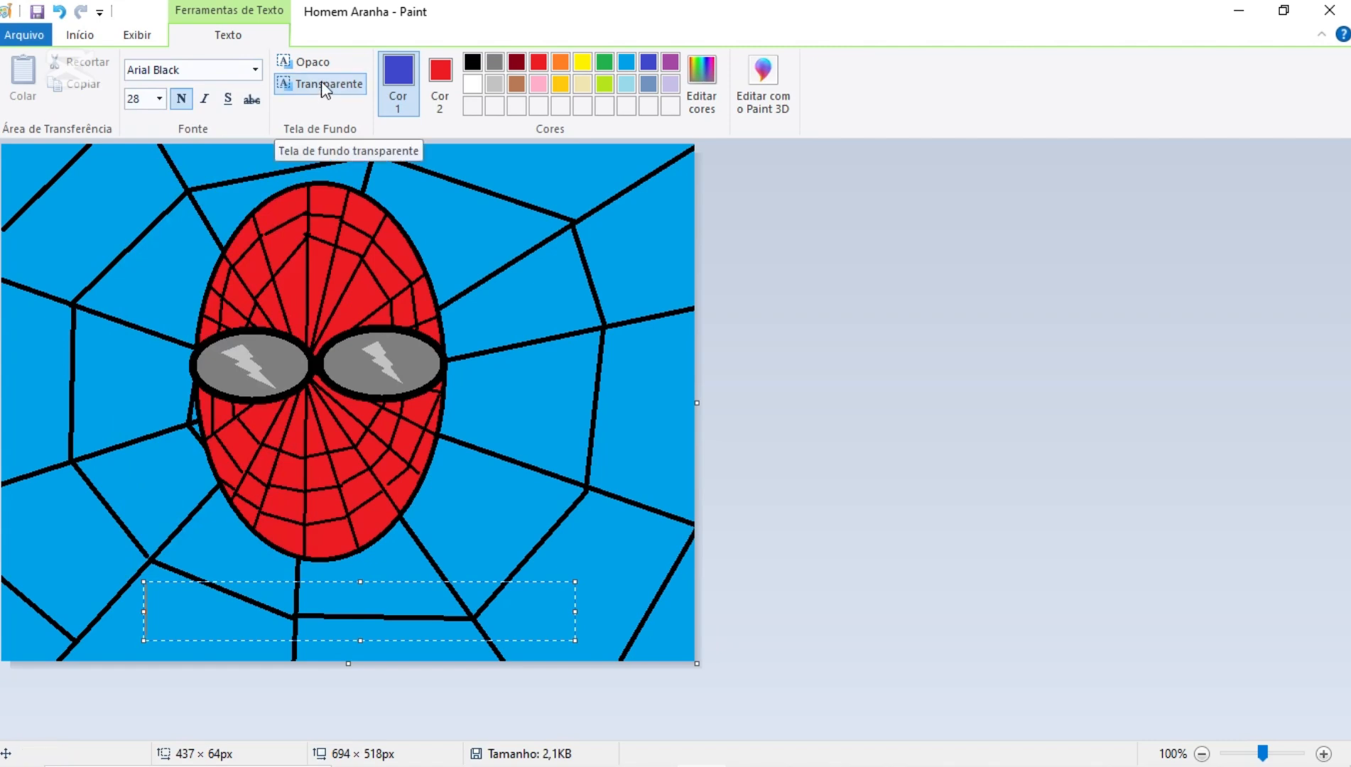
- Compare the opaque red background with the transparent one for the text box
{"action": "left_click", "coordinate": [325, 63]}
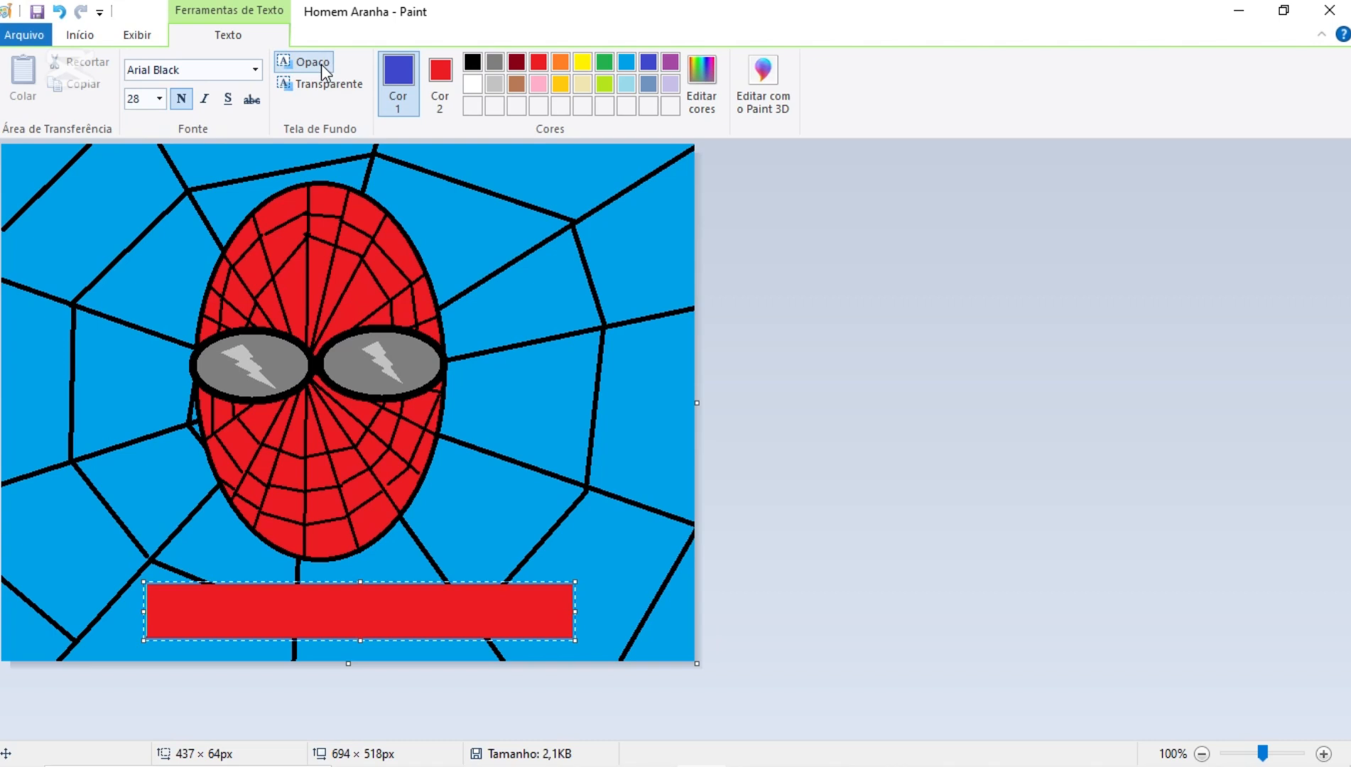
{"action": "left_click", "coordinate": [324, 87]}
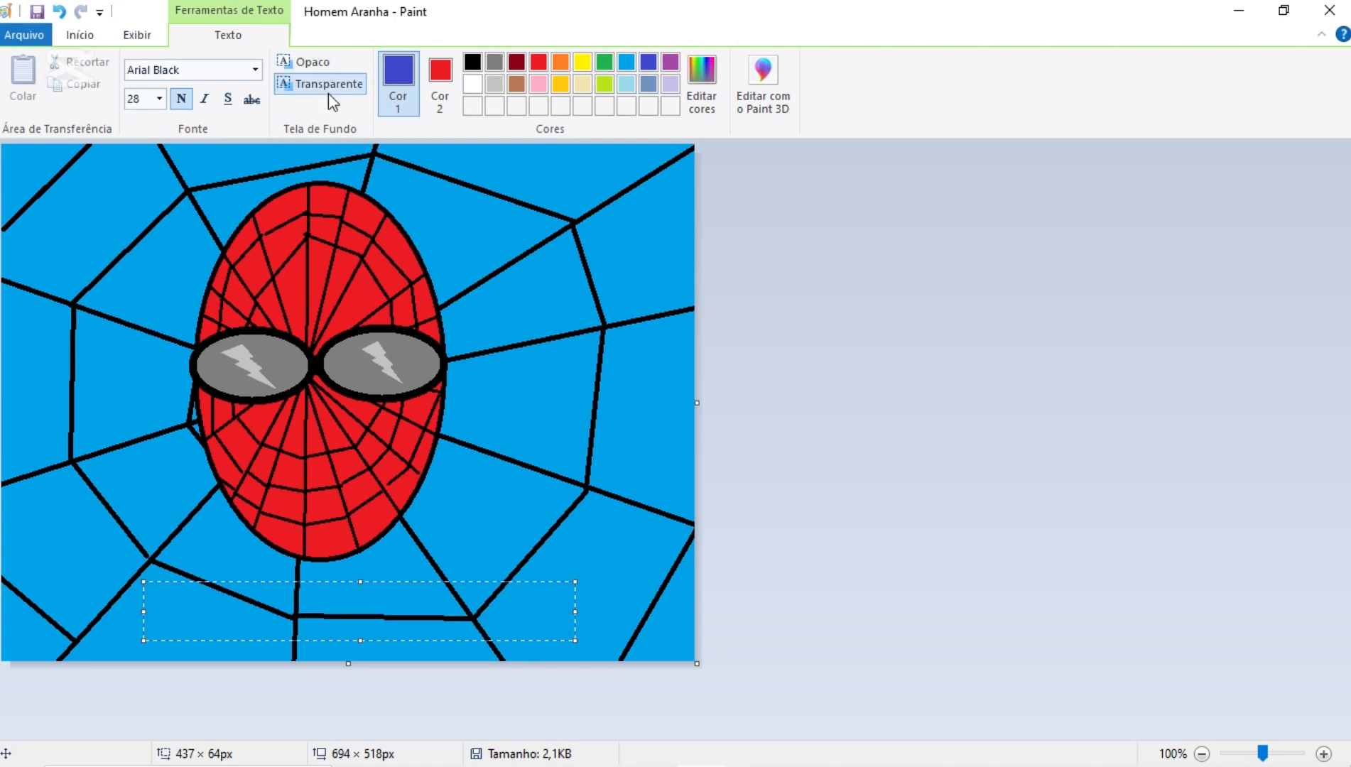
{"action": "left_click", "coordinate": [438, 85]}
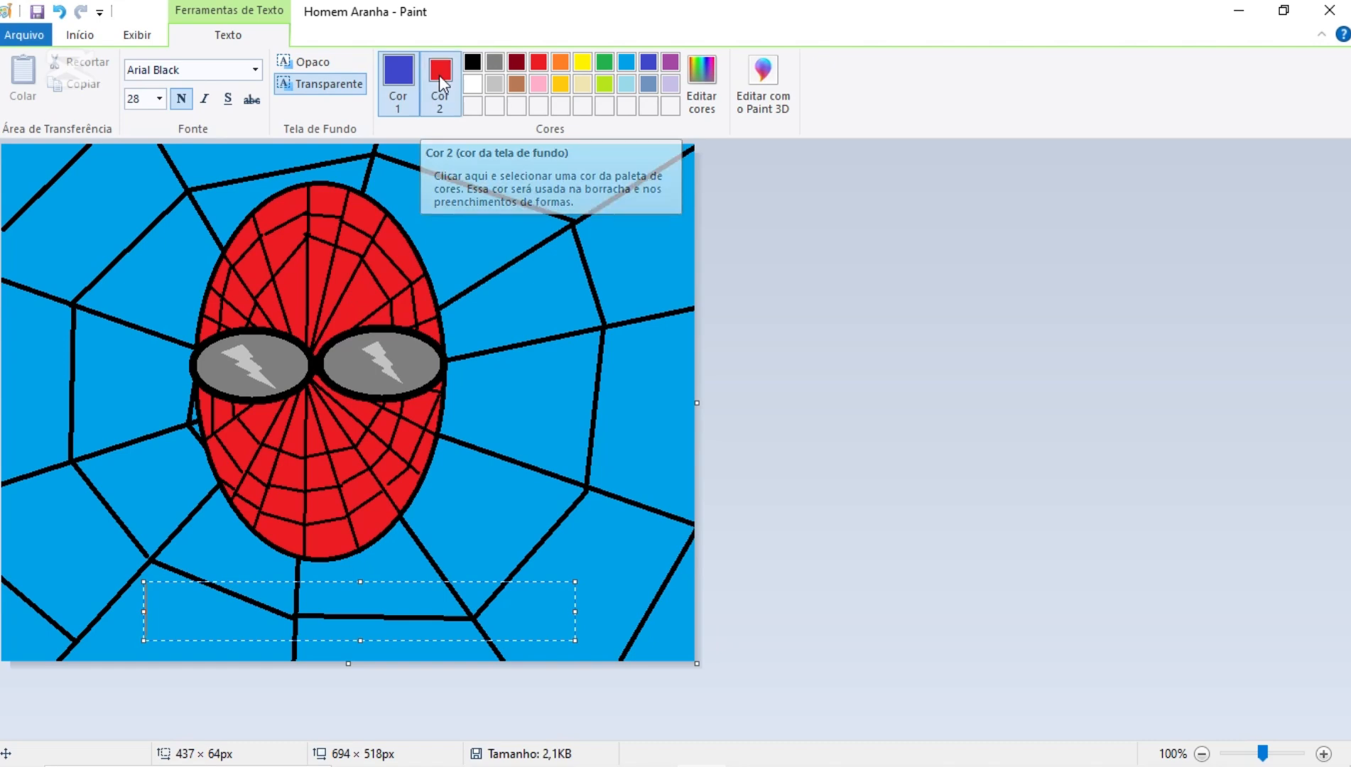
{"action": "left_click", "coordinate": [324, 62]}
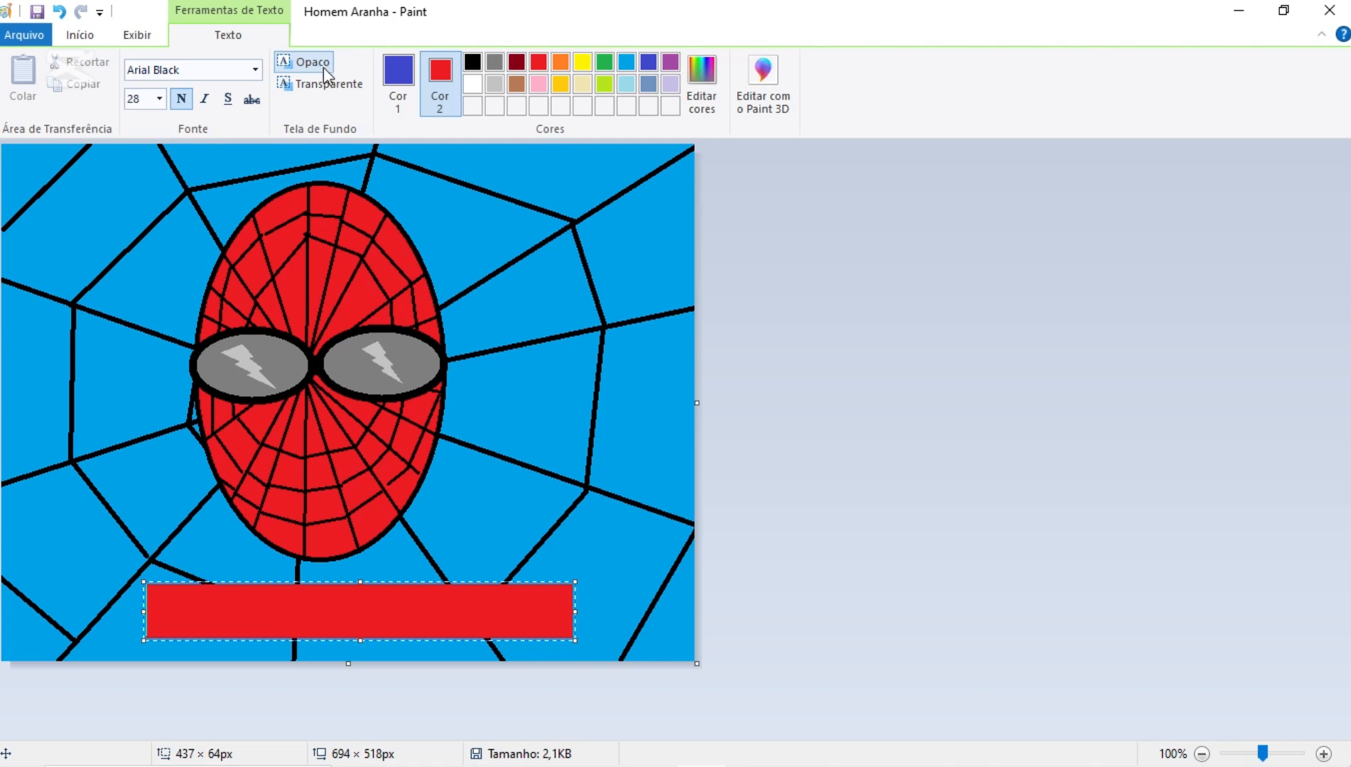
{"action": "left_click", "coordinate": [339, 94]}
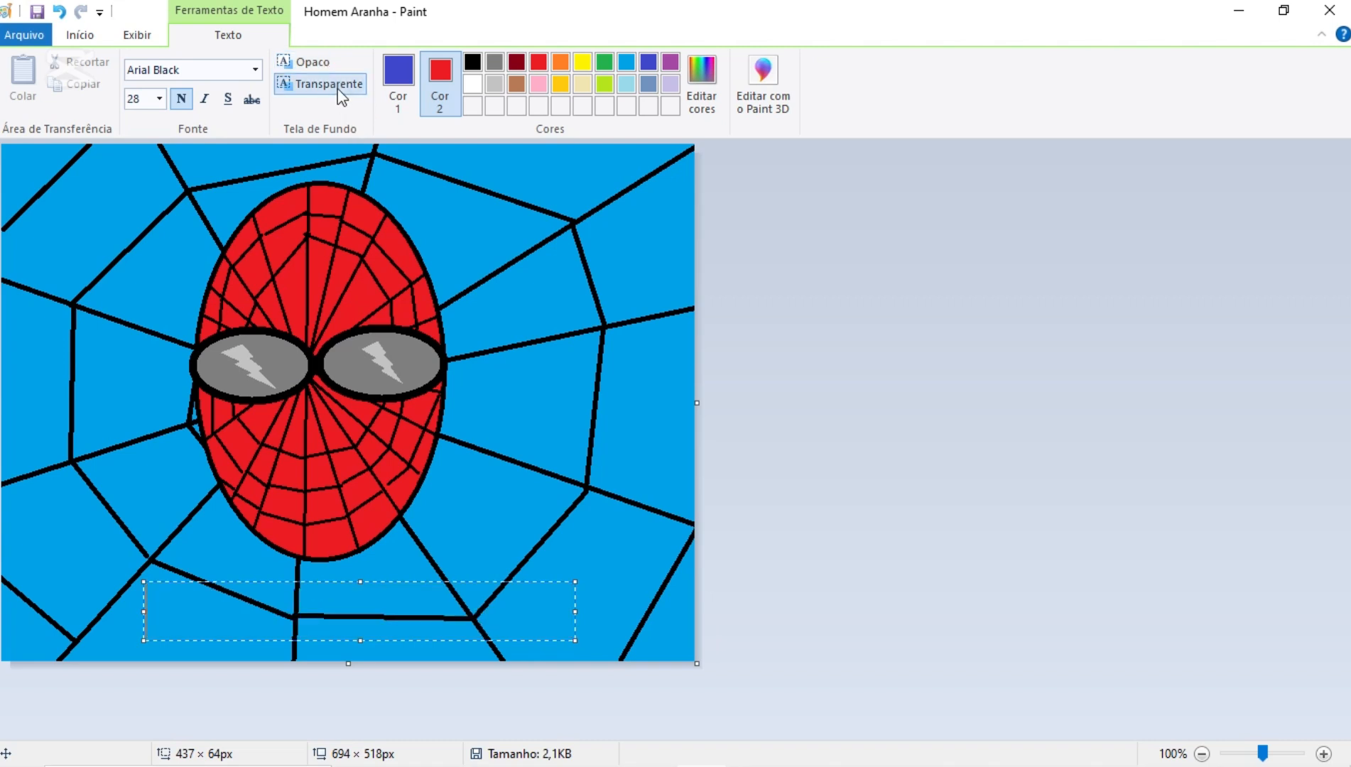
{"action": "left_click", "coordinate": [398, 83]}
{"action": "left_click", "coordinate": [323, 66]}
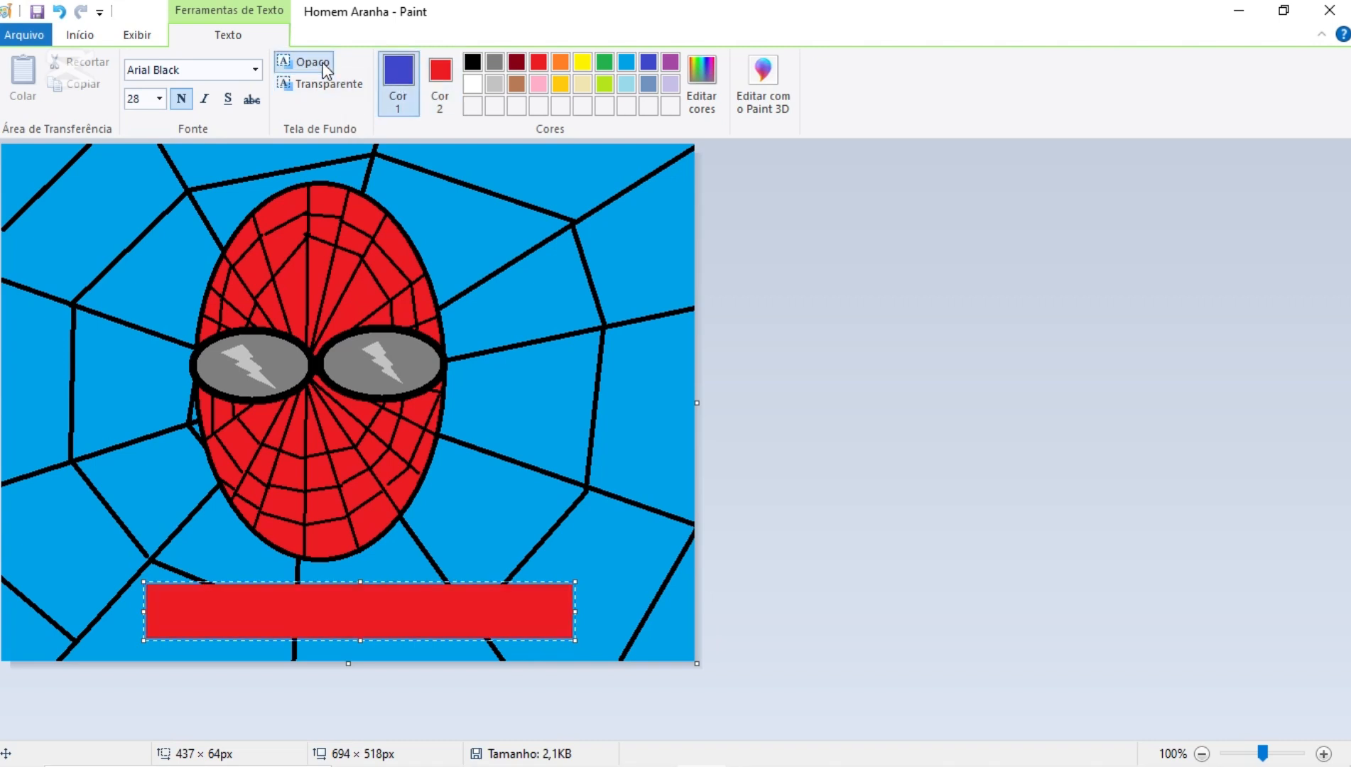
{"action": "left_click", "coordinate": [325, 83]}
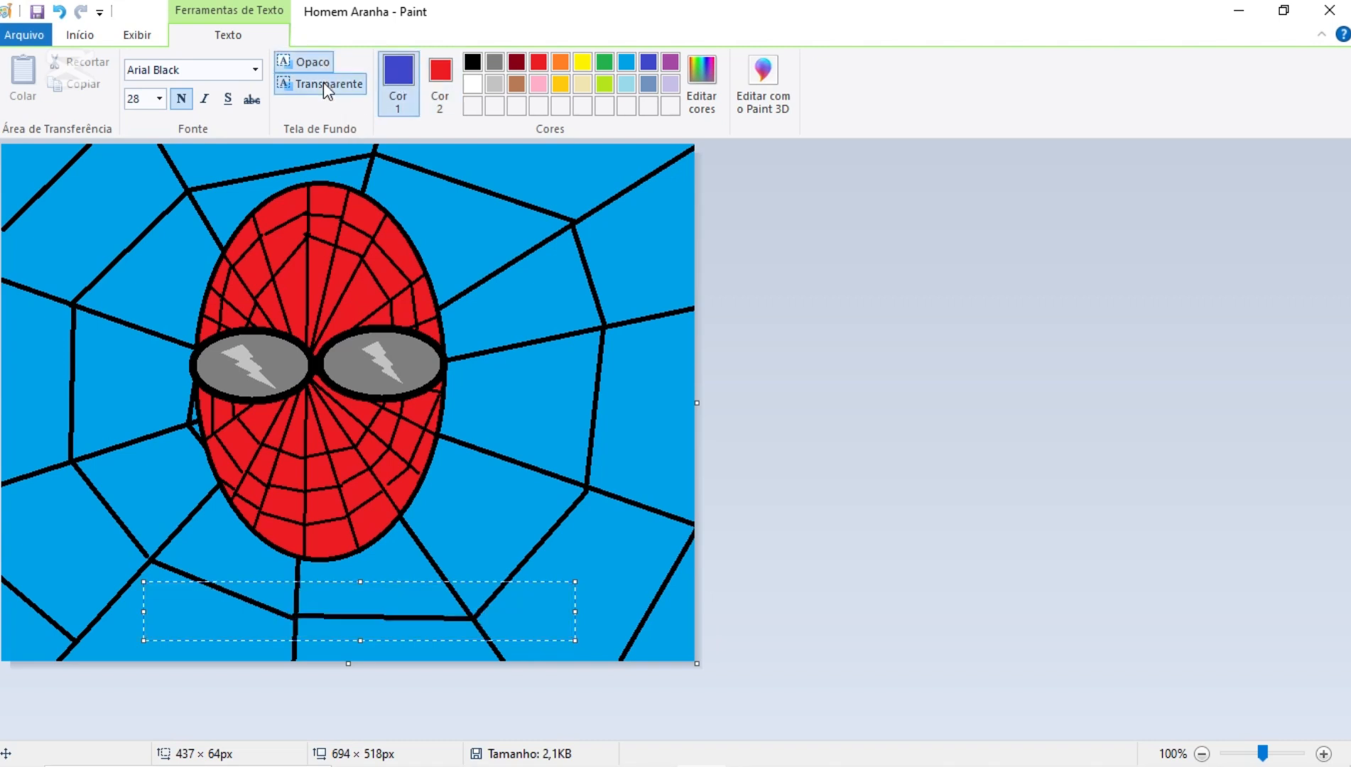
- Give the text box an opaque indigo background and set the text colour to red
{"action": "left_click", "coordinate": [447, 79]}
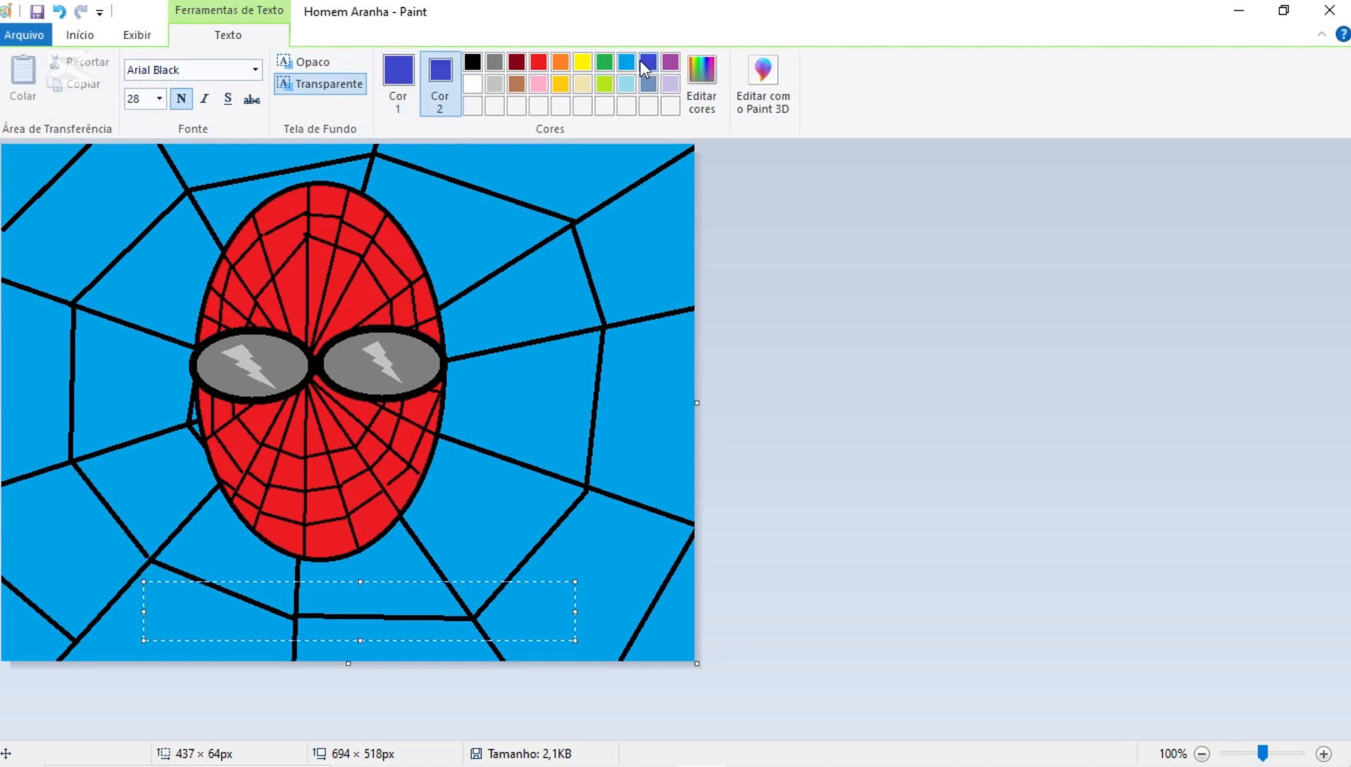
{"action": "left_click", "coordinate": [317, 64]}
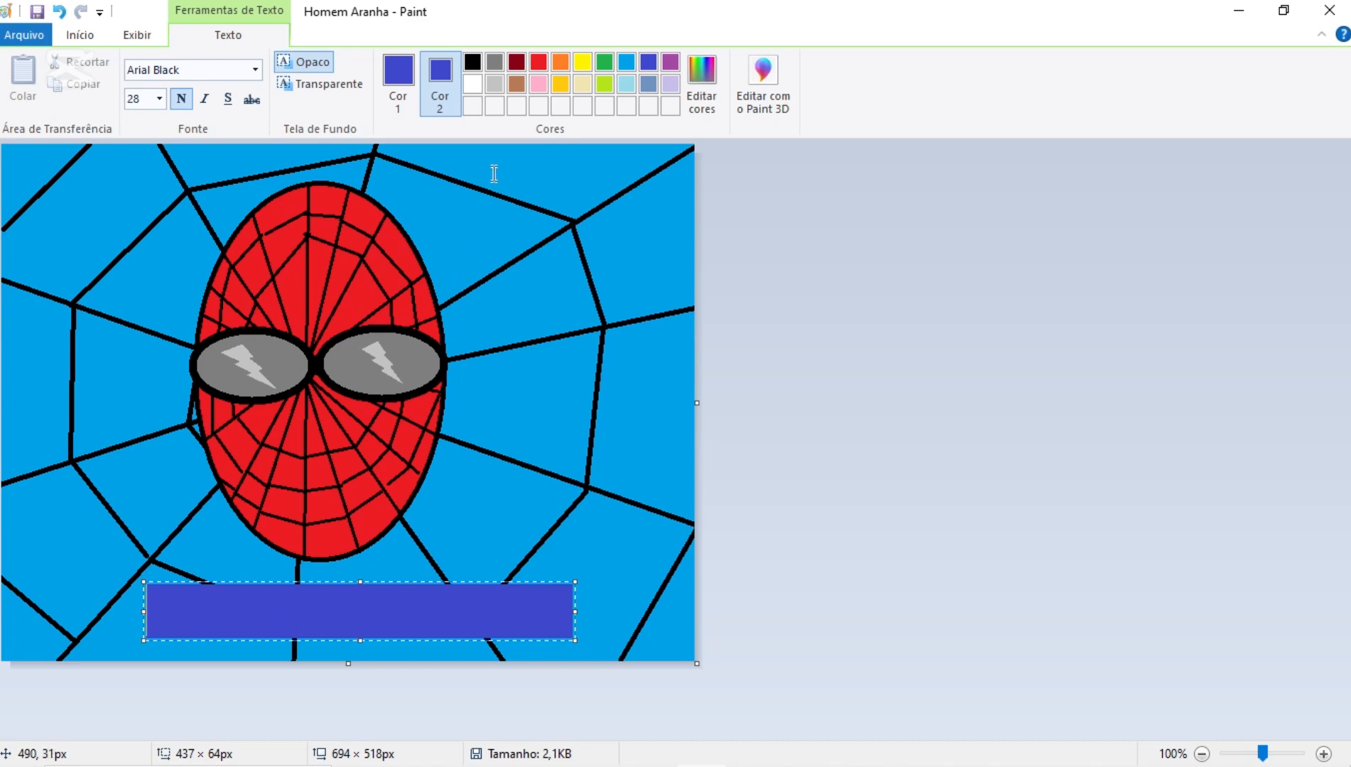
{"action": "left_click", "coordinate": [397, 89]}
{"action": "left_click", "coordinate": [540, 65]}
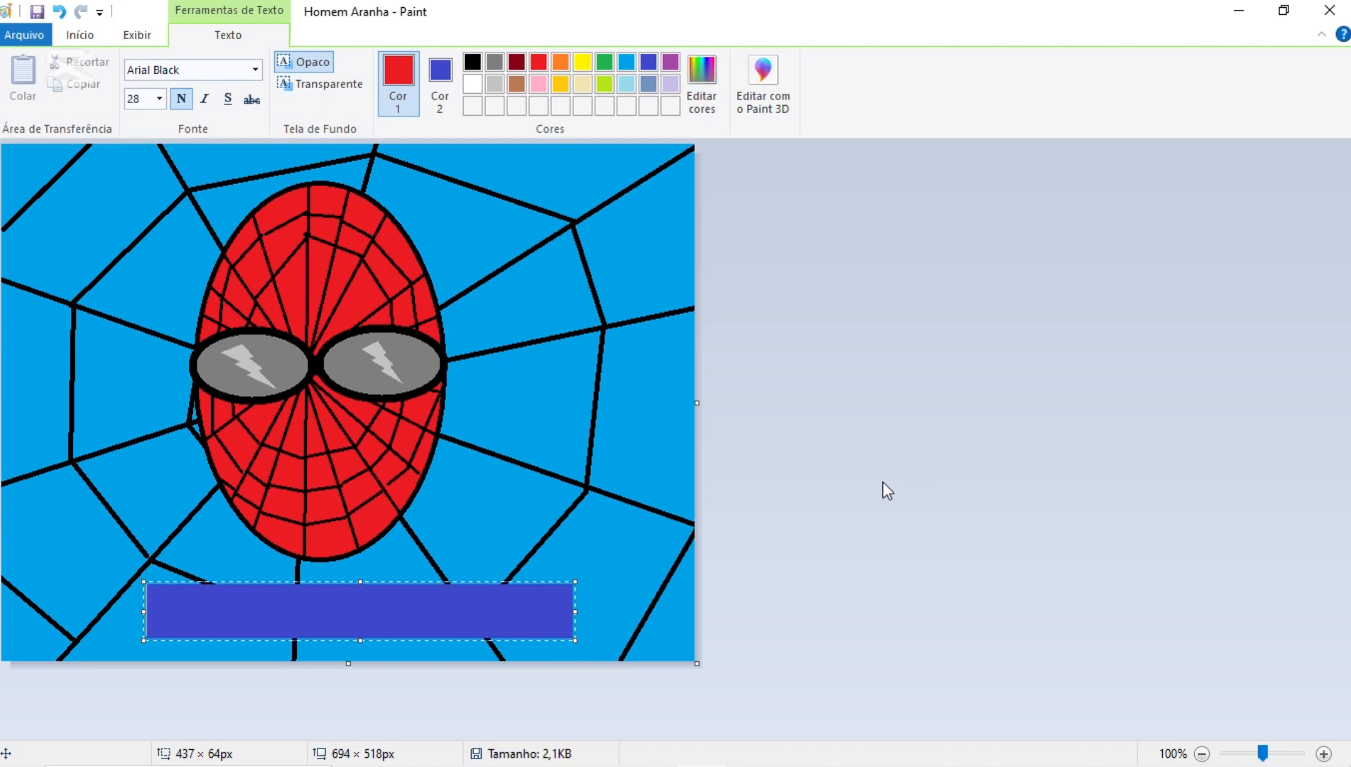
- Enter the title HOMEM ARANHA in the text box below the head
{"action": "type", "text": "HOMEM ARANHA"}
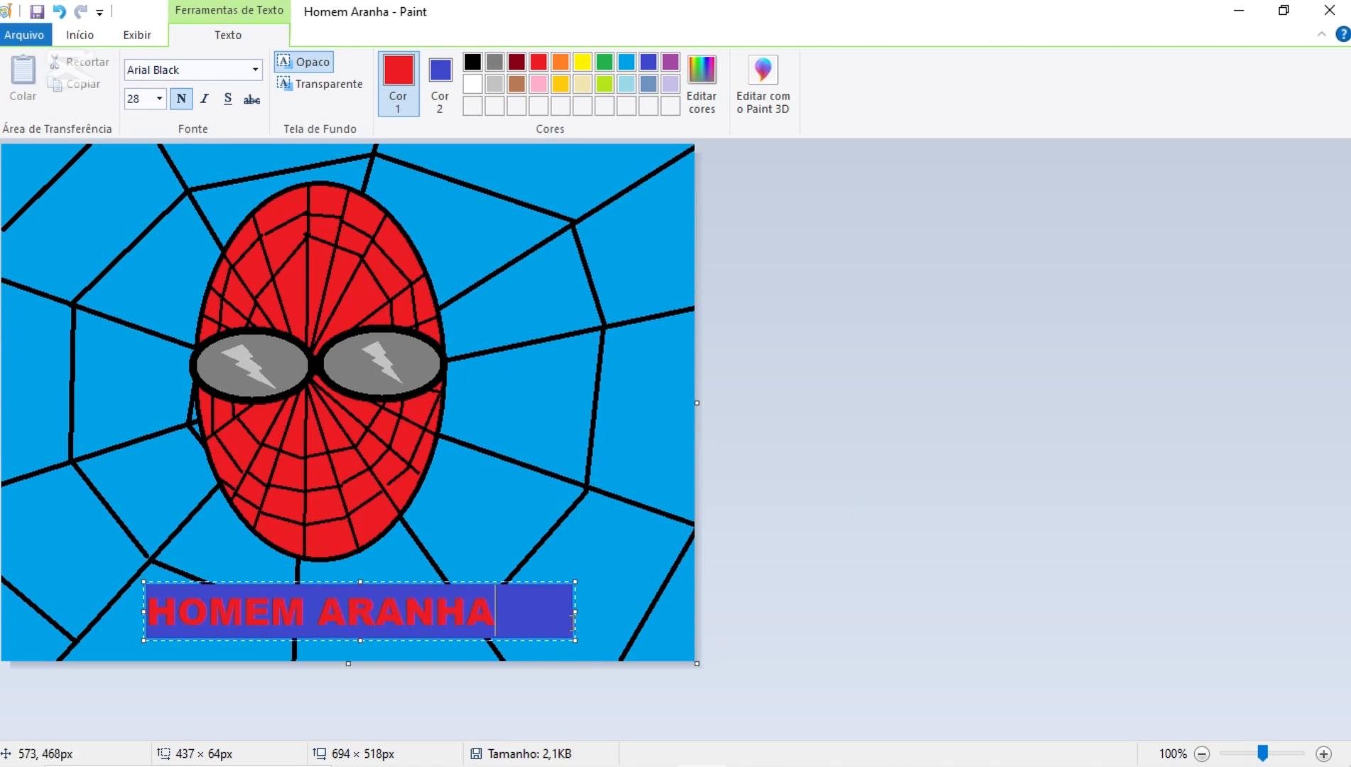
- Resize the text box to fit closely around the title, about 361 × 64 px, and save the drawing
{"action": "left_click_drag", "start_coordinate": [574, 611], "coordinate": [504, 611]}
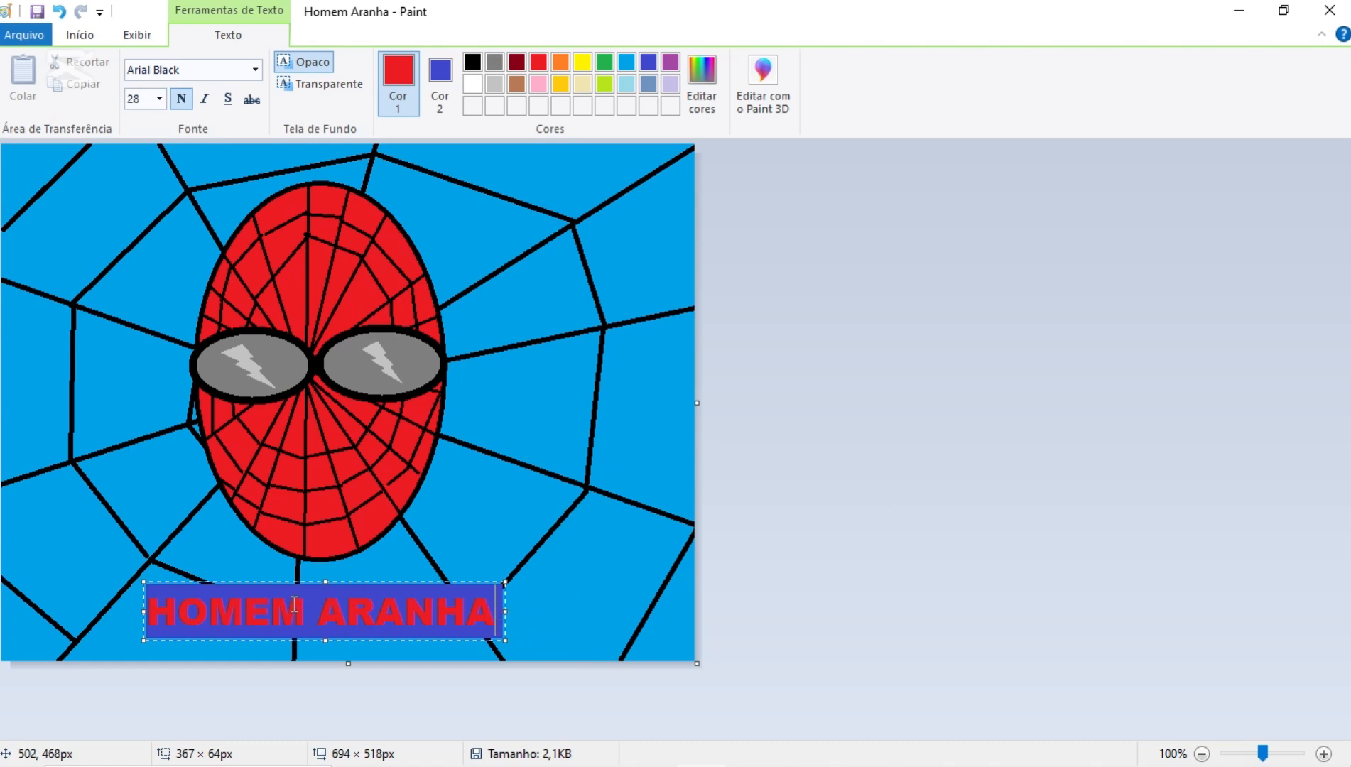
{"action": "left_click_drag", "start_coordinate": [144, 612], "coordinate": [140, 611]}
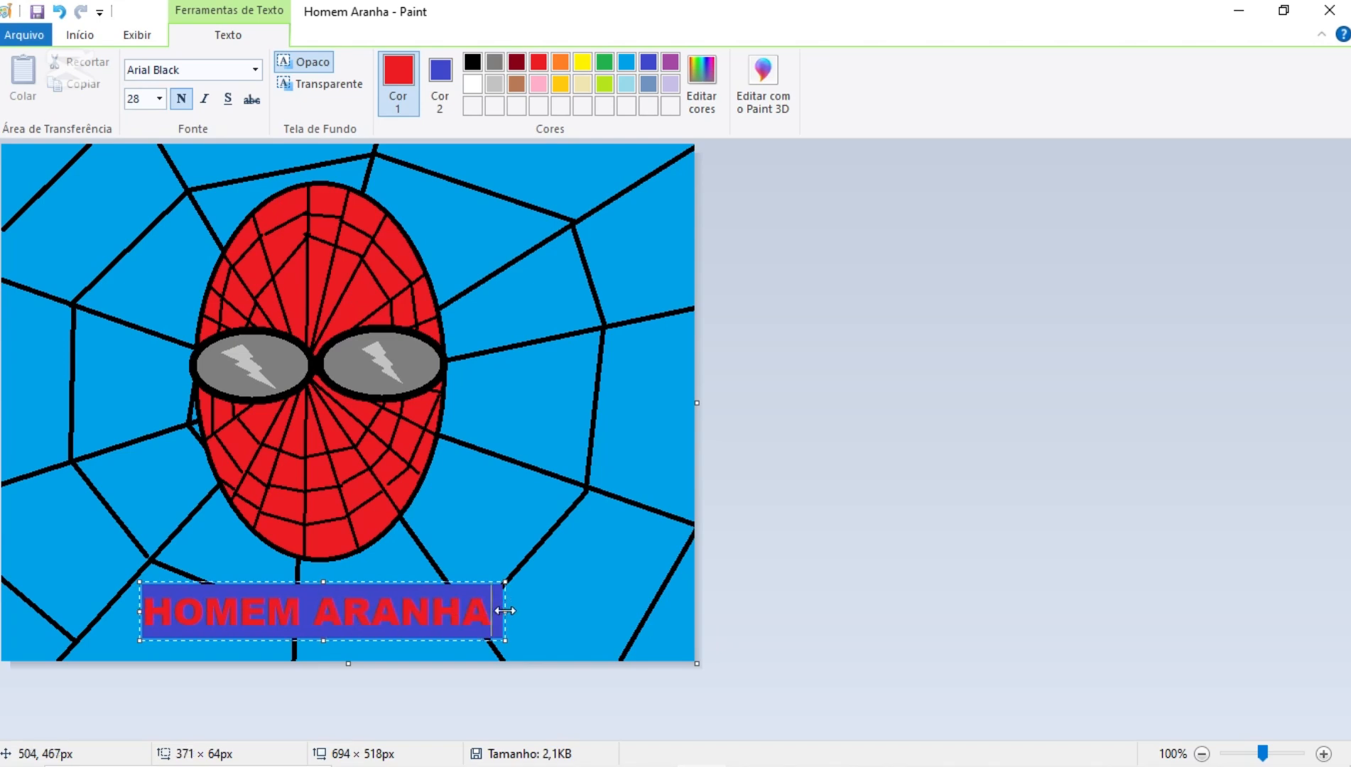
{"action": "left_click_drag", "start_coordinate": [505, 611], "coordinate": [495, 611]}
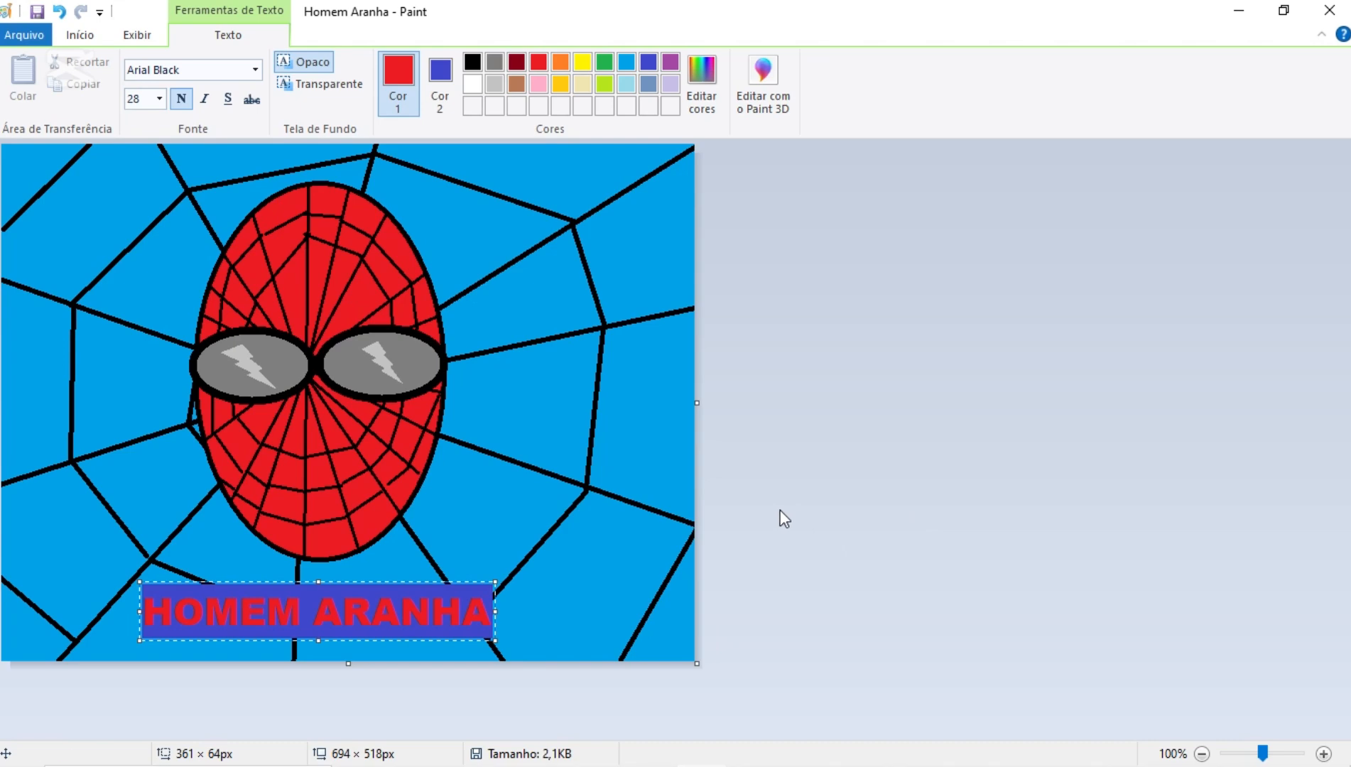
{"action": "left_click", "coordinate": [34, 11]}
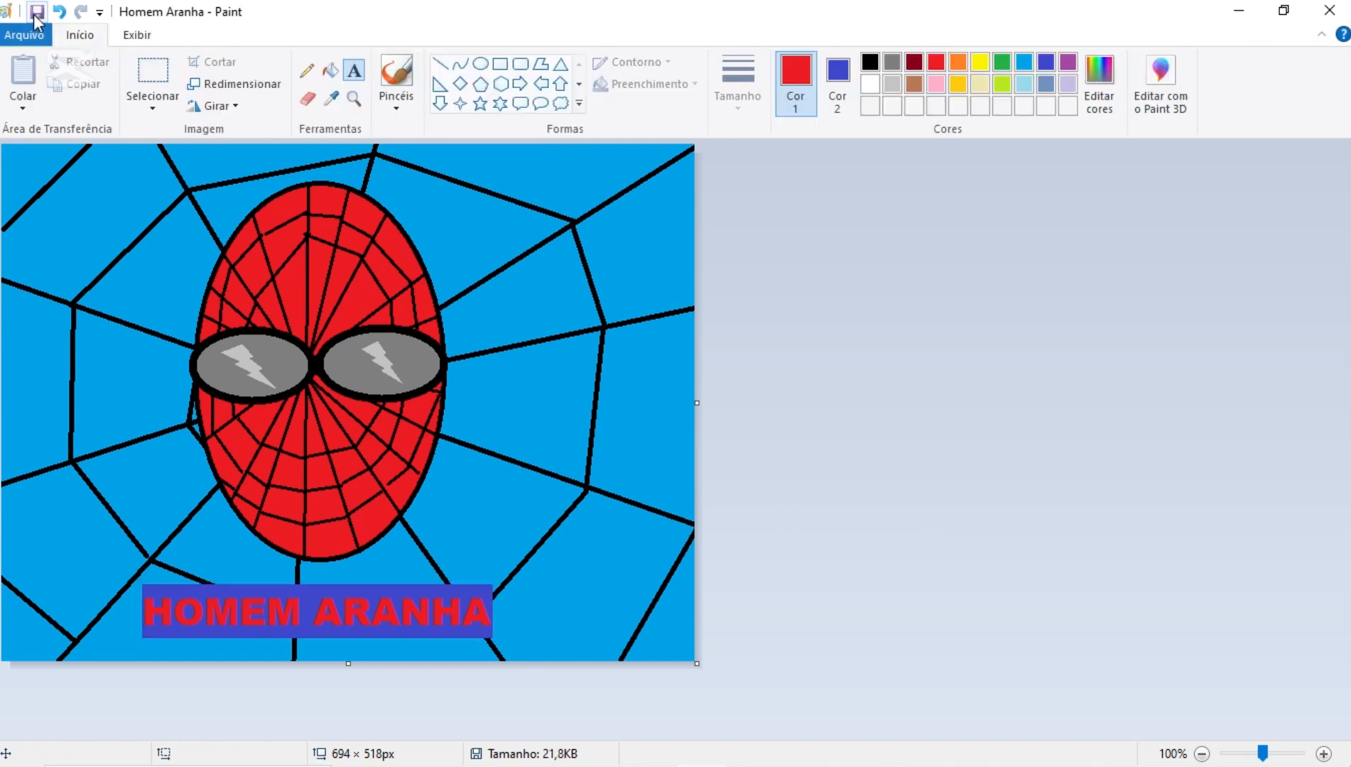